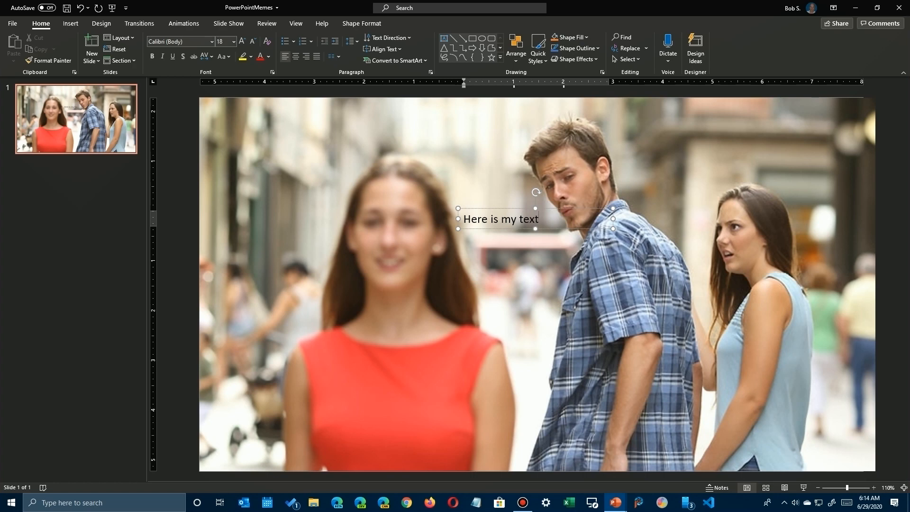
# Enlarge the "Here is my text" caption to 44 pt and resize its text box so the caption fits on one line.
pyautogui.moveTo(612, 229); pyautogui.dragTo(551, 229)
pyautogui.click(537, 218)
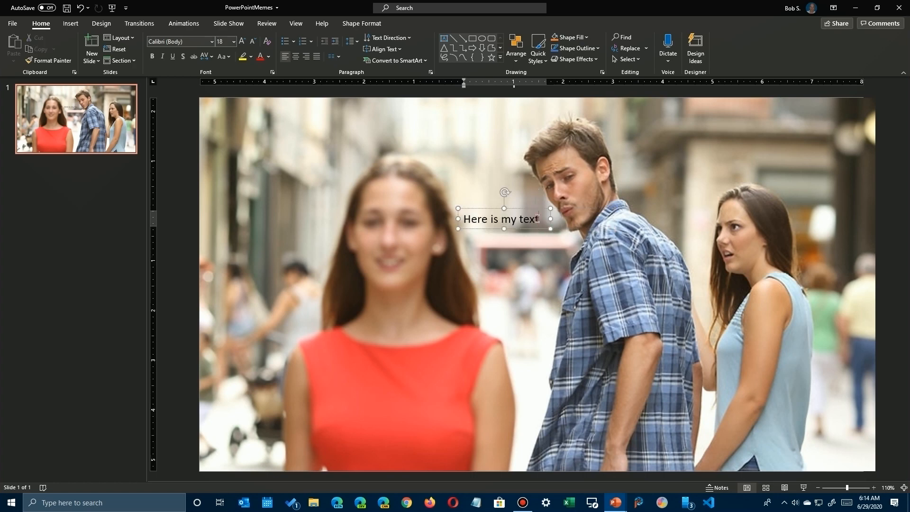
pyautogui.tripleClick(515, 223)
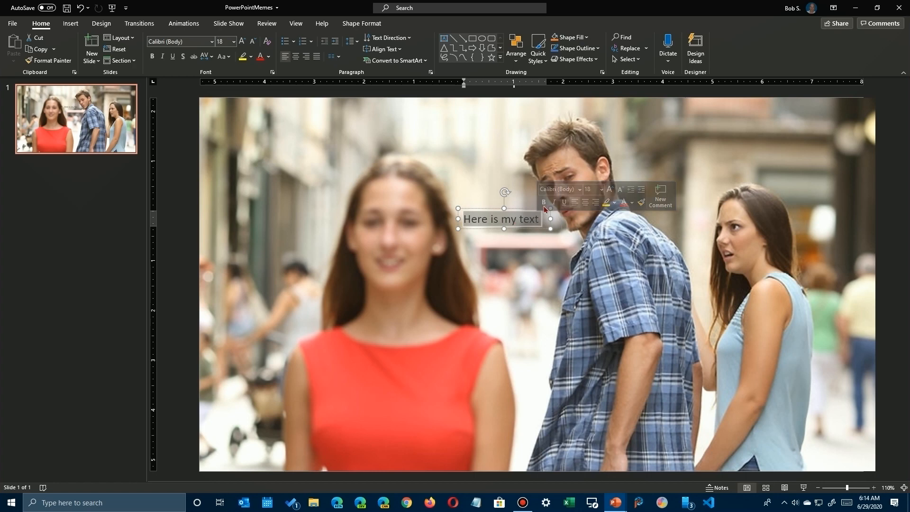
pyautogui.click(608, 190)
pyautogui.click(611, 190)
pyautogui.click(611, 189)
pyautogui.click(611, 190)
pyautogui.click(610, 190)
pyautogui.click(611, 190)
pyautogui.click(610, 189)
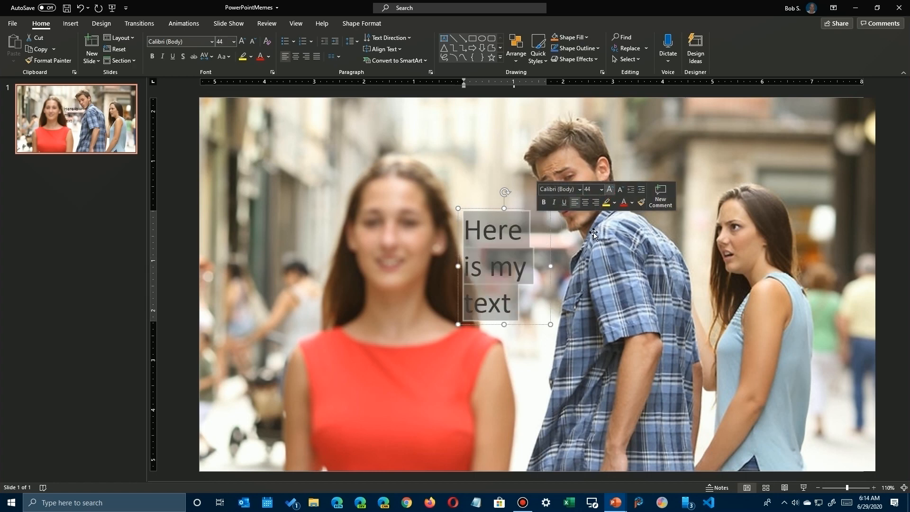
pyautogui.moveTo(551, 266); pyautogui.dragTo(674, 265)
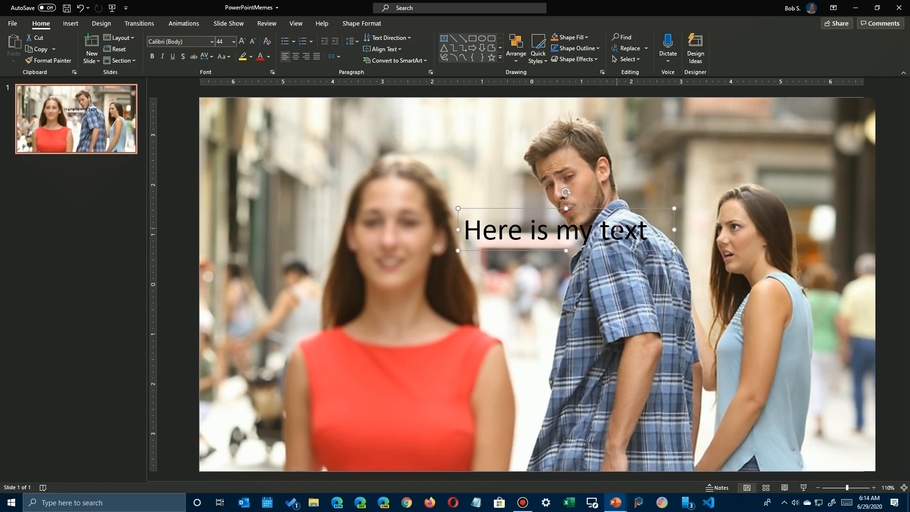
# Fill the caption's text box with very light gray and stretch it as a full-width banner along the top edge of the picture.
pyautogui.tripleClick(633, 235)
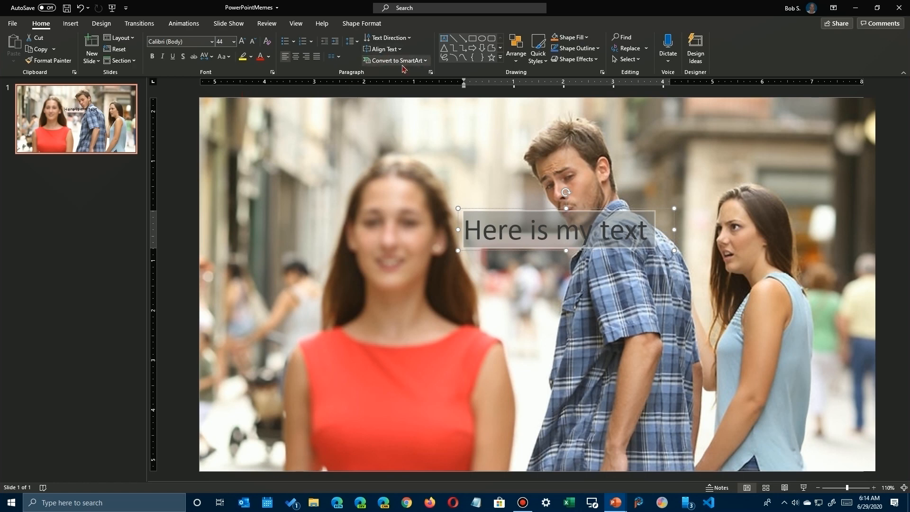
pyautogui.click(586, 39)
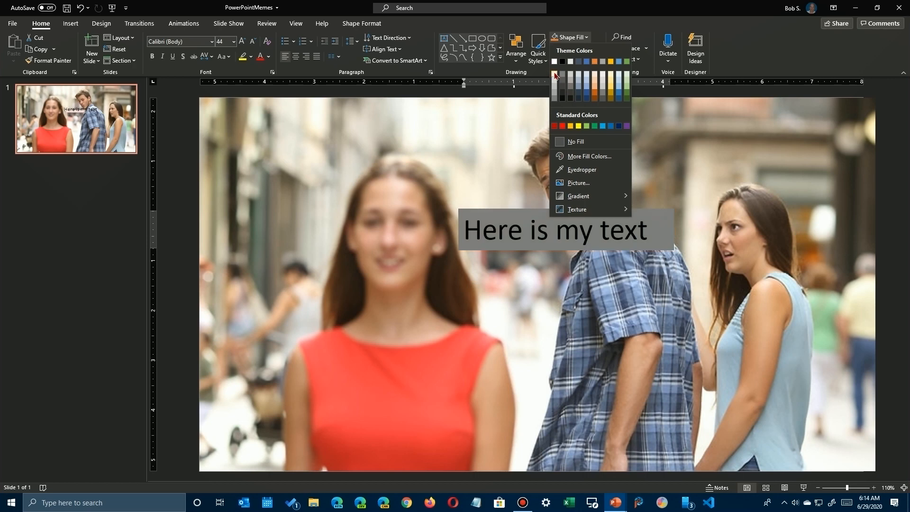
pyautogui.click(554, 74)
pyautogui.moveTo(561, 205); pyautogui.dragTo(338, 97)
pyautogui.moveTo(416, 122); pyautogui.dragTo(877, 138)
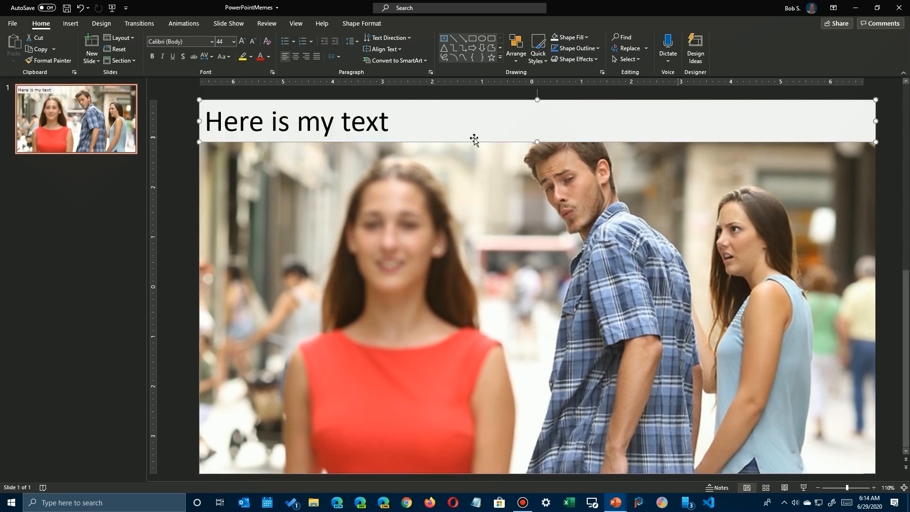
# Extend the banner text to read "Here is my text banner at the top of my meme.".
pyautogui.click(379, 123)
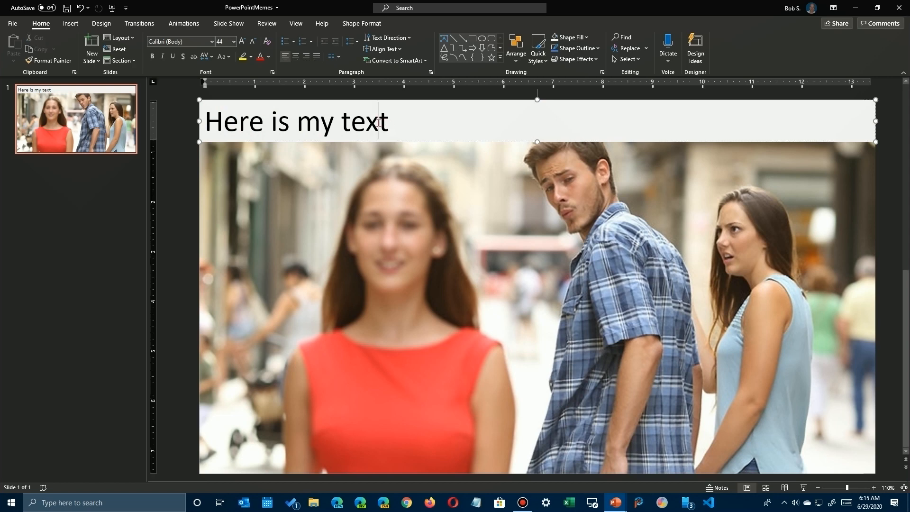
pyautogui.write('B')
pyautogui.press('BackSpace')
pyautogui.write('ban')
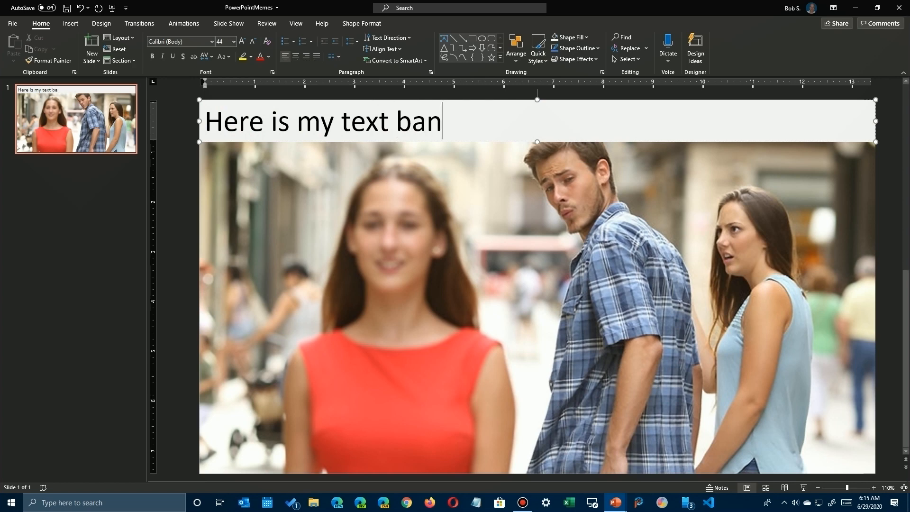
pyautogui.write('ner at the top')
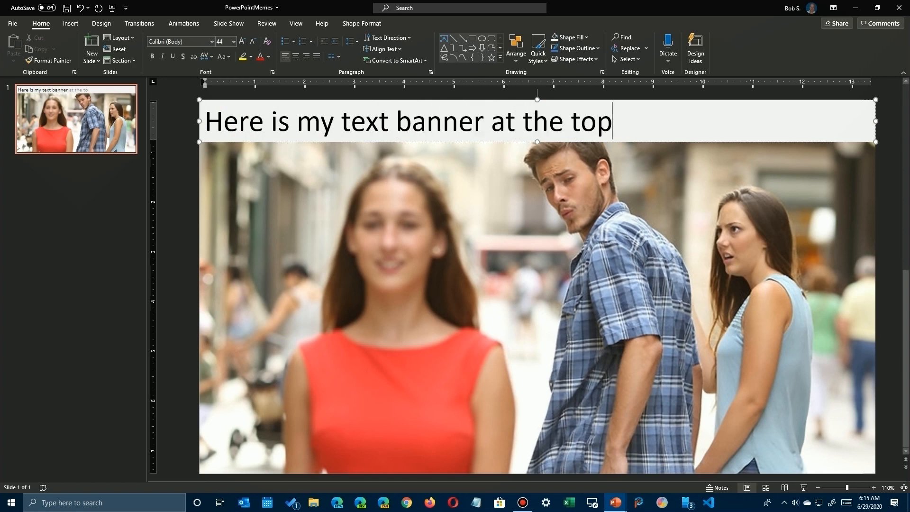
pyautogui.write(' of my mem')
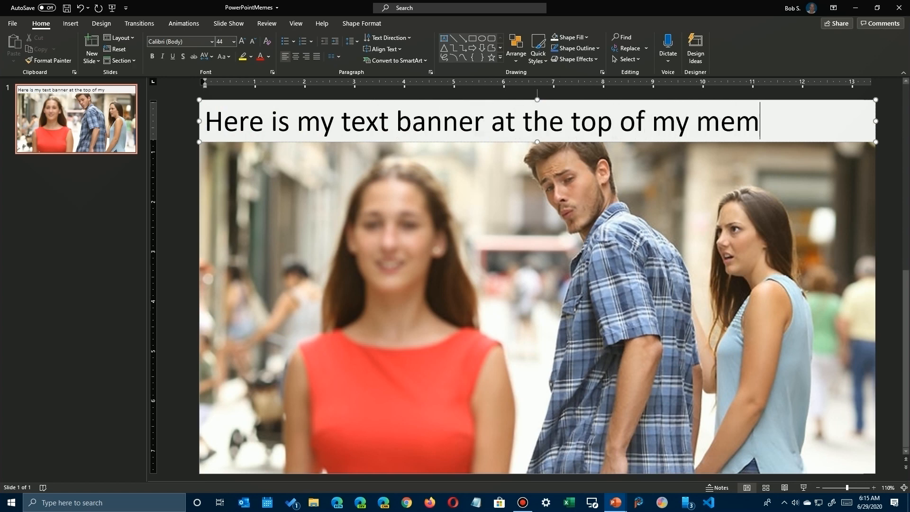
pyautogui.write('e.')
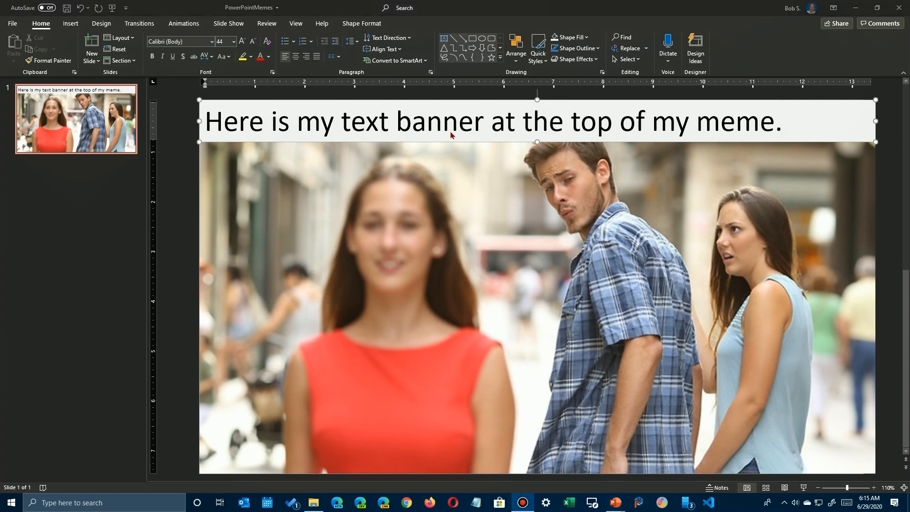
# Narrow the banner into a four-line text block and place it over the man in the picture.
pyautogui.moveTo(455, 144); pyautogui.dragTo(470, 218)
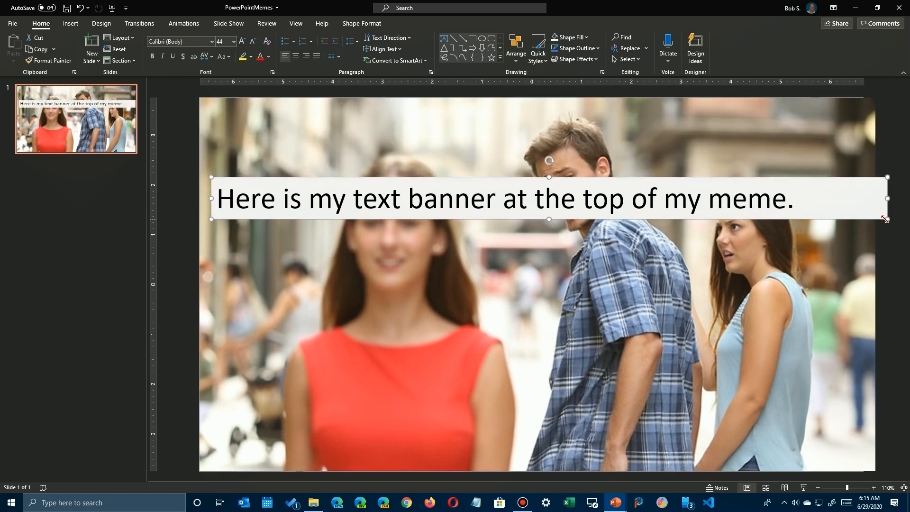
pyautogui.moveTo(888, 198); pyautogui.dragTo(385, 270)
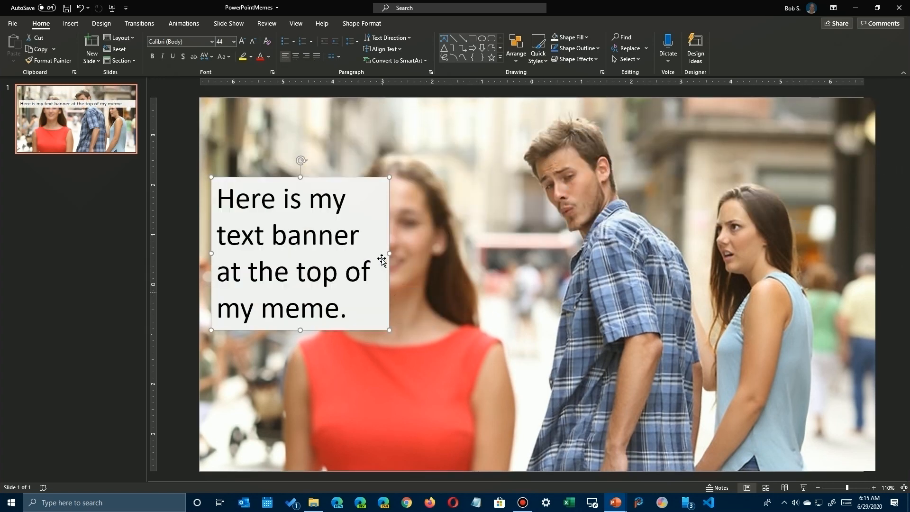
pyautogui.moveTo(343, 179); pyautogui.dragTo(656, 247)
# Replace the block's text with "ME" and shrink the box to fit over the man's shirt sleeve.
pyautogui.click(641, 335)
pyautogui.moveTo(663, 379); pyautogui.dragTo(532, 277)
pyautogui.write('ME')
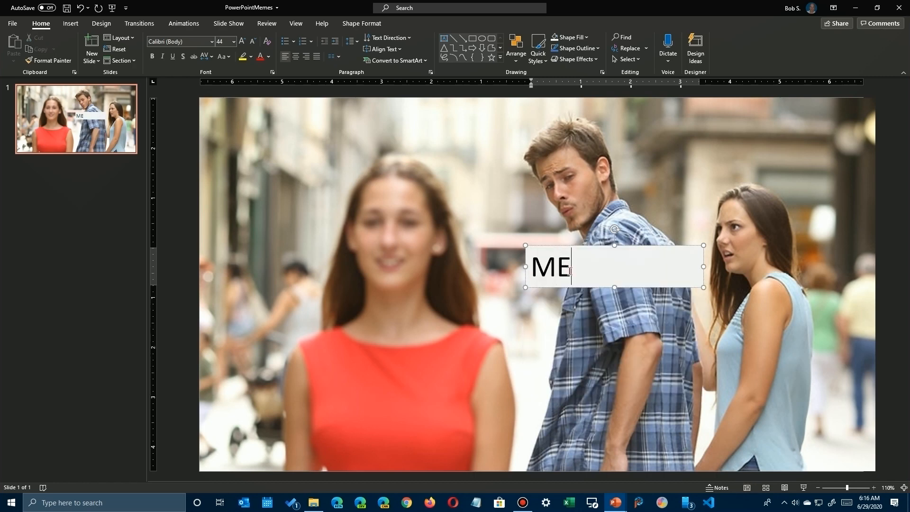
pyautogui.moveTo(703, 287); pyautogui.dragTo(588, 288)
pyautogui.moveTo(567, 244); pyautogui.dragTo(637, 267)
# Remove the fill from the "ME" text box so only the letters cover the shirt.
pyautogui.doubleClick(639, 298)
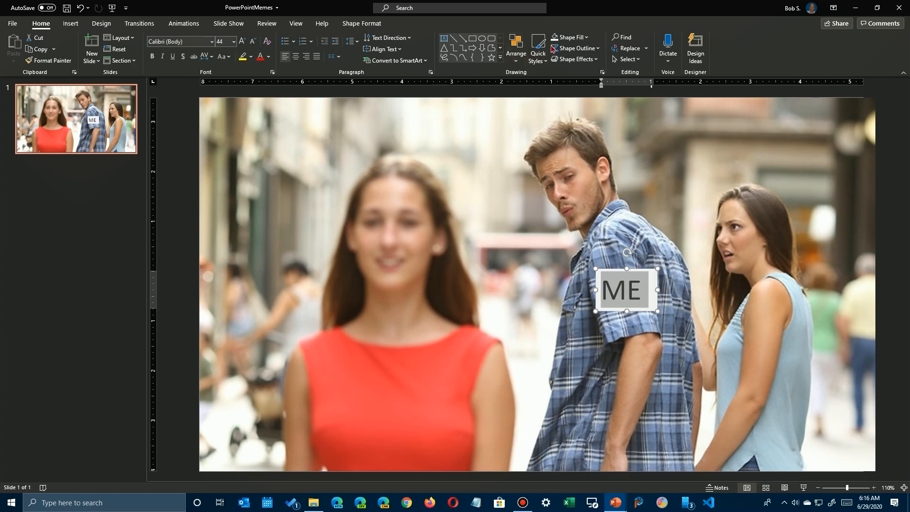
pyautogui.click(586, 38)
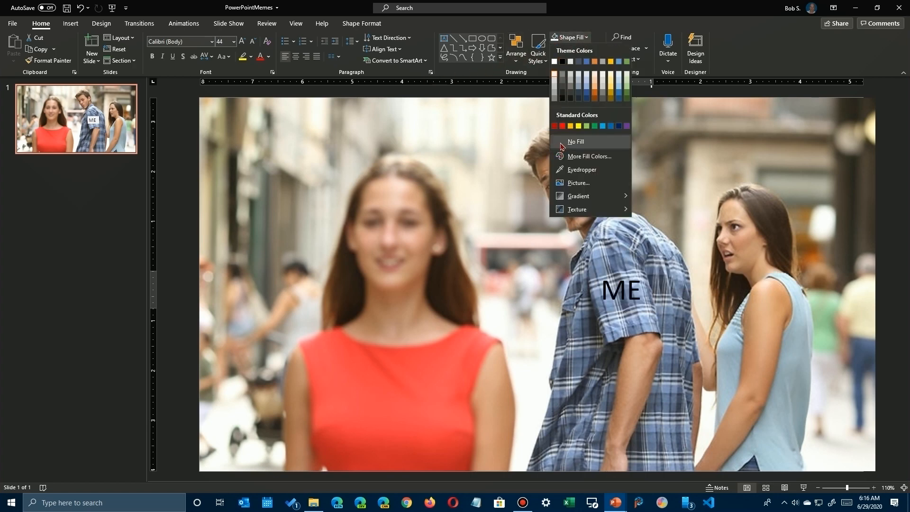
pyautogui.click(575, 142)
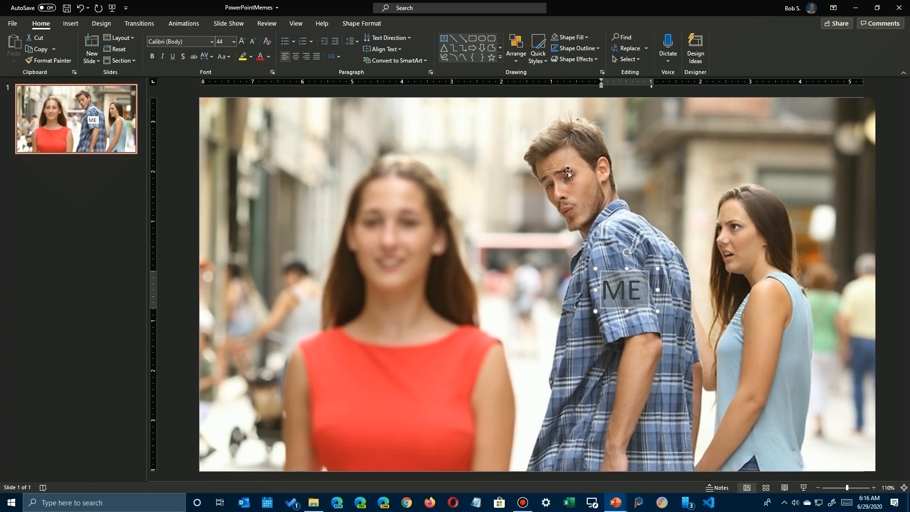
# Increase the "ME" text to 60 pt and widen its box so both letters sit on one line.
pyautogui.click(645, 291)
pyautogui.moveTo(638, 288); pyautogui.dragTo(588, 288)
pyautogui.click(242, 42)
pyautogui.click(242, 42)
pyautogui.click(243, 41)
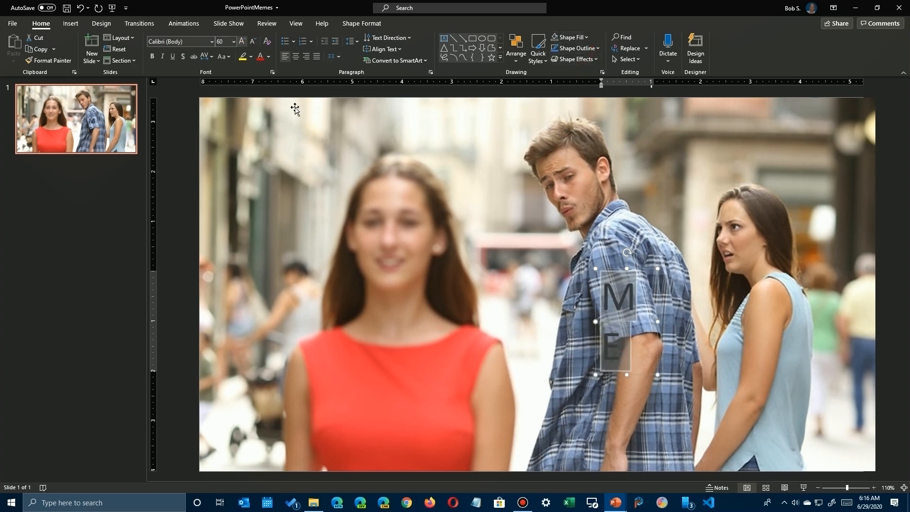
pyautogui.moveTo(658, 322); pyautogui.dragTo(685, 322)
# Color the "ME" text white and give it a solid line text outline.
pyautogui.doubleClick(651, 289)
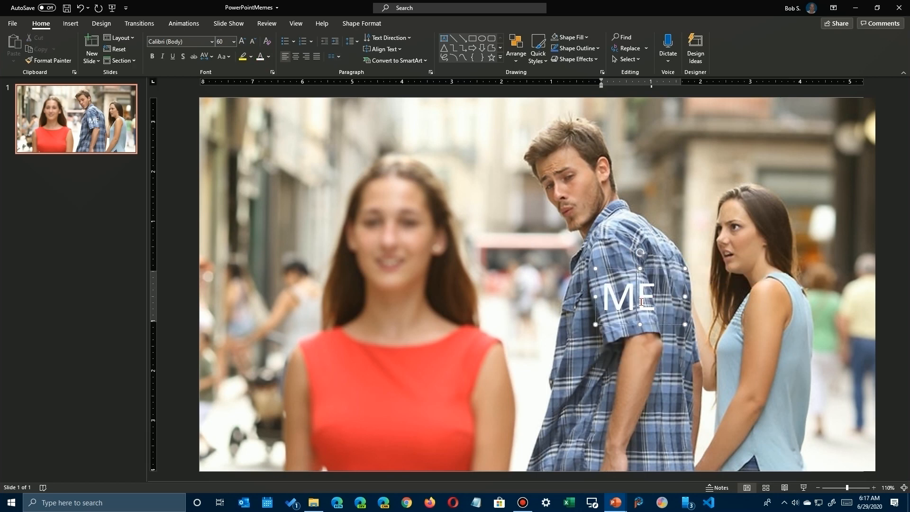
pyautogui.doubleClick(640, 302)
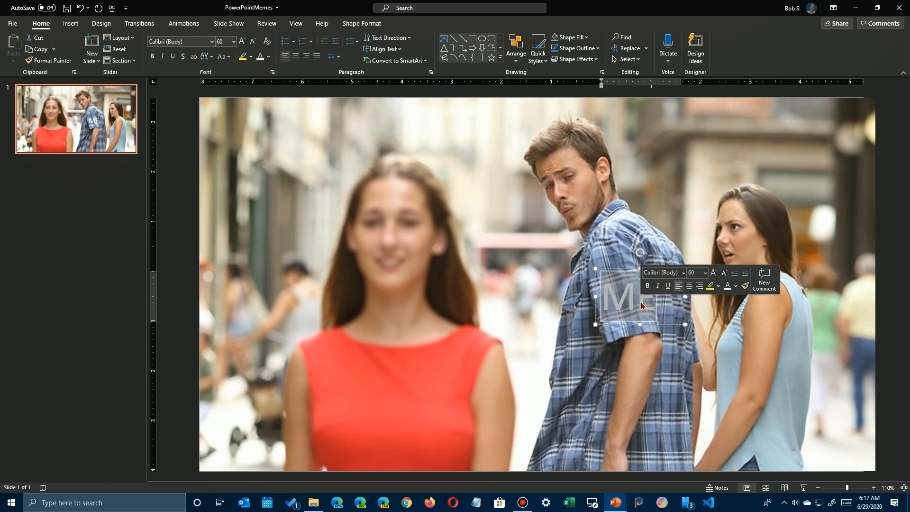
pyautogui.rightClick(652, 307)
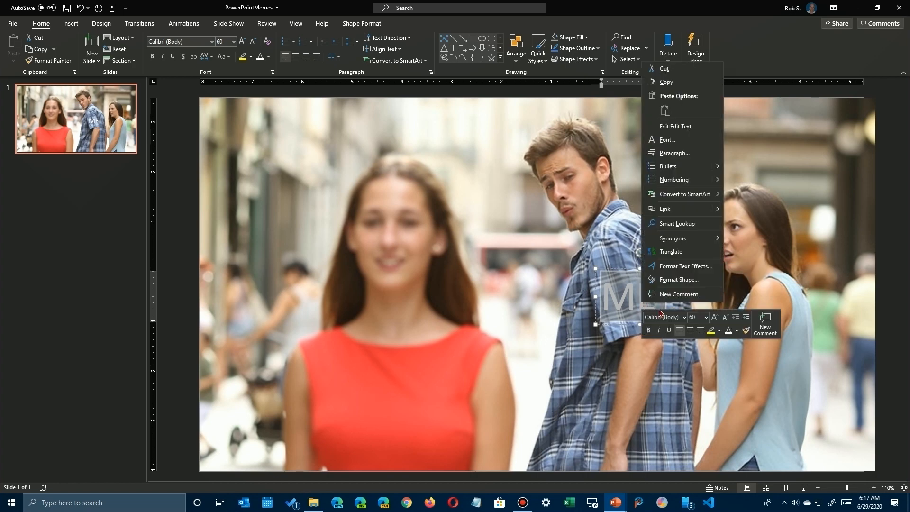
pyautogui.click(670, 267)
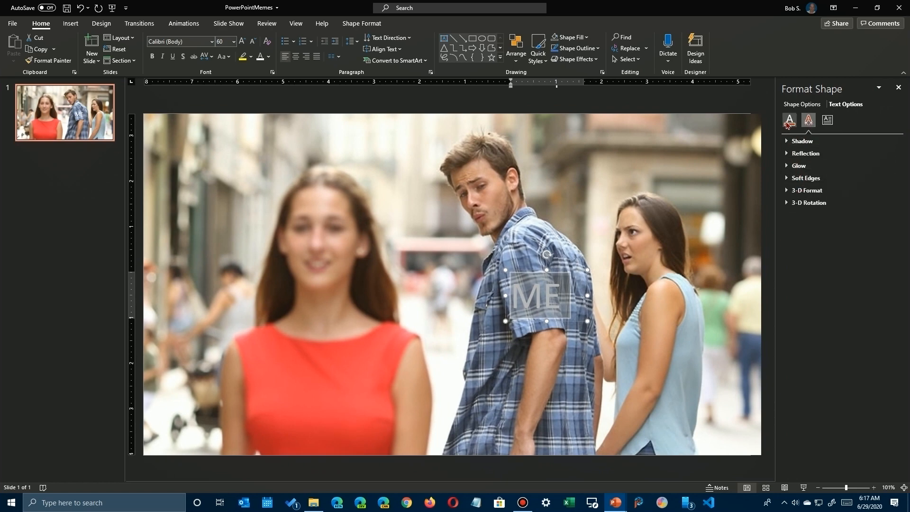
pyautogui.click(789, 122)
pyautogui.click(788, 153)
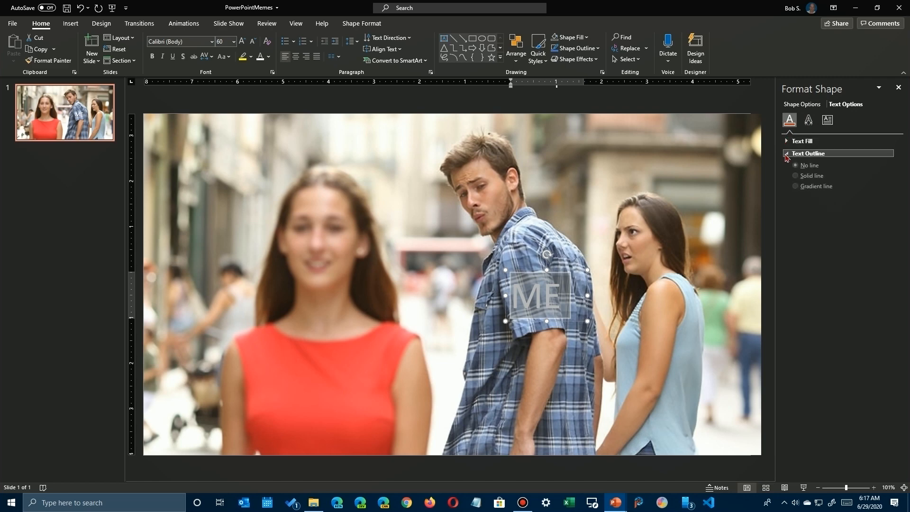
pyautogui.click(805, 179)
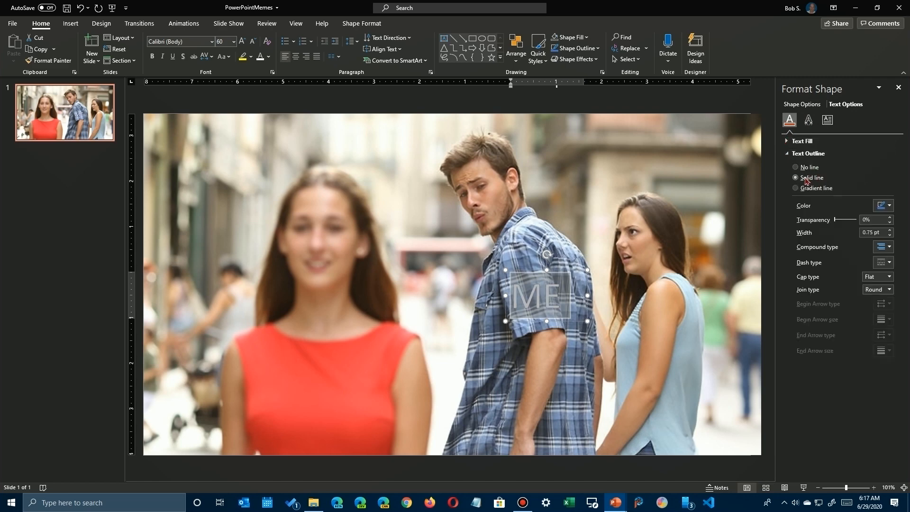
# Set the "ME" text outline to black with a width of 3 pt.
pyautogui.click(885, 209)
pyautogui.click(840, 230)
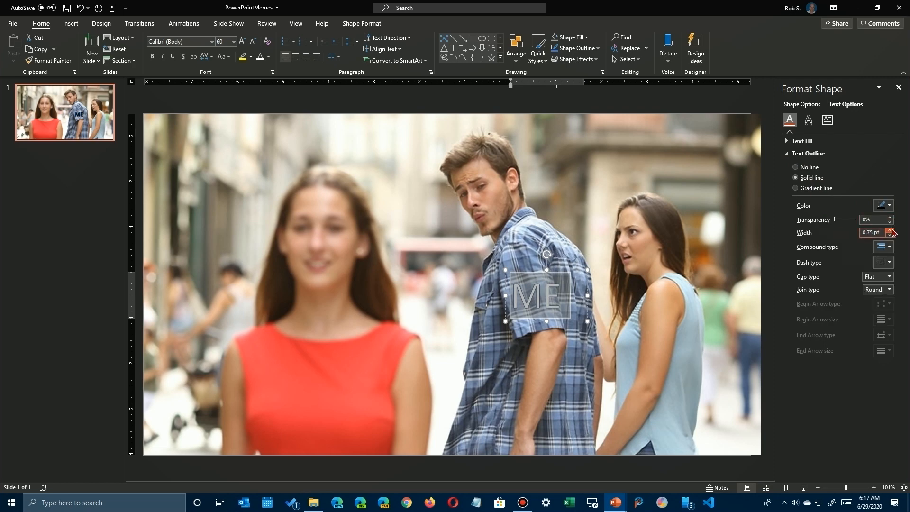
pyautogui.click(890, 230)
pyautogui.click(891, 230)
pyautogui.click(891, 230)
pyautogui.click(890, 231)
pyautogui.click(891, 230)
pyautogui.click(891, 231)
pyautogui.click(890, 231)
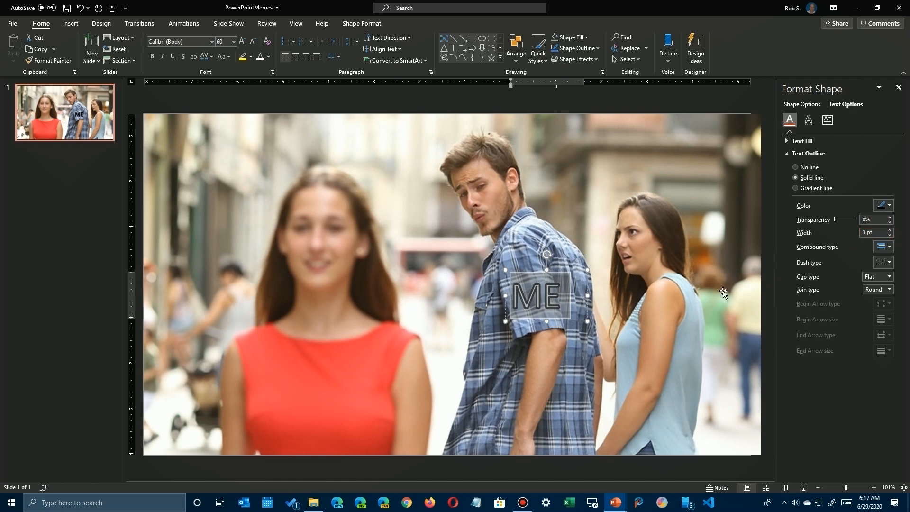
# Change the font of the "ME" text to Arial MT Black and select its text box.
pyautogui.click(568, 303)
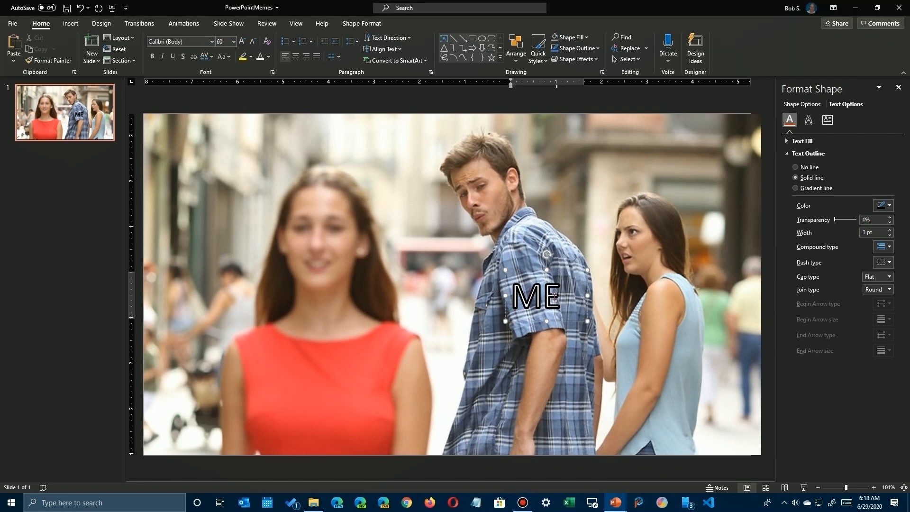
pyautogui.moveTo(558, 297); pyautogui.dragTo(510, 298)
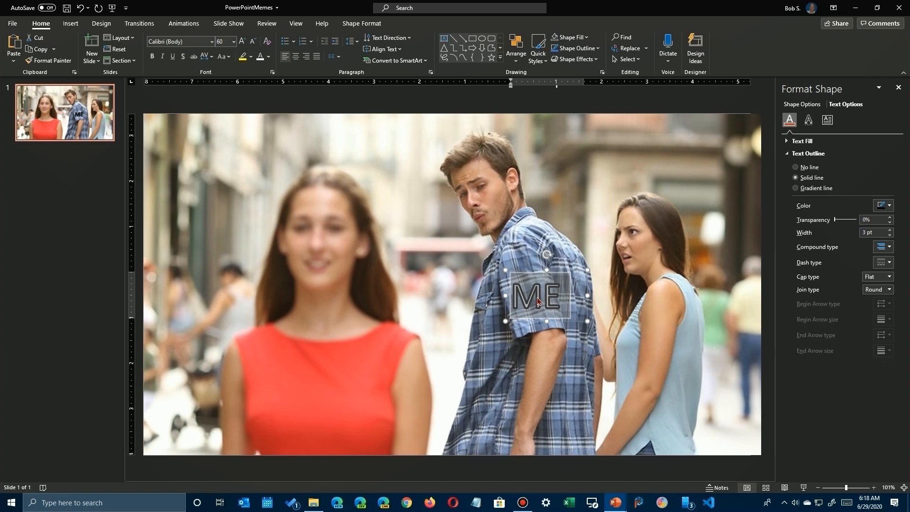
pyautogui.click(212, 42)
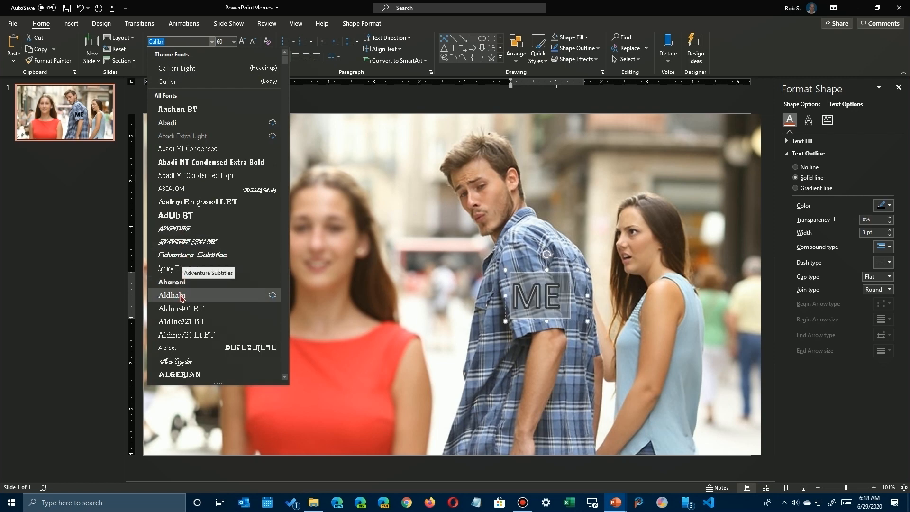
pyautogui.scroll(-8, 190, 315)
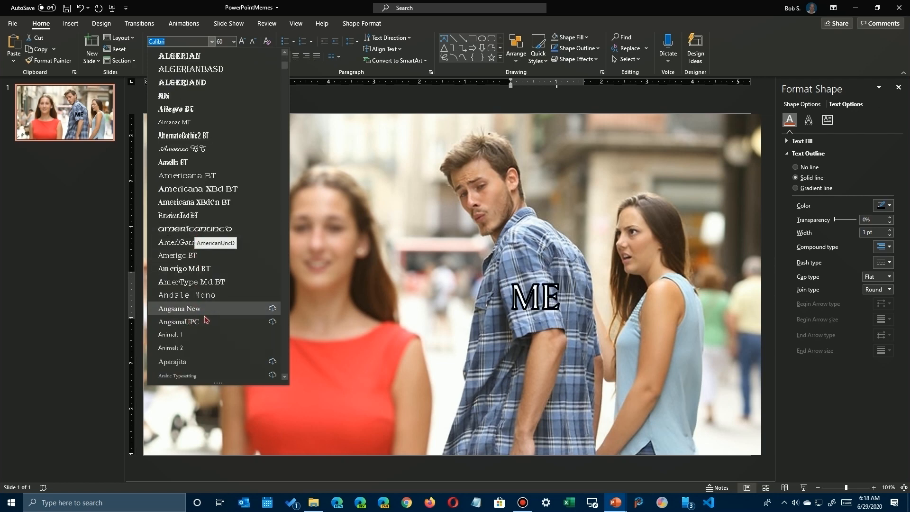
pyautogui.scroll(-8, 207, 322)
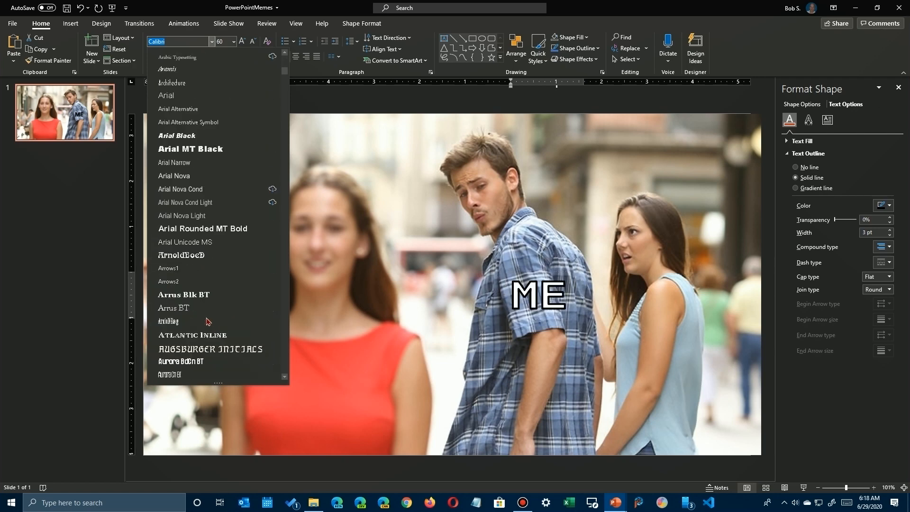
pyautogui.click(187, 150)
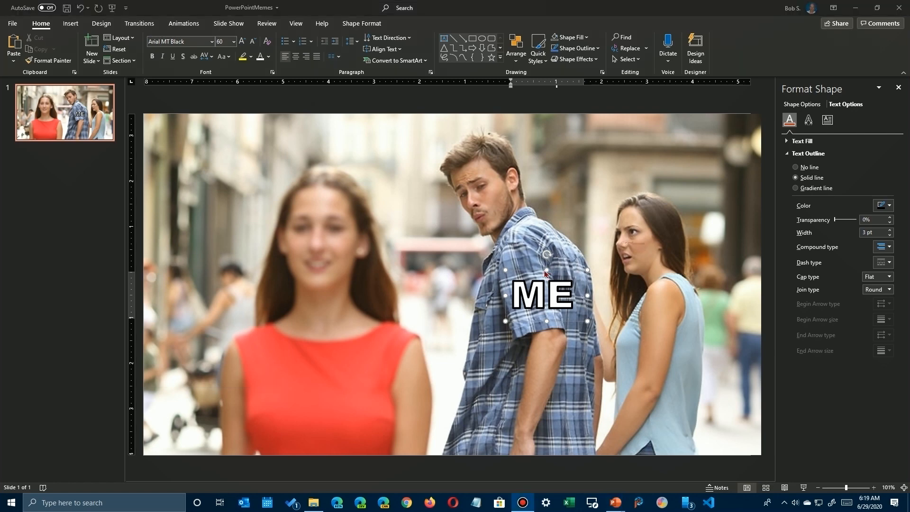
pyautogui.click(521, 273)
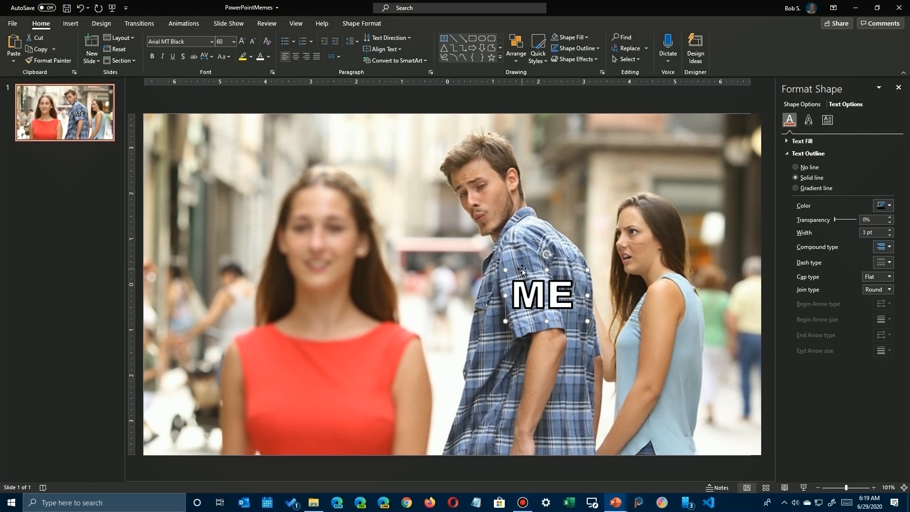
# Duplicate the "ME" text box and place the copy over the woman in the blue top.
pyautogui.rightClick(522, 268)
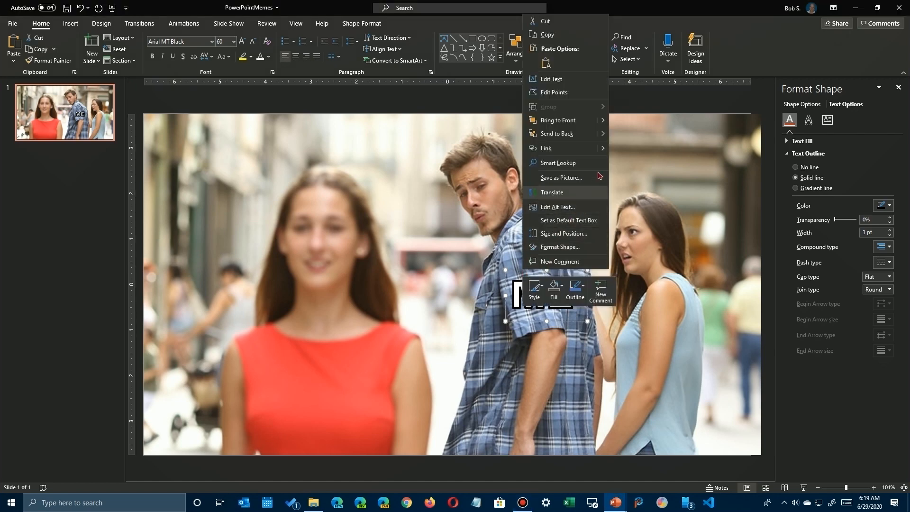
pyautogui.click(548, 35)
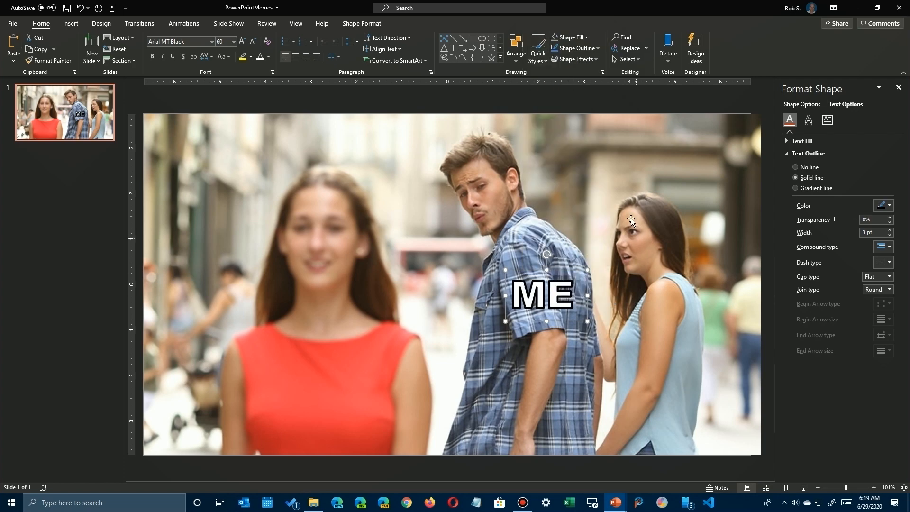
pyautogui.click(593, 179)
pyautogui.rightClick(593, 180)
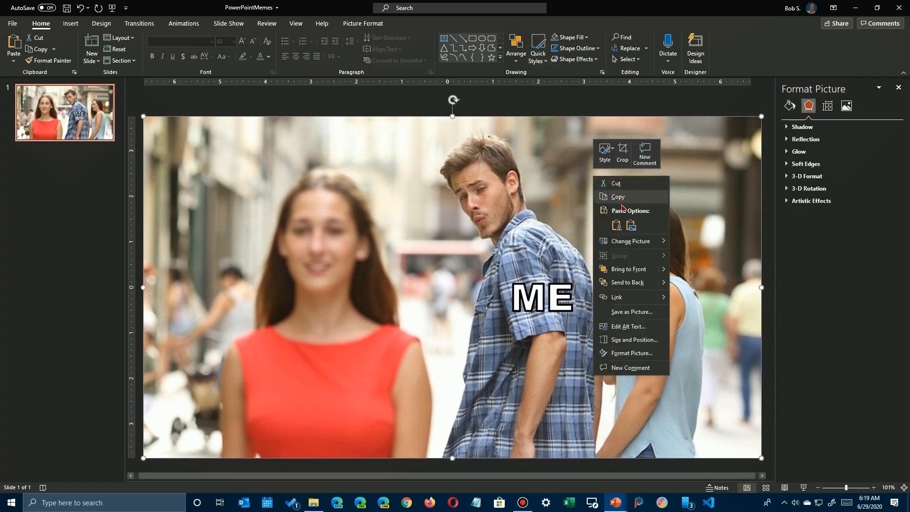
pyautogui.click(617, 225)
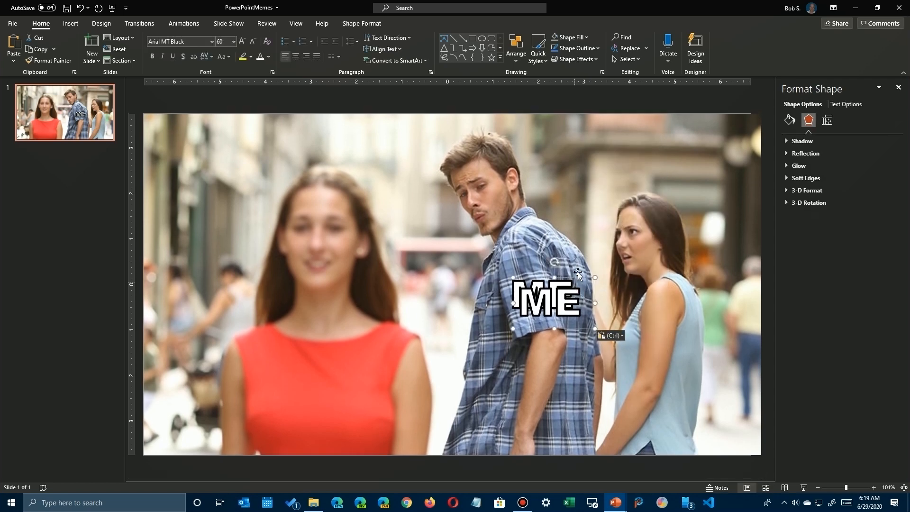
pyautogui.moveTo(578, 278); pyautogui.dragTo(697, 326)
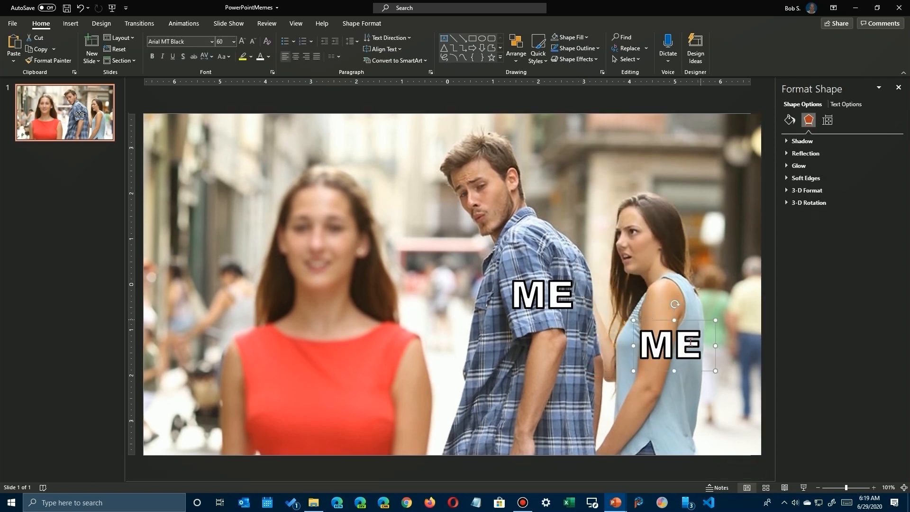
# Replace the copied label's text with "The New Car I Just Bought".
pyautogui.click(673, 345)
pyautogui.doubleClick(673, 344)
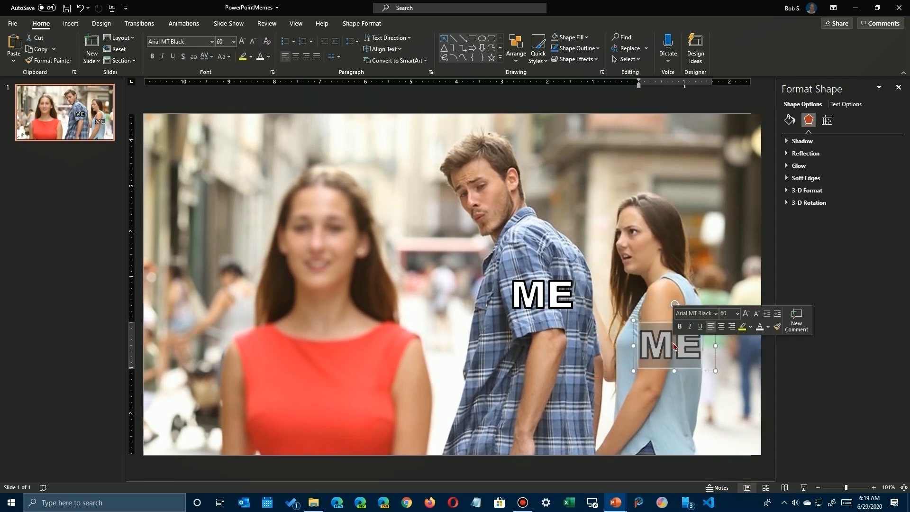
pyautogui.write('The')
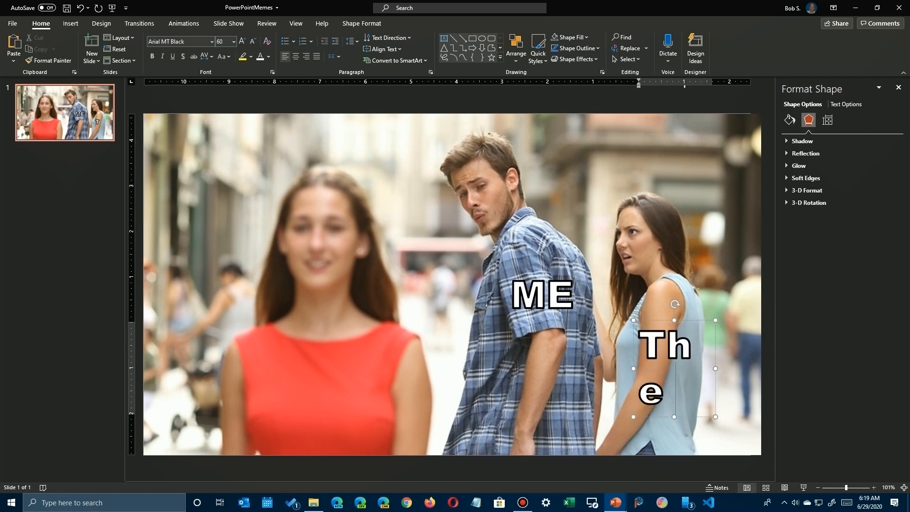
pyautogui.write(' New')
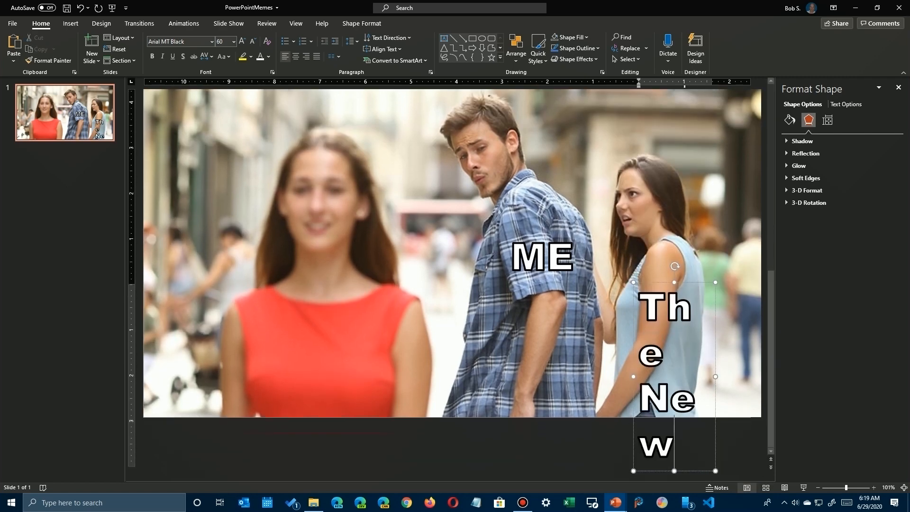
pyautogui.write(' Car I')
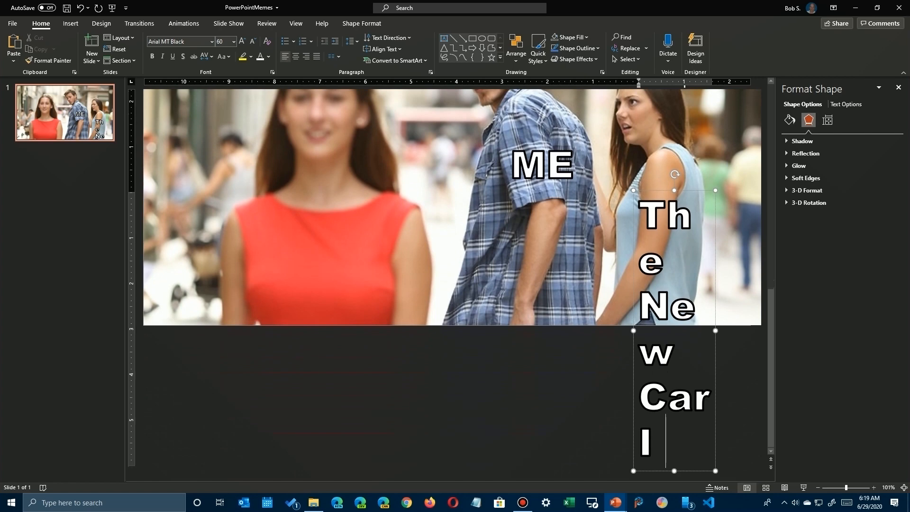
pyautogui.write(' Just Bought')
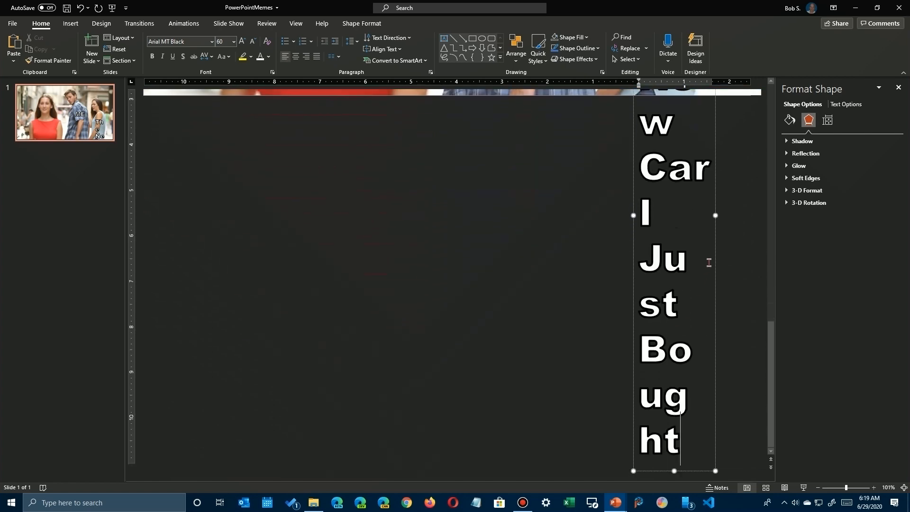
# Shrink the "The New Car I Just Bought" caption to 28 pt and refit it in a wider box higher on the woman in blue.
pyautogui.tripleClick(680, 317)
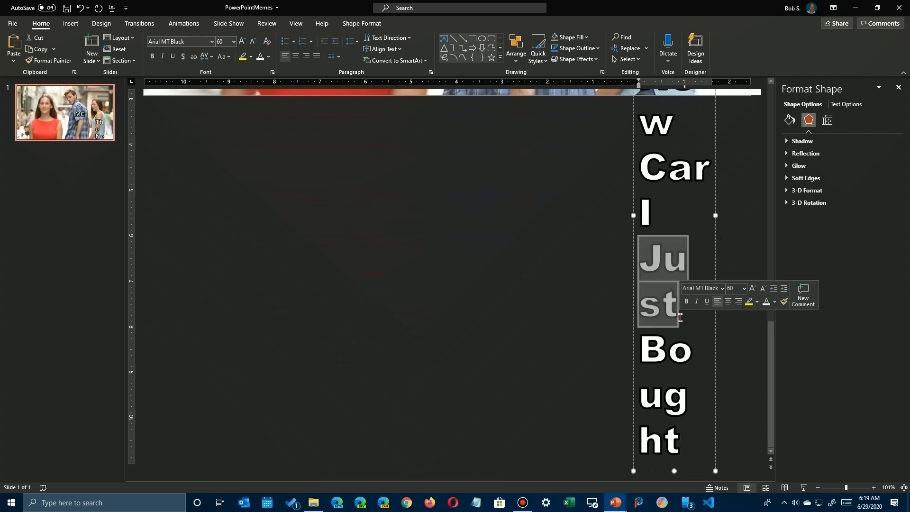
pyautogui.click(762, 288)
pyautogui.click(763, 288)
pyautogui.click(762, 288)
pyautogui.click(762, 288)
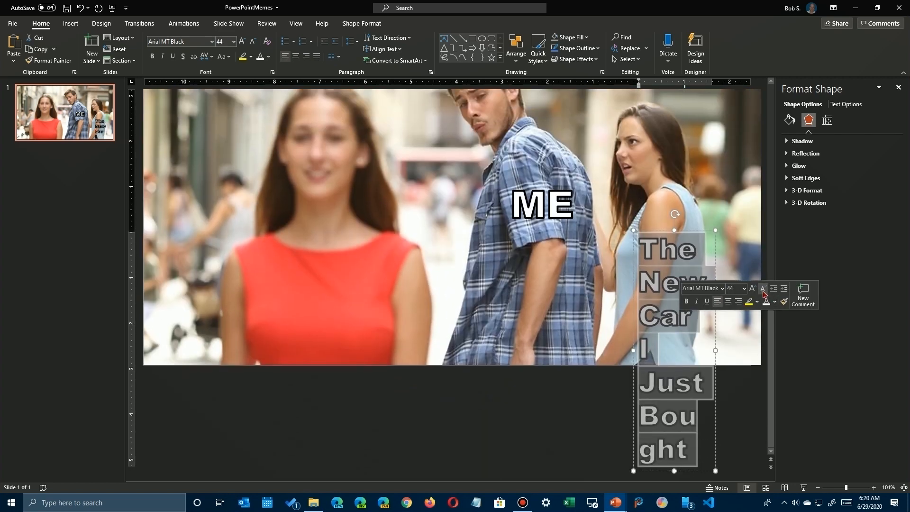
pyautogui.click(763, 288)
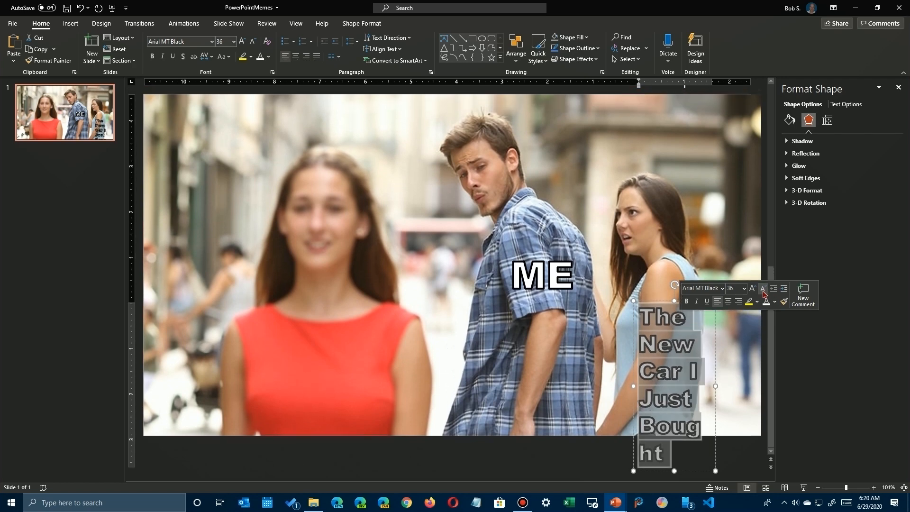
pyautogui.click(763, 289)
pyautogui.click(762, 288)
pyautogui.moveTo(715, 376); pyautogui.dragTo(750, 376)
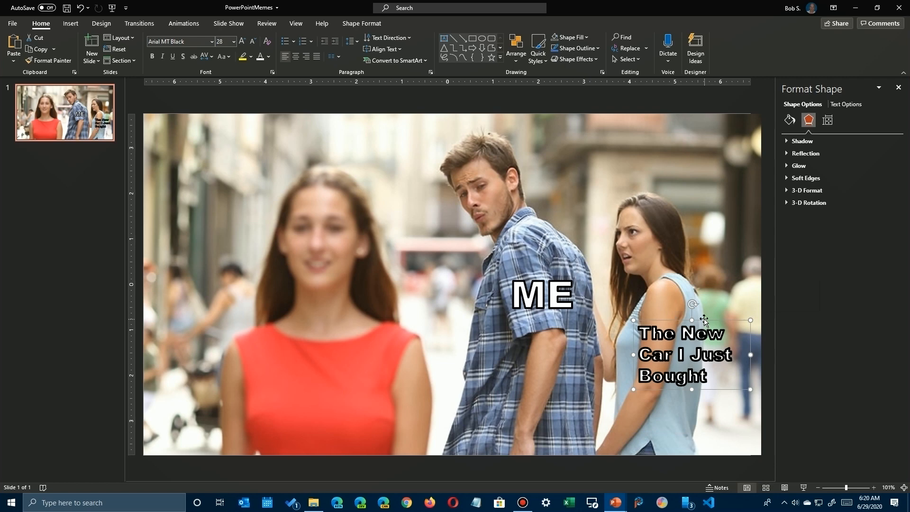
pyautogui.moveTo(706, 320); pyautogui.dragTo(691, 269)
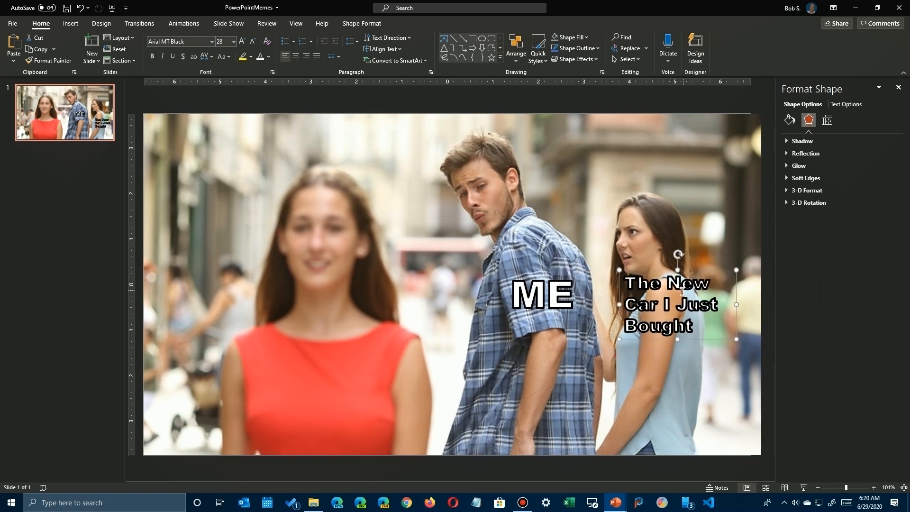
# Reduce the text outline width of the caption on the woman in blue and narrow its box to fit "The Car I Just Bought".
pyautogui.tripleClick(676, 292)
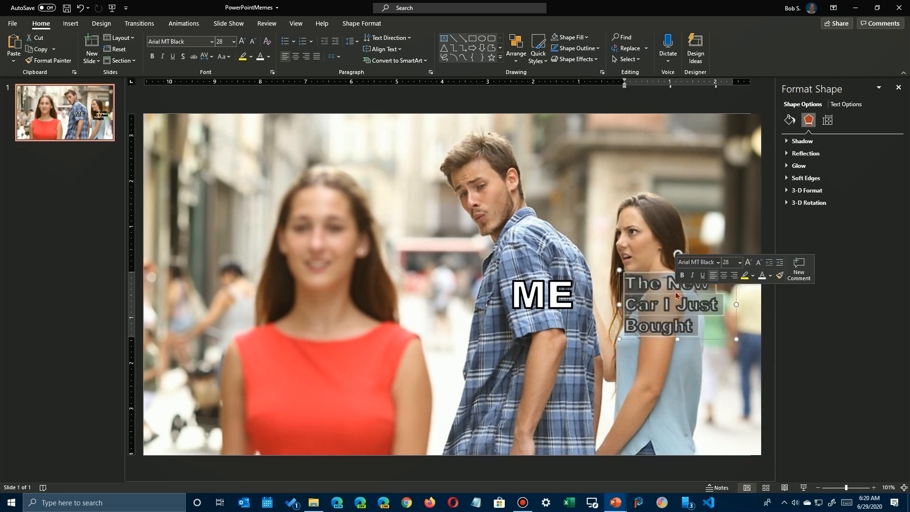
pyautogui.rightClick(677, 295)
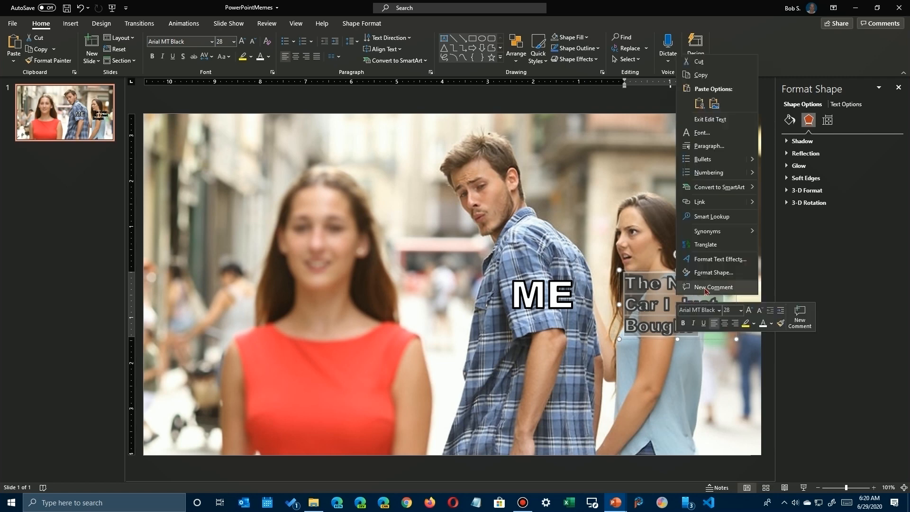
pyautogui.click(711, 260)
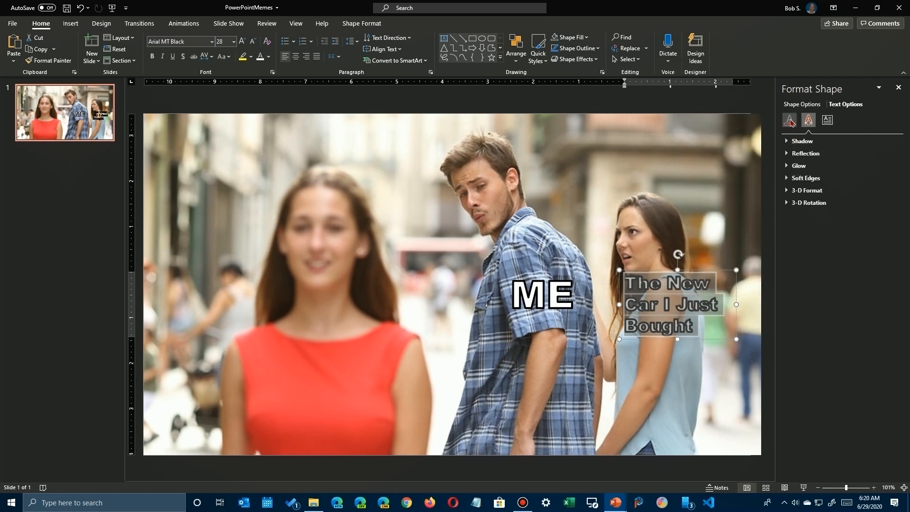
pyautogui.click(789, 120)
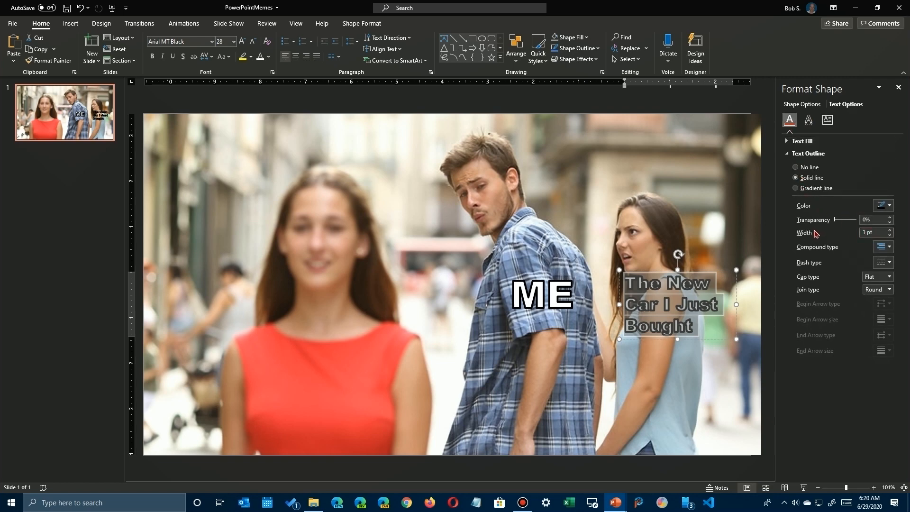
pyautogui.click(891, 235)
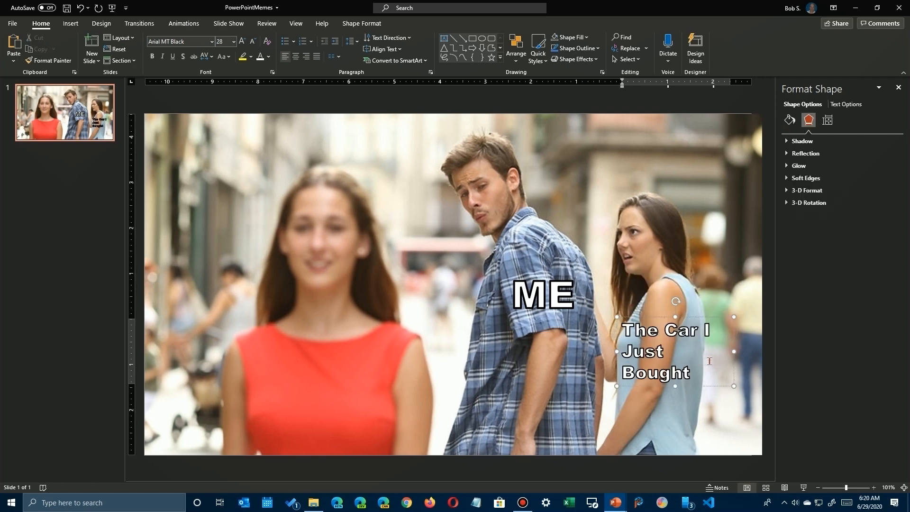
pyautogui.press('Escape')
pyautogui.moveTo(724, 352); pyautogui.dragTo(723, 351)
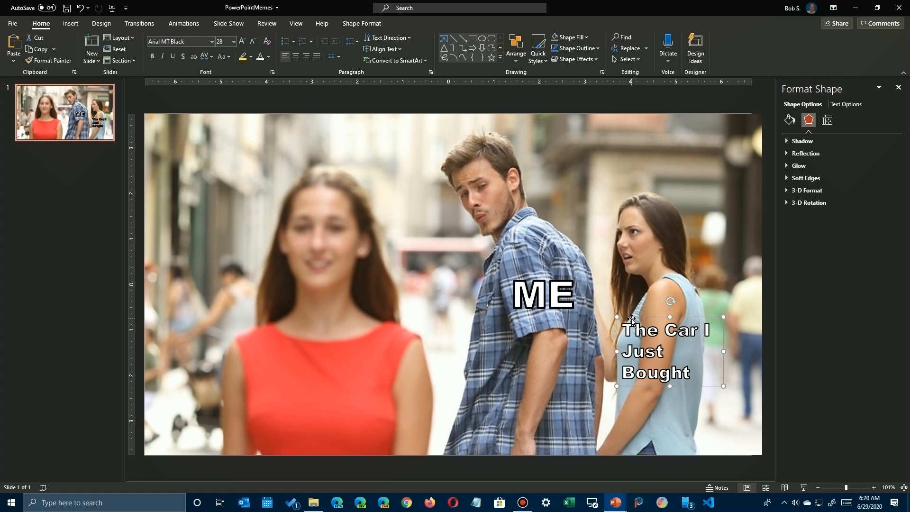
# Paste a copy of the "The Car I Just Bought" caption and place it on the red dress of the woman in front.
pyautogui.rightClick(378, 360)
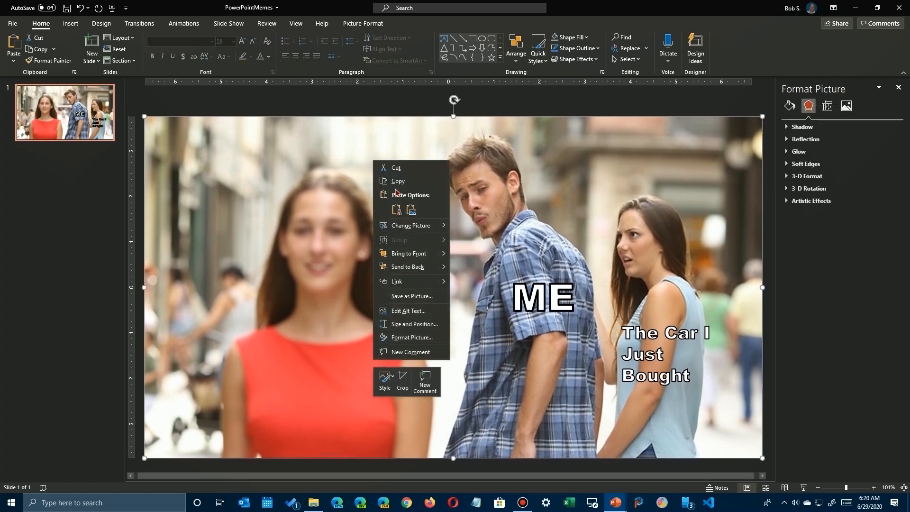
pyautogui.click(397, 209)
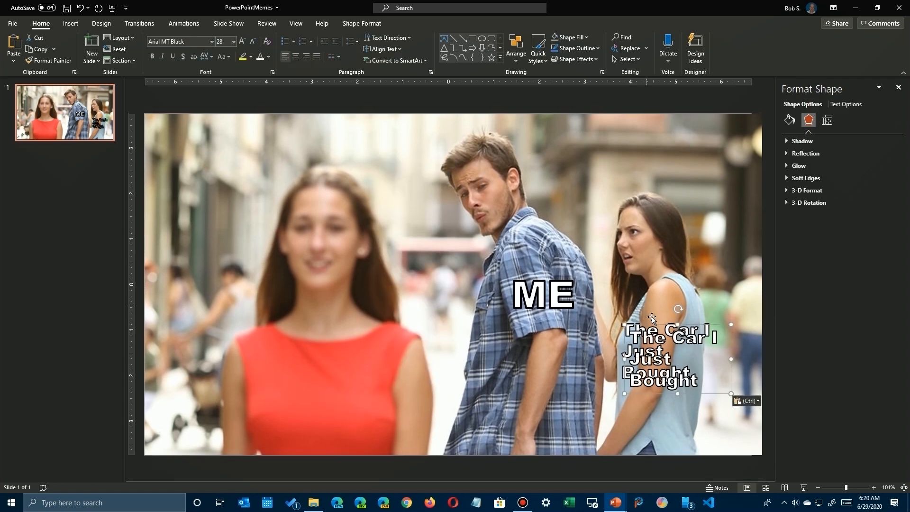
pyautogui.moveTo(662, 327); pyautogui.dragTo(311, 358)
# Replace the text of the caption on the red dress with "The New Model That Just Came Out".
pyautogui.doubleClick(304, 381)
pyautogui.click(306, 379)
pyautogui.moveTo(279, 367); pyautogui.dragTo(360, 428)
pyautogui.write('The New')
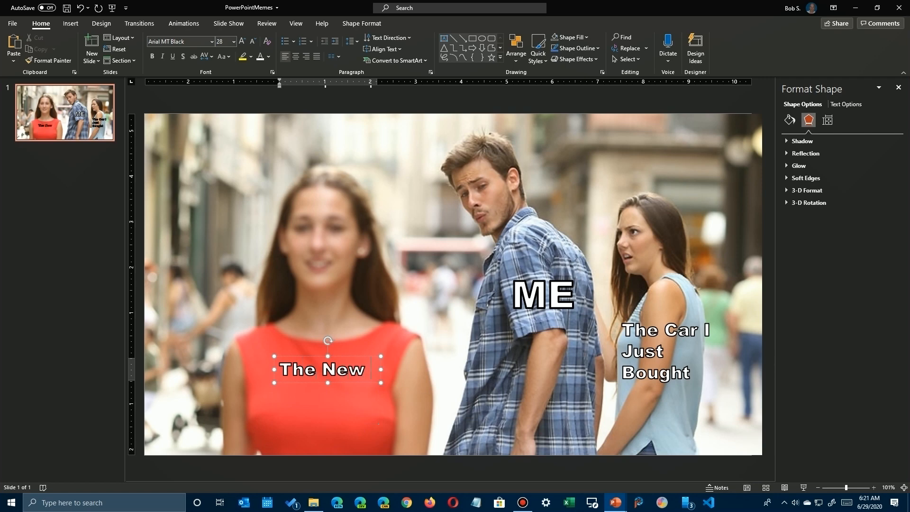
pyautogui.press('Return')
pyautogui.write('Model')
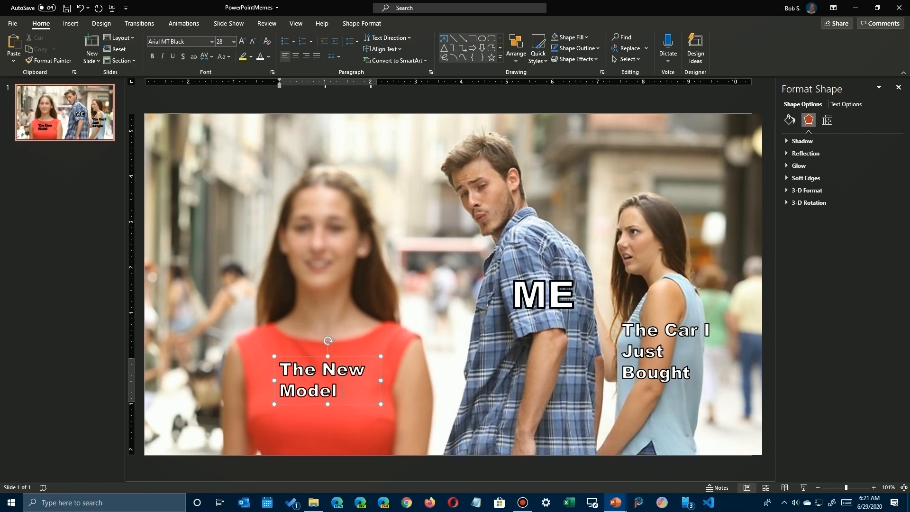
pyautogui.write('The')
pyautogui.press('BackSpace')
pyautogui.write('at')
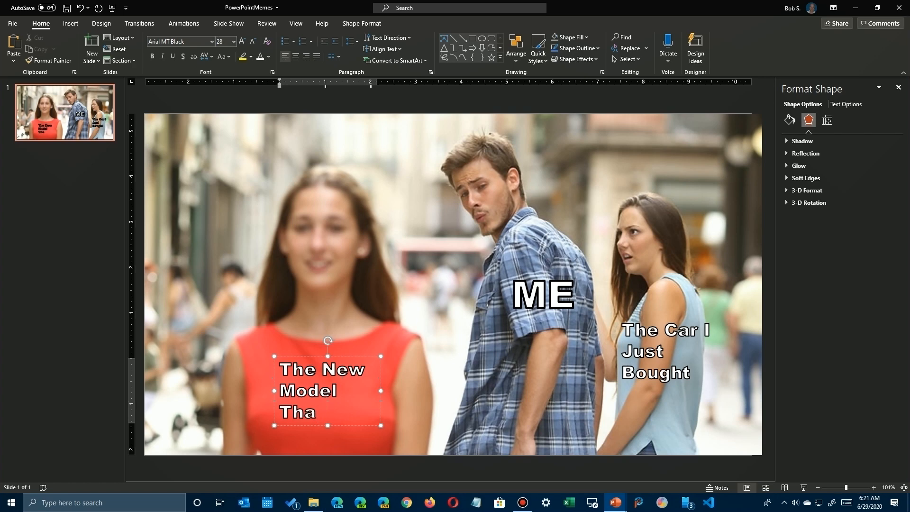
pyautogui.write(' Just Came out')
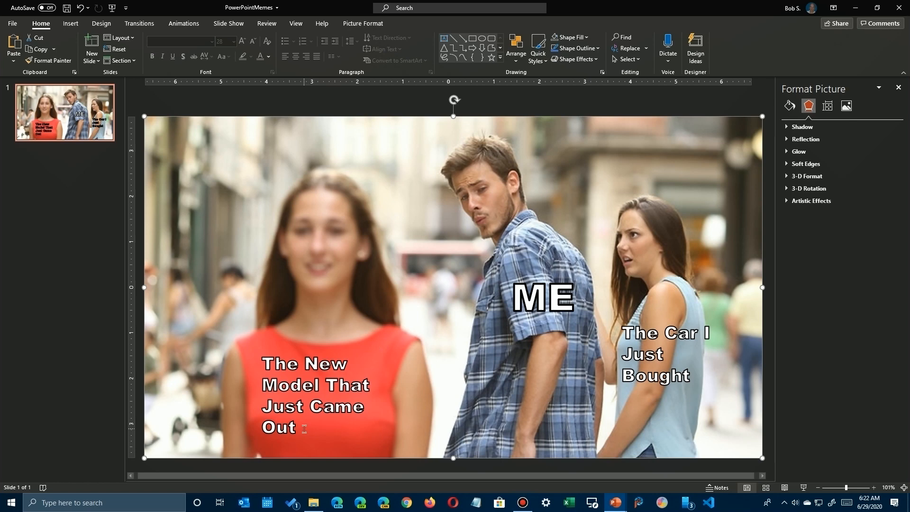
# Change the font of the "The New Model That Just Came Out" caption to the thin decorative Bernhard font listed just after Bernhard BdCn BT.
pyautogui.moveTo(299, 427); pyautogui.dragTo(270, 364)
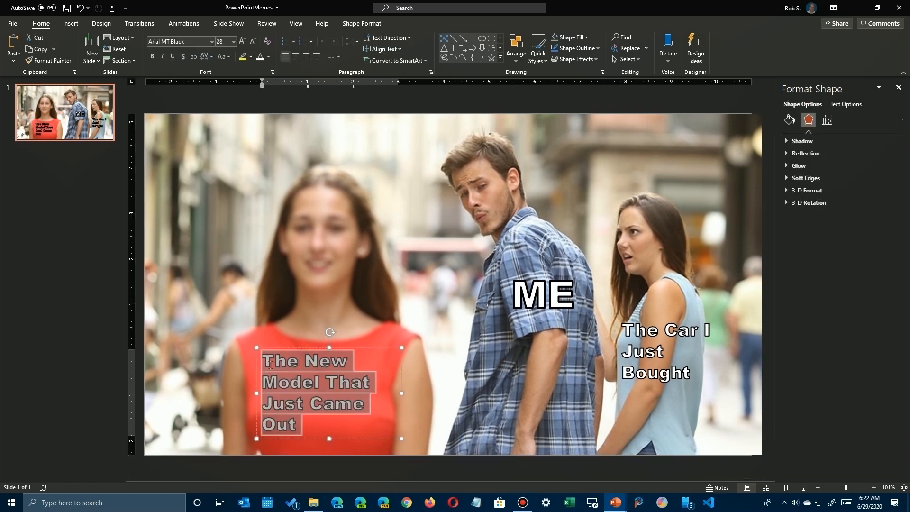
pyautogui.click(212, 42)
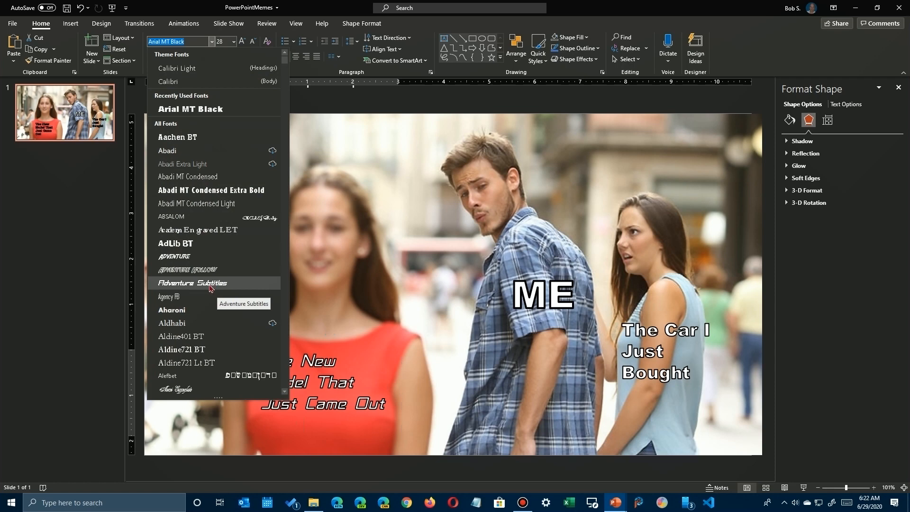
pyautogui.scroll(-3, 211, 288)
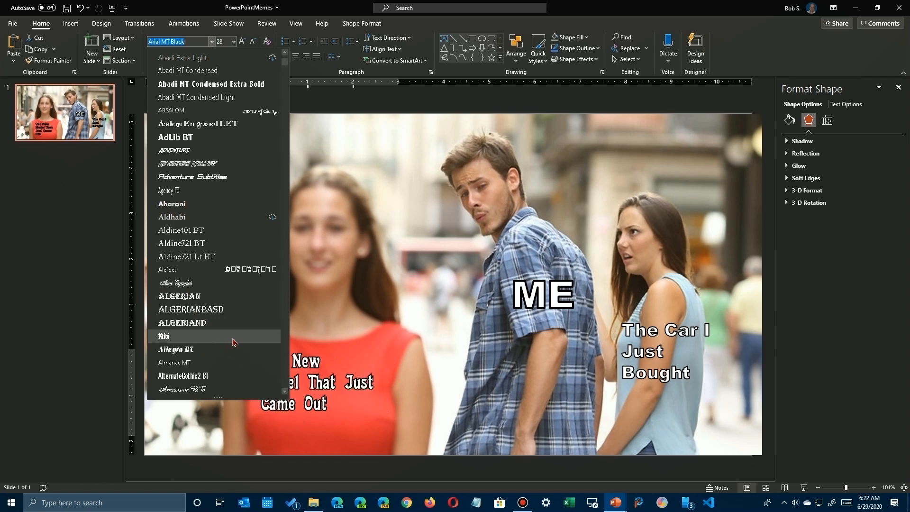
pyautogui.scroll(-8, 234, 342)
pyautogui.scroll(-5, 233, 342)
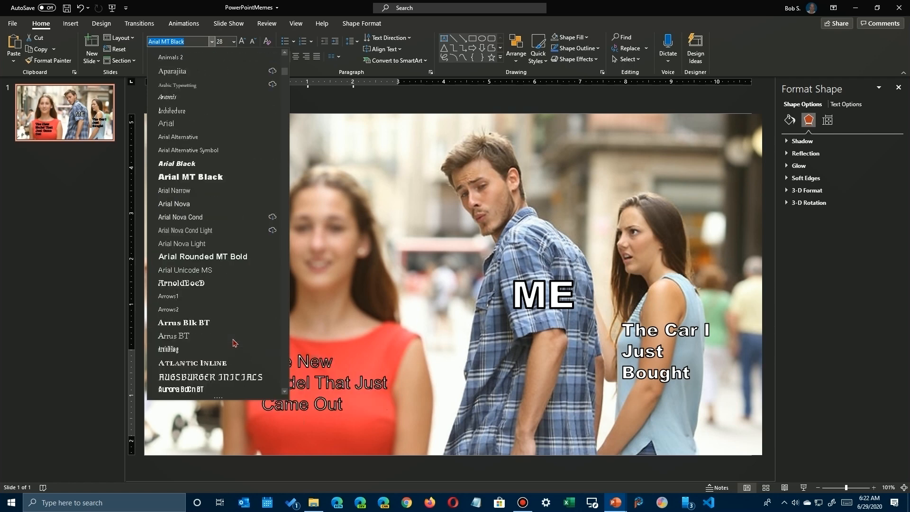
pyautogui.scroll(-3, 234, 342)
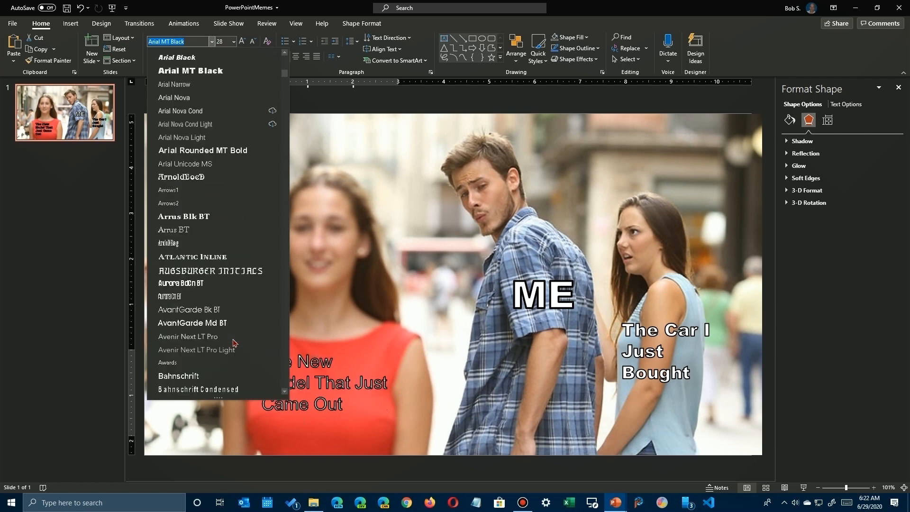
pyautogui.scroll(-11, 233, 343)
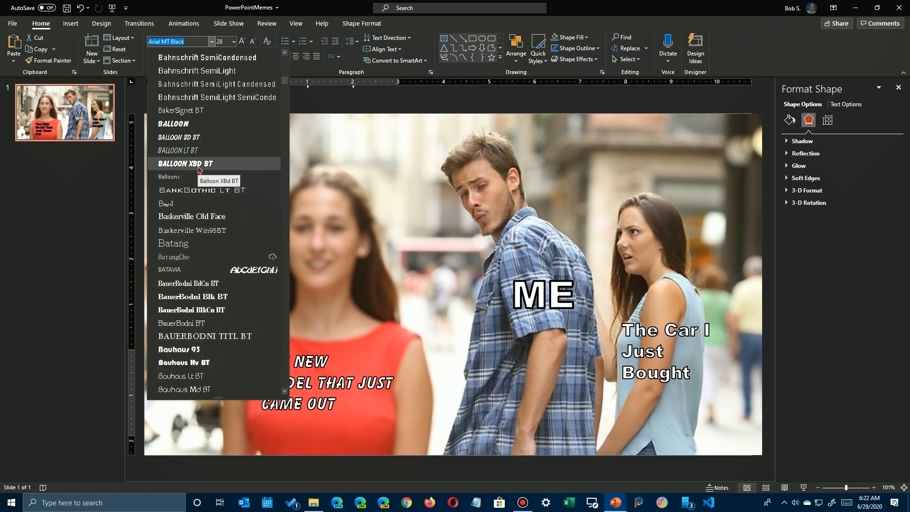
pyautogui.scroll(-5, 185, 281)
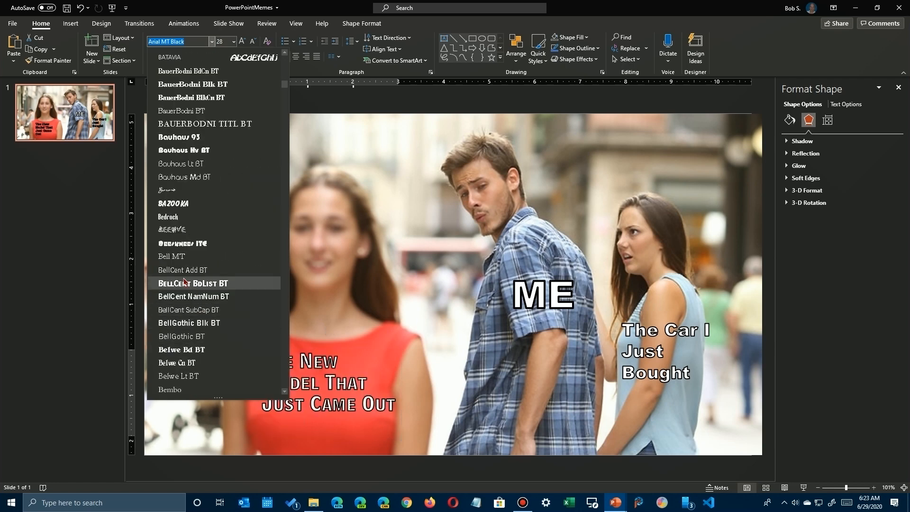
pyautogui.scroll(-5, 188, 336)
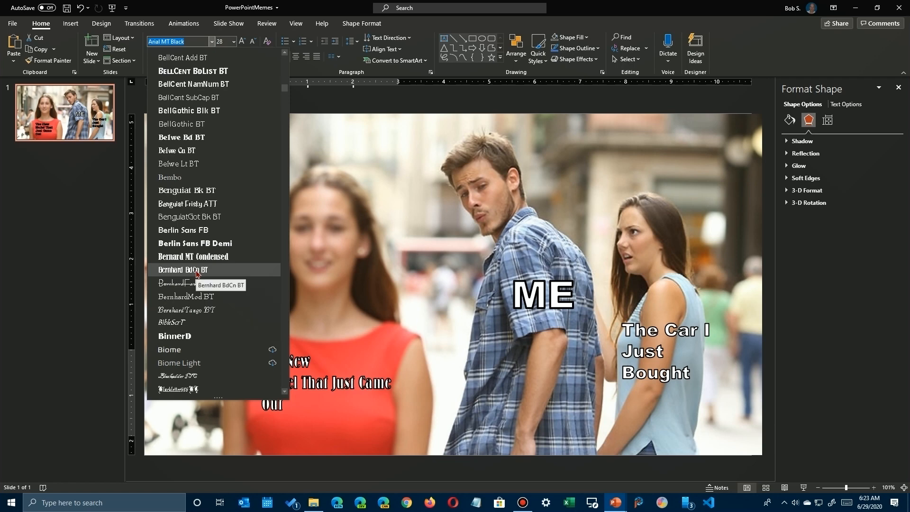
pyautogui.click(193, 283)
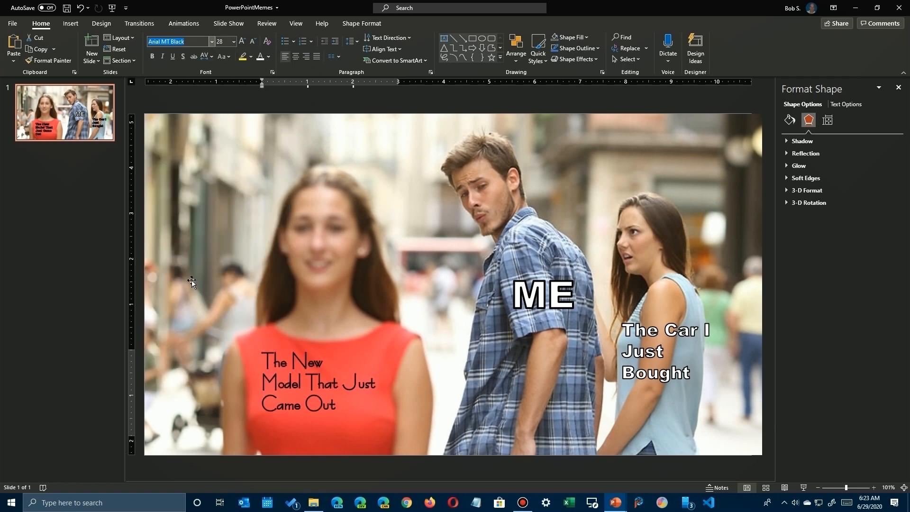
pyautogui.click(462, 341)
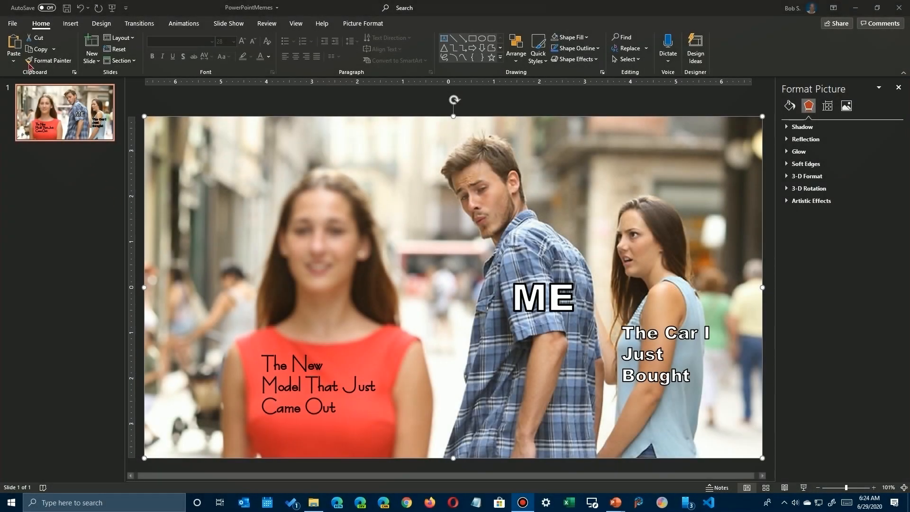
# Start exporting the presentation as an image in JPEG File Interchange Format.
pyautogui.click(12, 25)
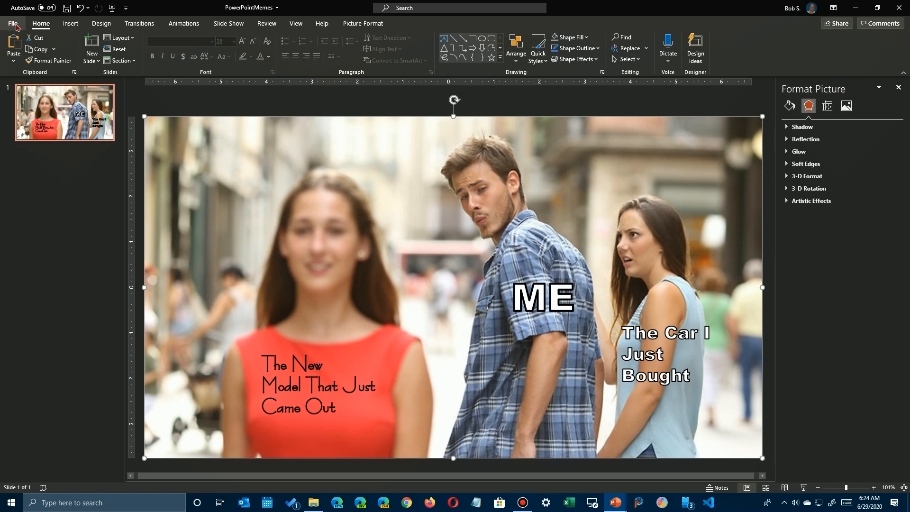
pyautogui.click(14, 25)
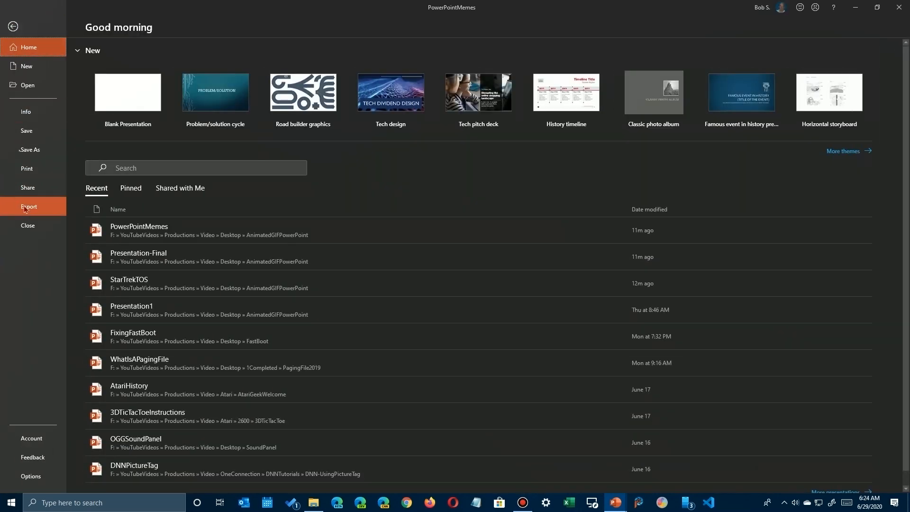
pyautogui.click(30, 207)
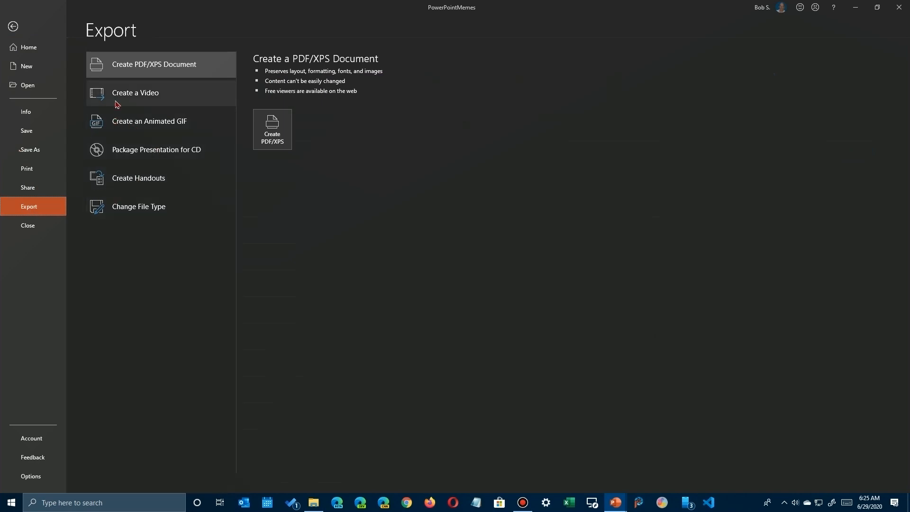
pyautogui.click(120, 209)
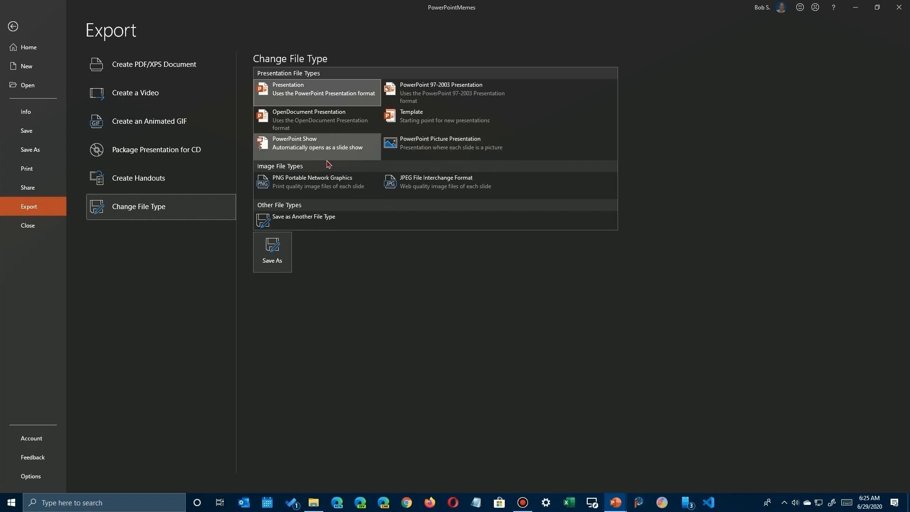
pyautogui.click(299, 221)
pyautogui.click(348, 220)
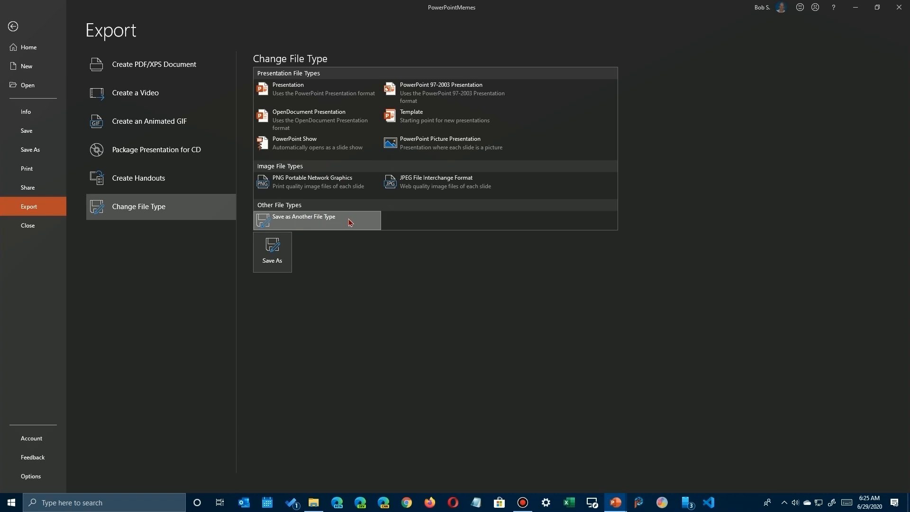
pyautogui.click(419, 185)
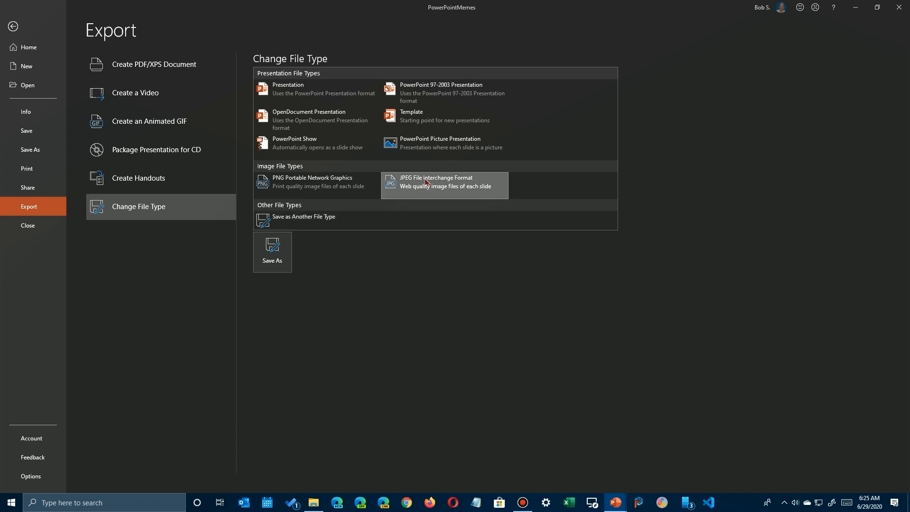
pyautogui.doubleClick(426, 181)
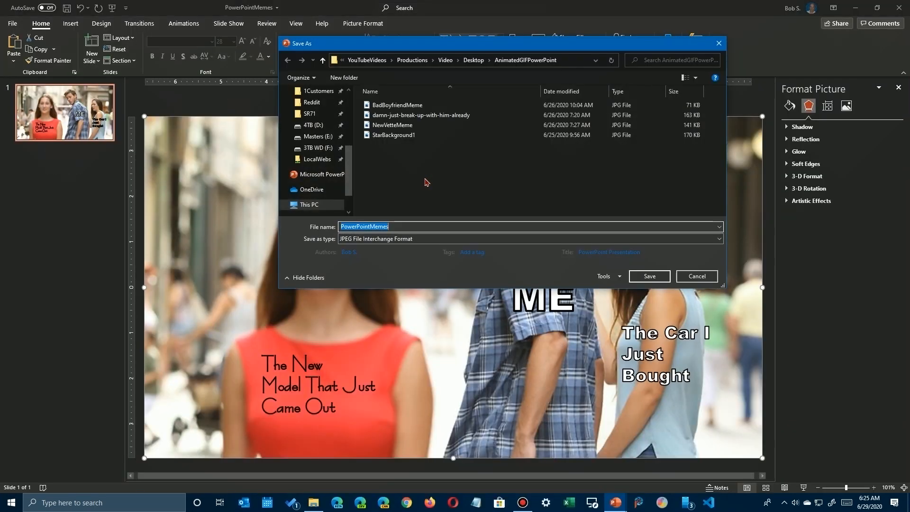
# Name the JPEG file PowerPointMemes2-Standard-OldCarNewCar and export only the current slide.
pyautogui.click(393, 227)
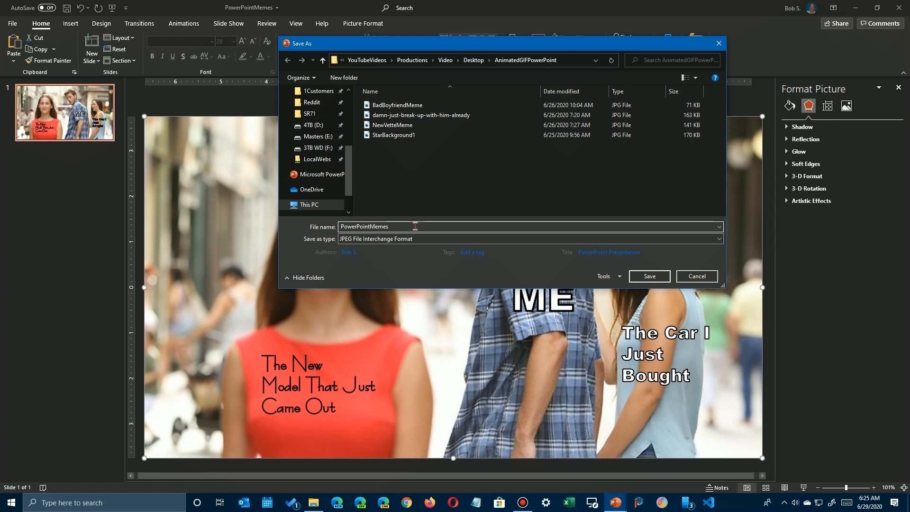
pyautogui.write('-')
pyautogui.press('BackSpace')
pyautogui.write('2-')
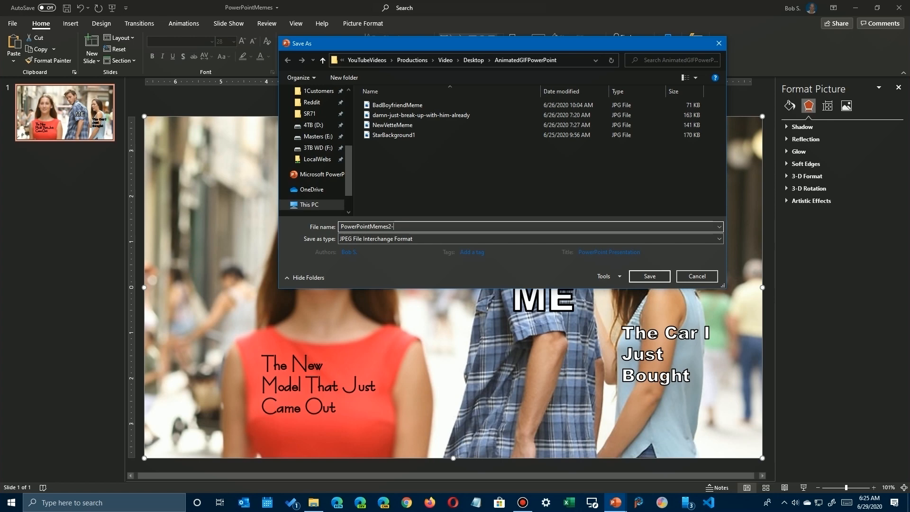
pyautogui.write('O')
pyautogui.write('Standard-')
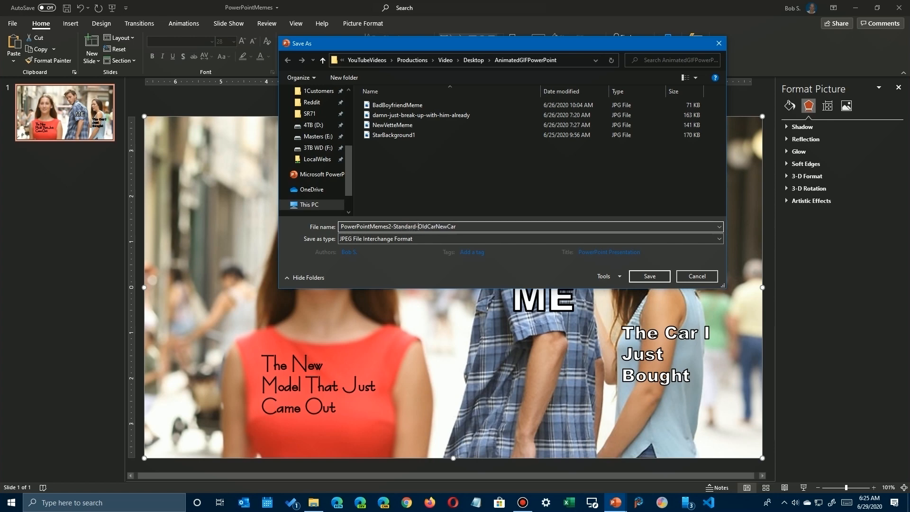
pyautogui.click(649, 276)
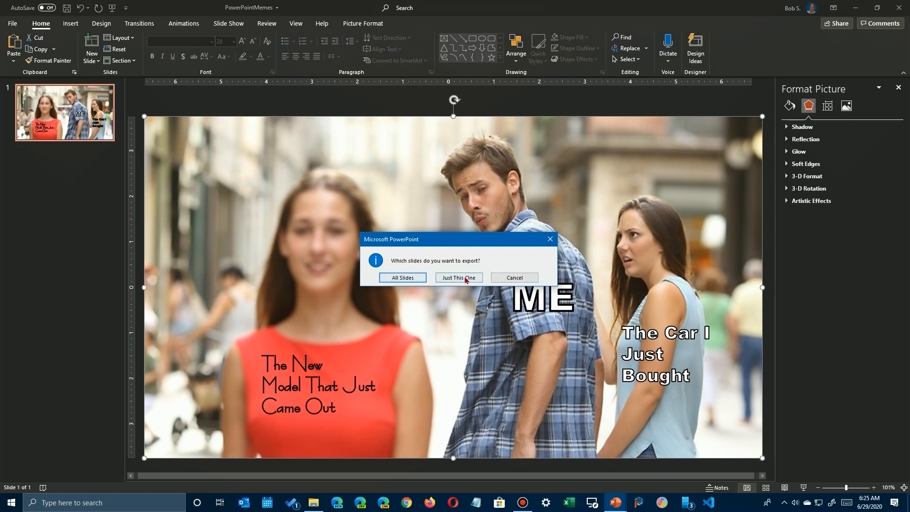
pyautogui.click(467, 278)
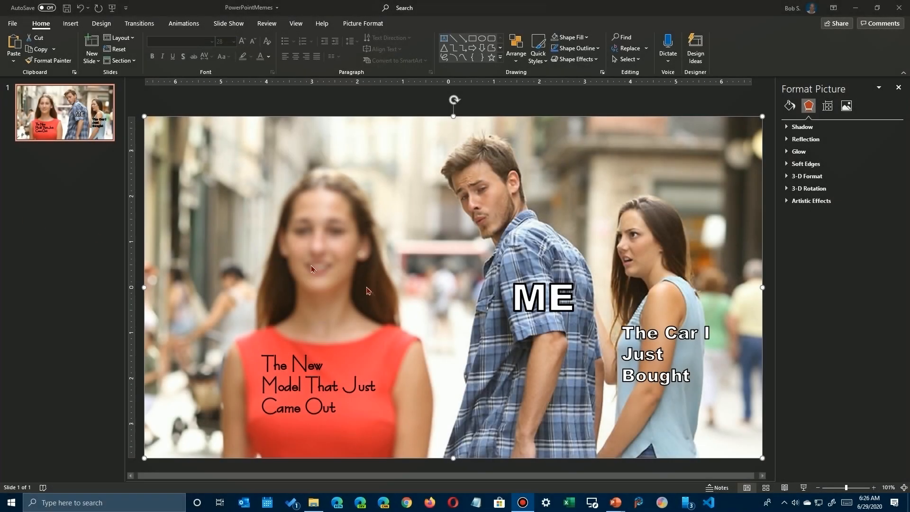
# Dismiss the picture formatting options and apply a Fly In animation to the "ME" caption.
pyautogui.click(84, 242)
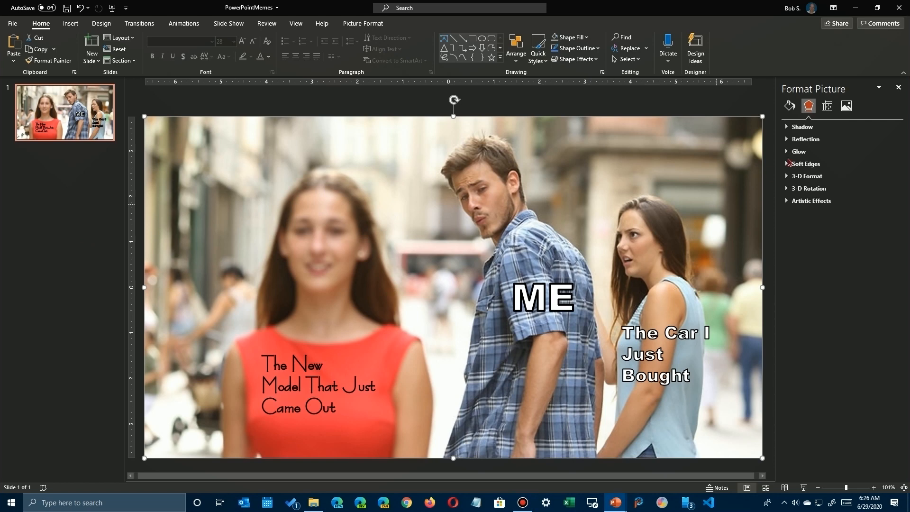
pyautogui.click(898, 88)
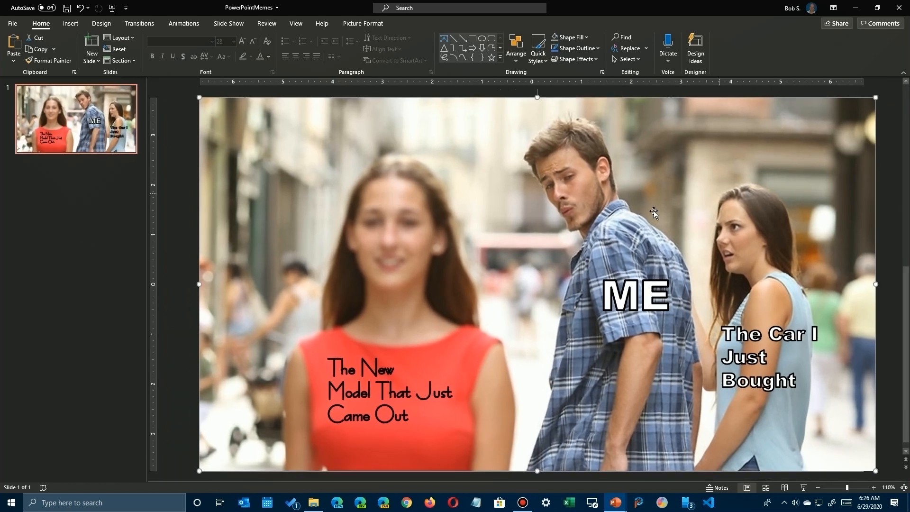
pyautogui.click(184, 26)
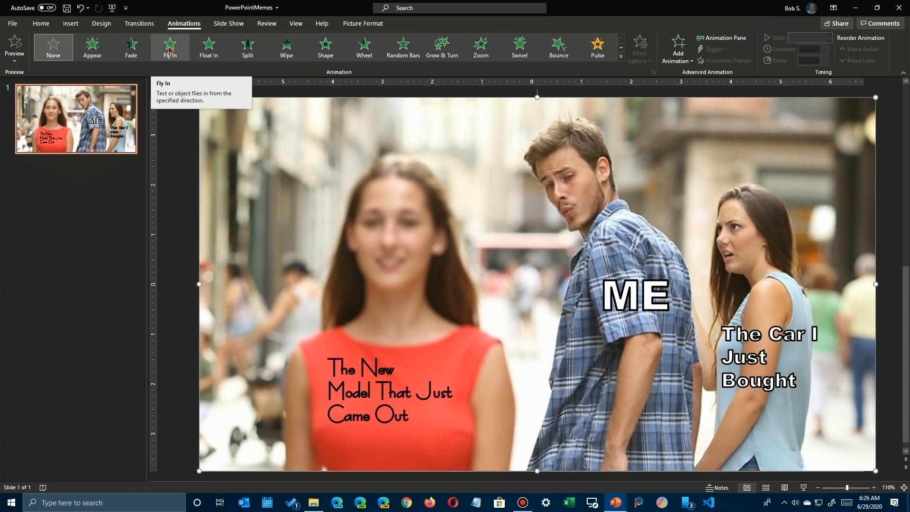
pyautogui.click(751, 322)
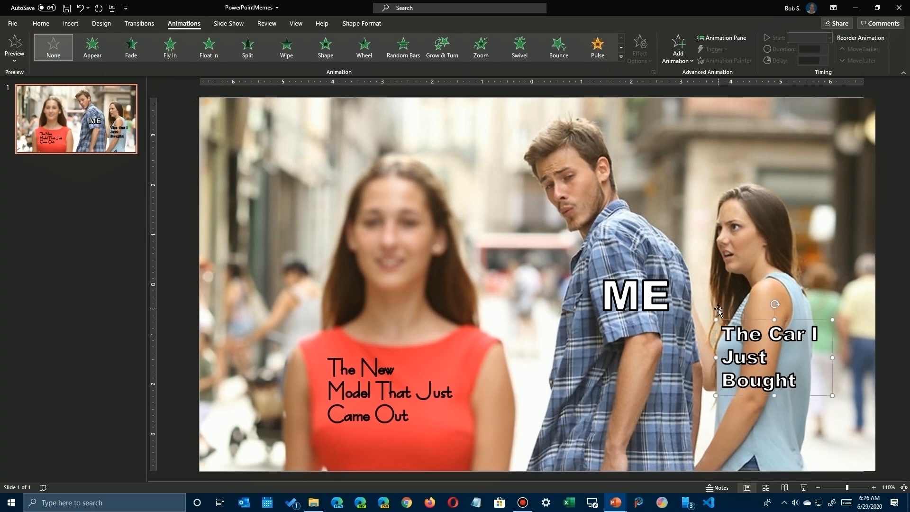
pyautogui.click(664, 294)
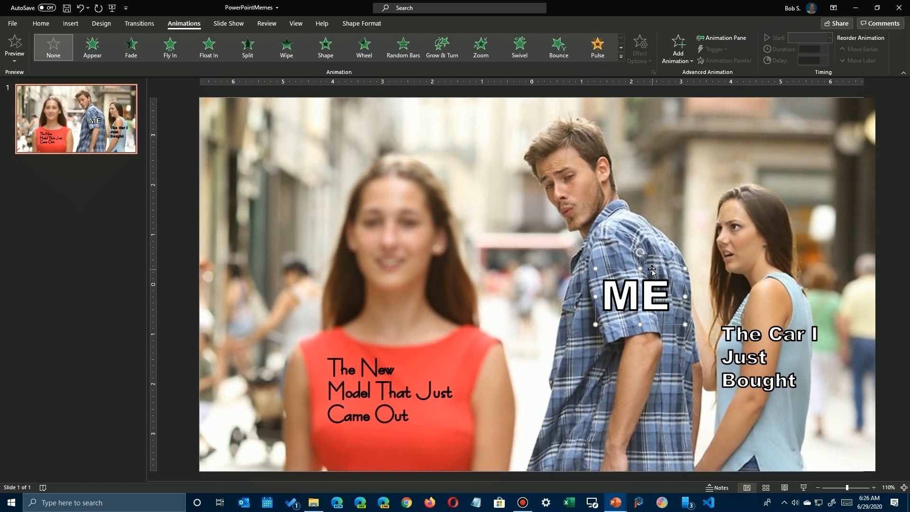
pyautogui.click(170, 48)
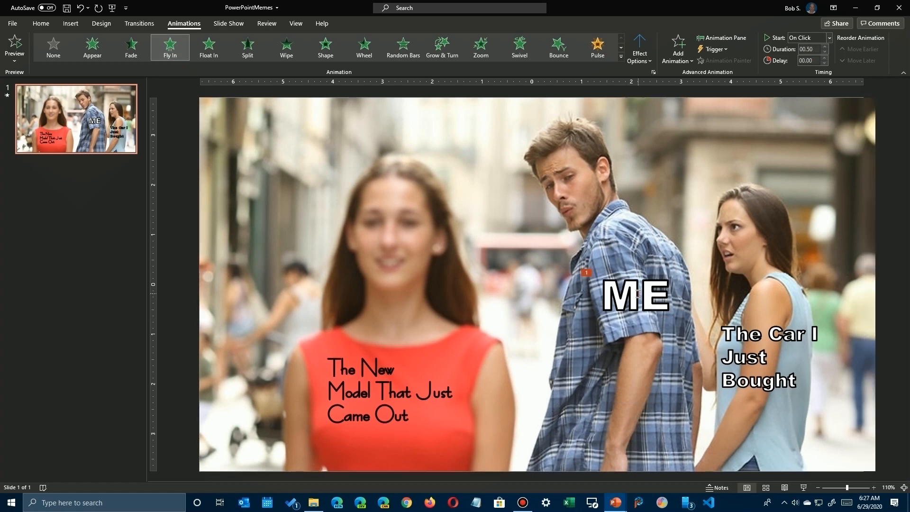
# Show the slide's animation list, try From Bottom-Left for the "ME" caption's Fly In, and set its direction to From Top.
pyautogui.click(721, 37)
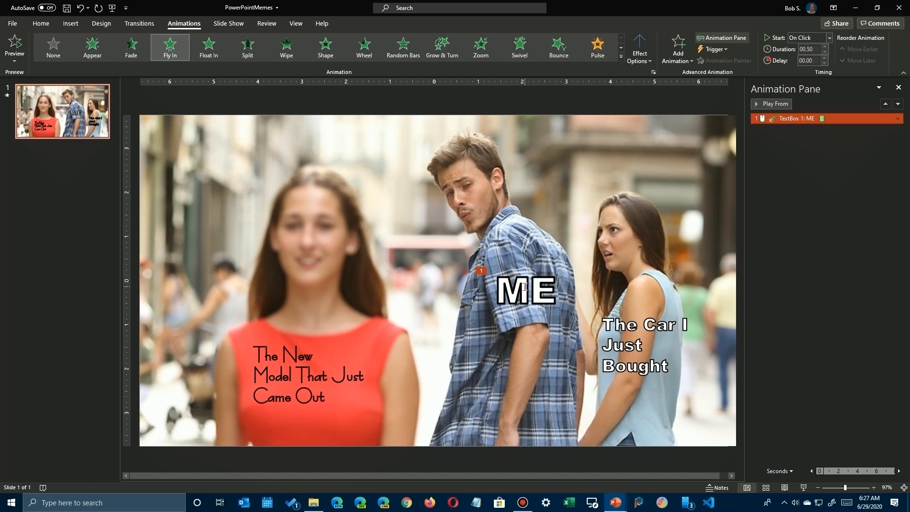
pyautogui.click(641, 52)
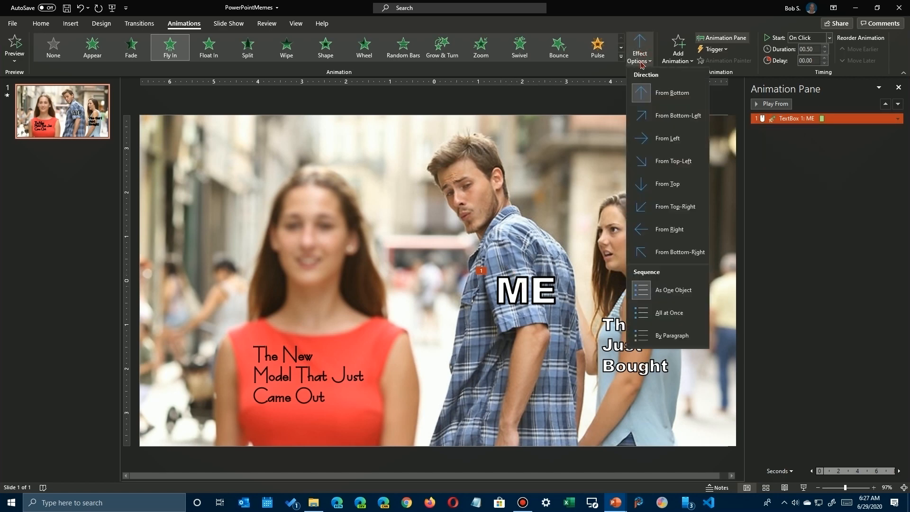
pyautogui.click(644, 118)
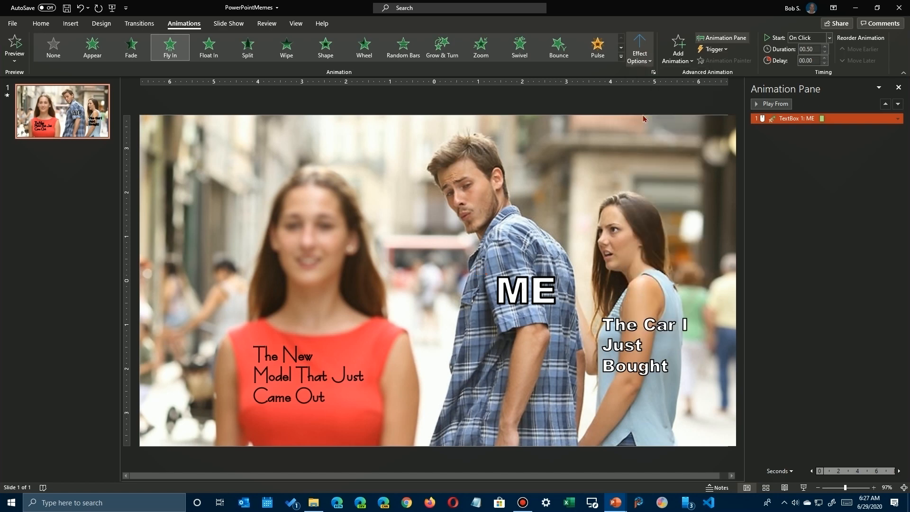
pyautogui.click(640, 53)
pyautogui.click(658, 185)
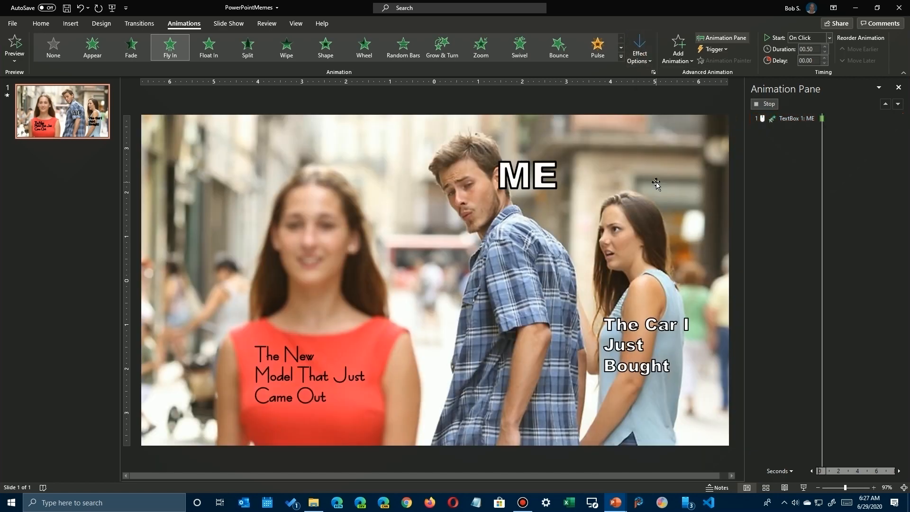
# Open the "ME" caption's Fly In effect options and examine the available sounds and the timing settings.
pyautogui.click(635, 47)
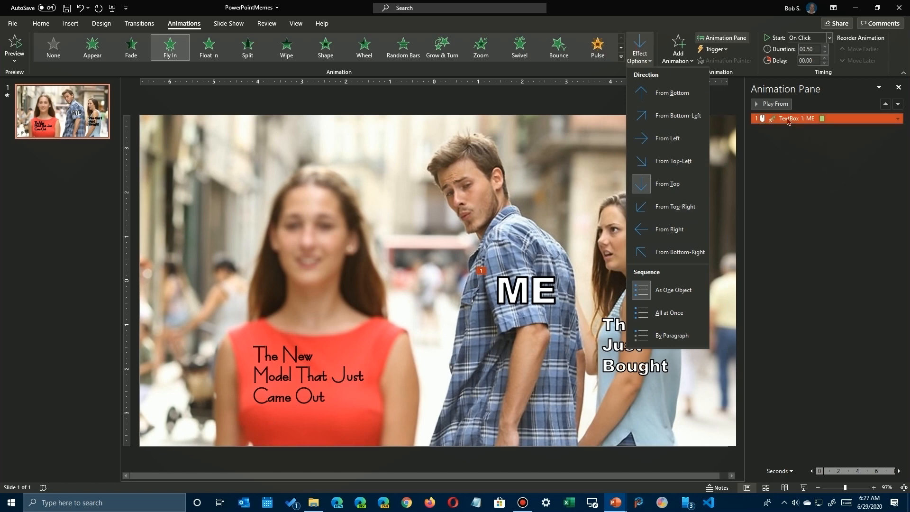
pyautogui.click(898, 118)
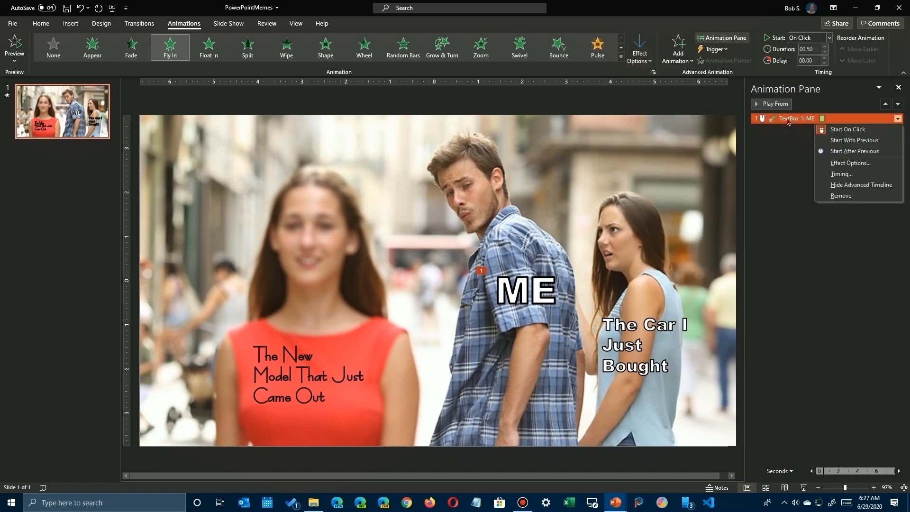
pyautogui.click(846, 163)
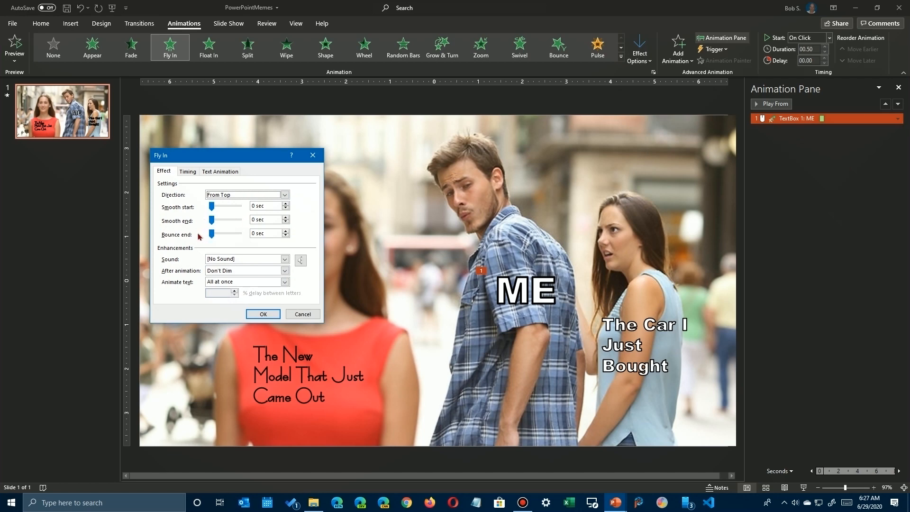
pyautogui.click(285, 259)
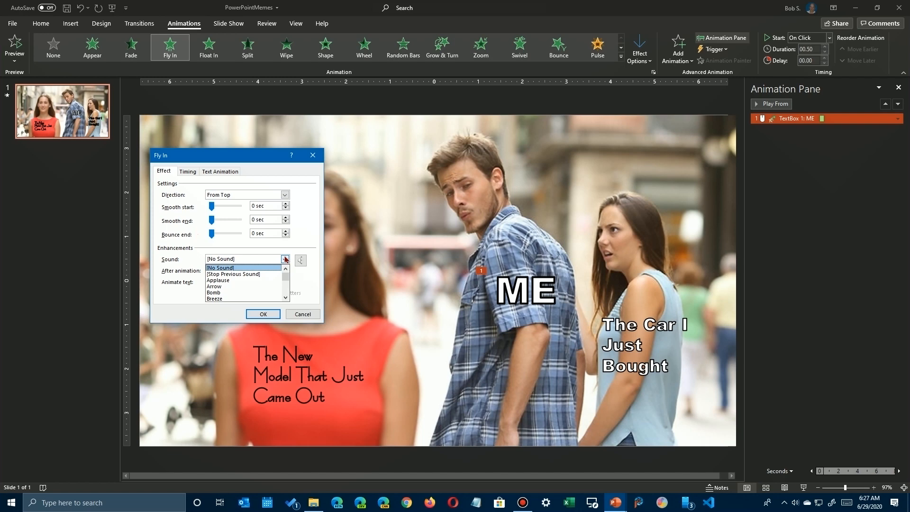
pyautogui.click(285, 259)
pyautogui.click(188, 172)
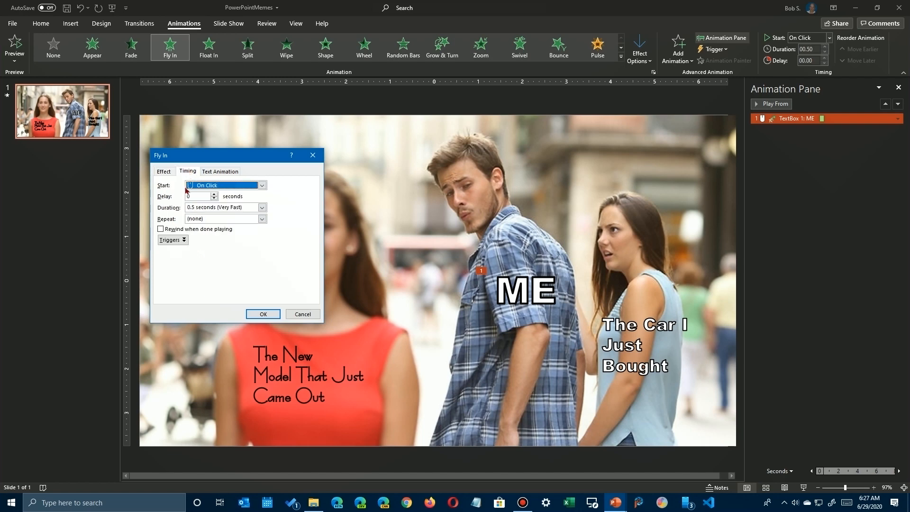
# Set the duration of the "ME" caption's Fly In animation to 5 seconds (Very Slow) and apply it.
pyautogui.click(261, 207)
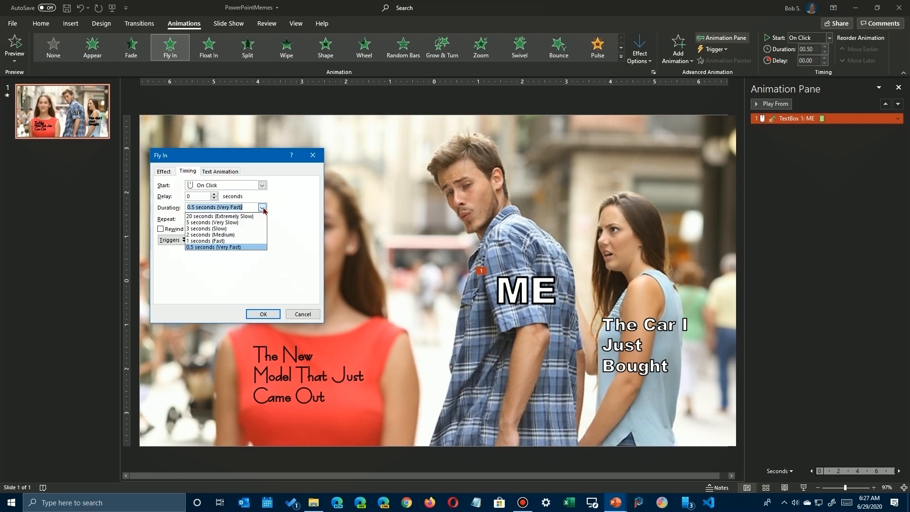
pyautogui.click(203, 216)
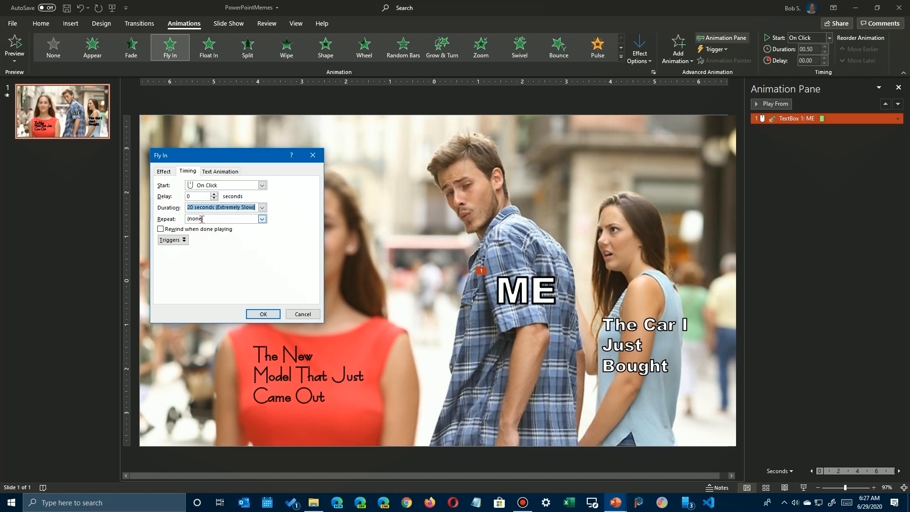
pyautogui.click(263, 207)
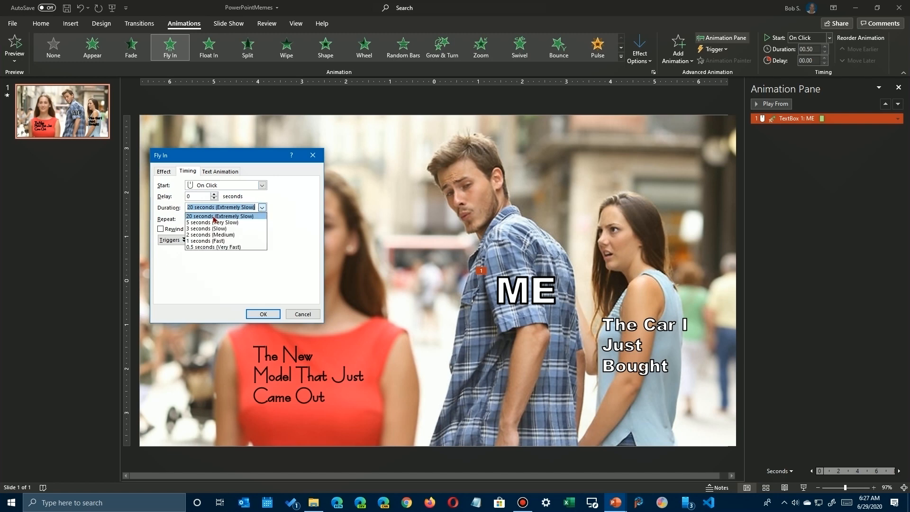
pyautogui.click(214, 221)
pyautogui.click(263, 314)
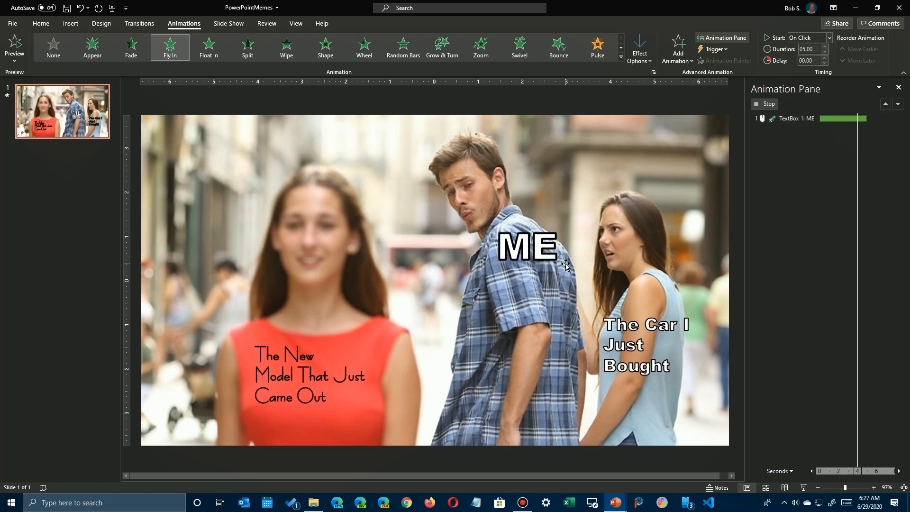
# Shorten the "ME" caption's Fly In on the timeline to 3 seconds and further to about 2 seconds, previewing each duration.
pyautogui.rightClick(528, 295)
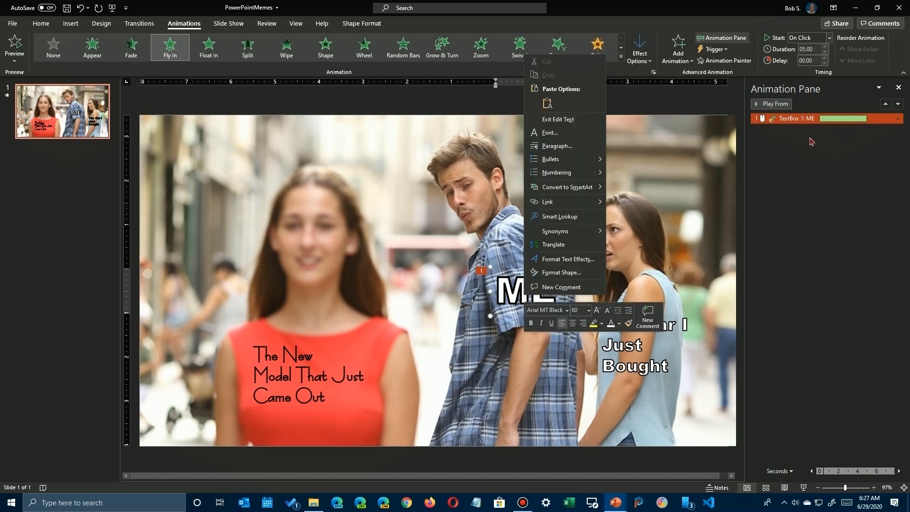
pyautogui.click(867, 141)
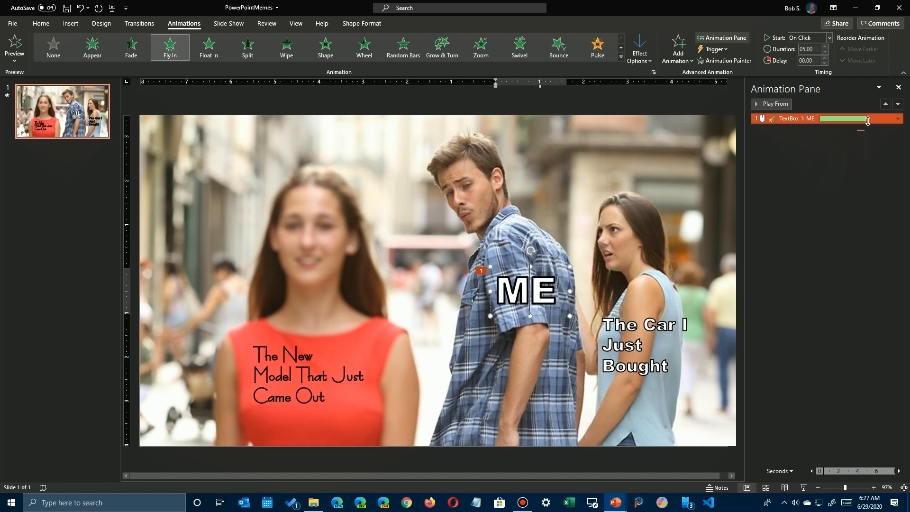
pyautogui.moveTo(866, 120); pyautogui.dragTo(848, 127)
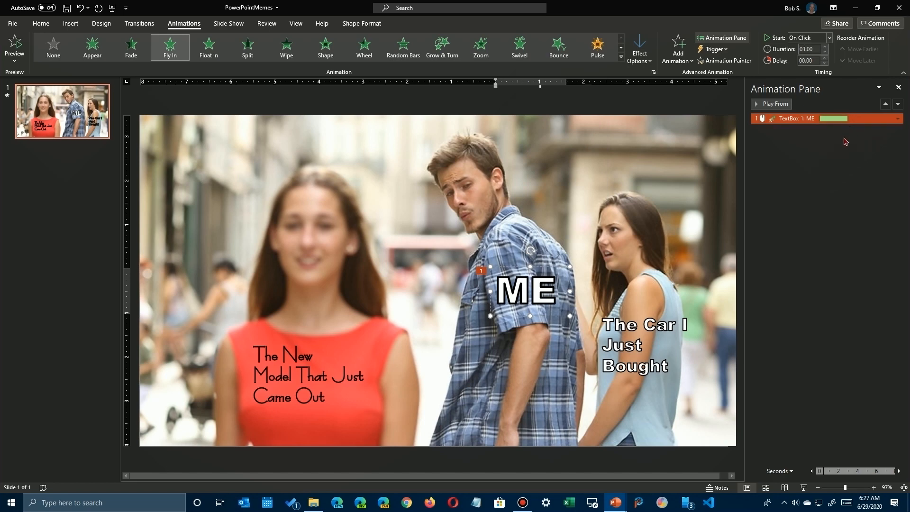
pyautogui.click(774, 105)
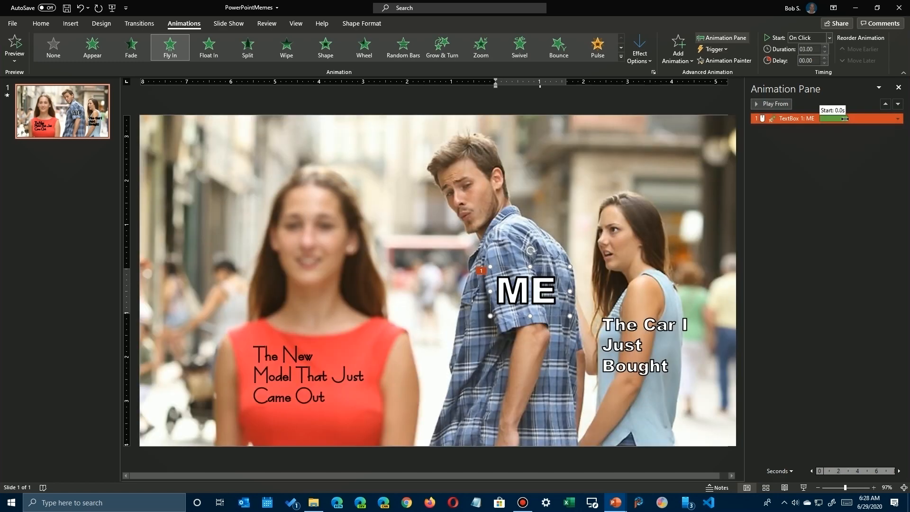
pyautogui.moveTo(847, 119); pyautogui.dragTo(837, 120)
pyautogui.click(781, 105)
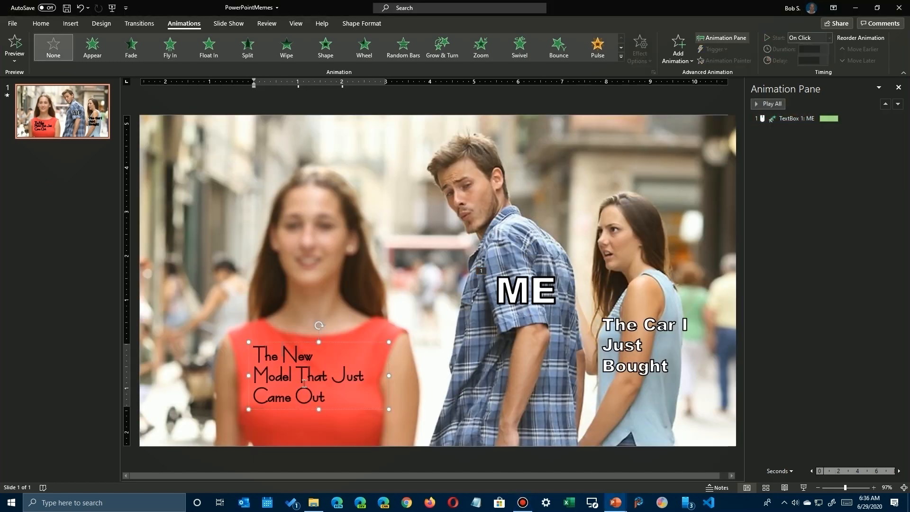
# Restyle "The New Model That Just Came Out" caption as white text with a dark outline in the Berlin Sans FB font.
pyautogui.moveTo(326, 400); pyautogui.dragTo(252, 353)
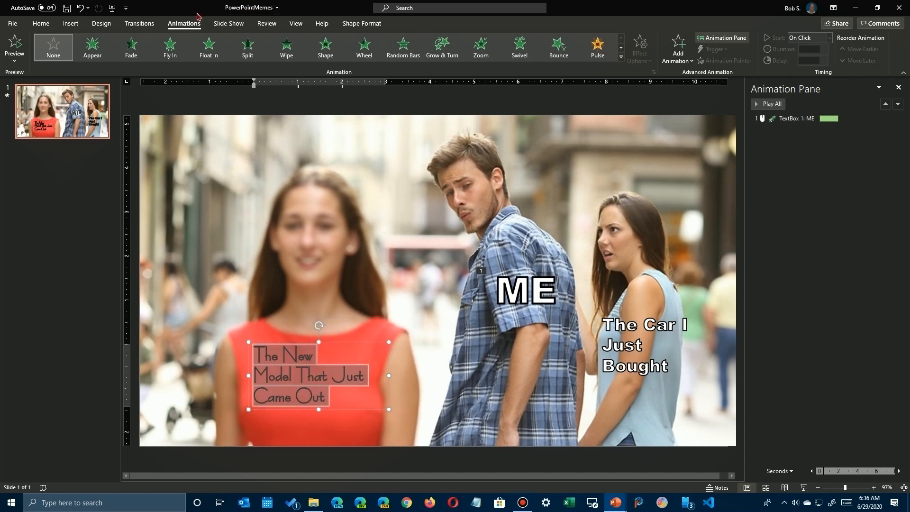
pyautogui.click(70, 24)
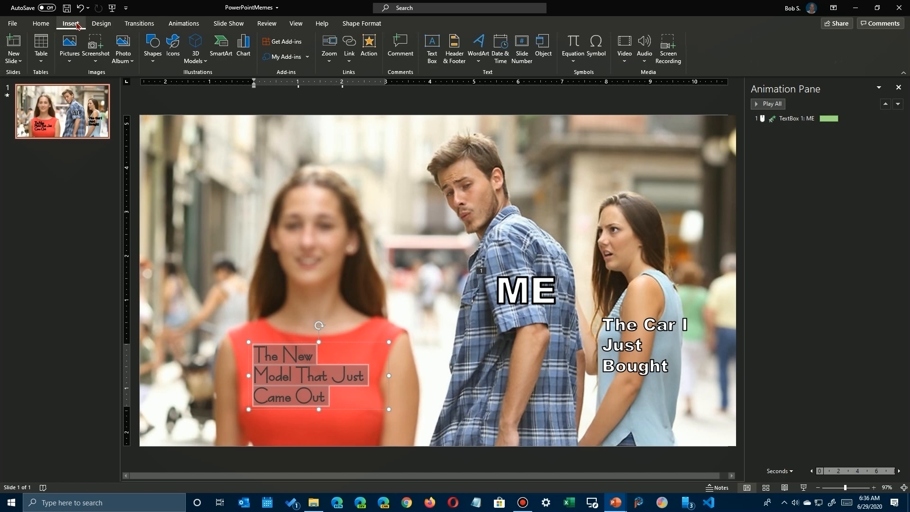
pyautogui.rightClick(304, 386)
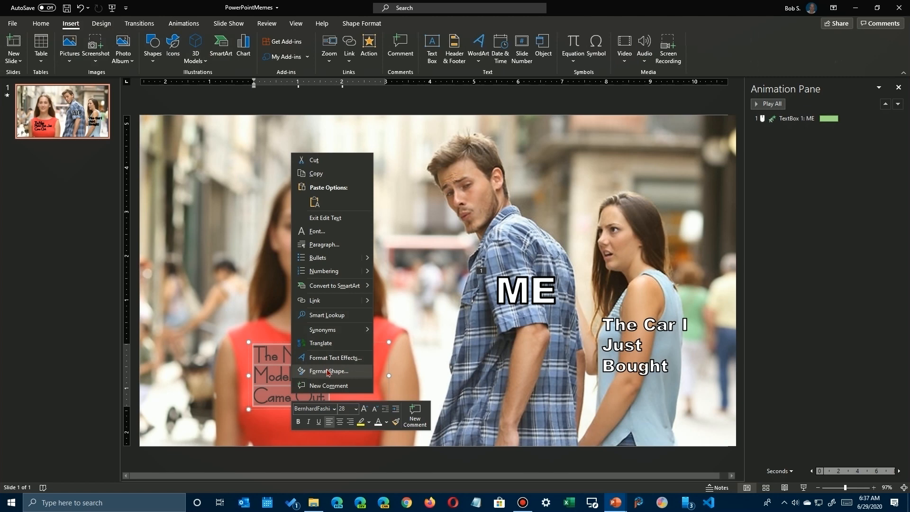
pyautogui.click(335, 411)
pyautogui.click(335, 411)
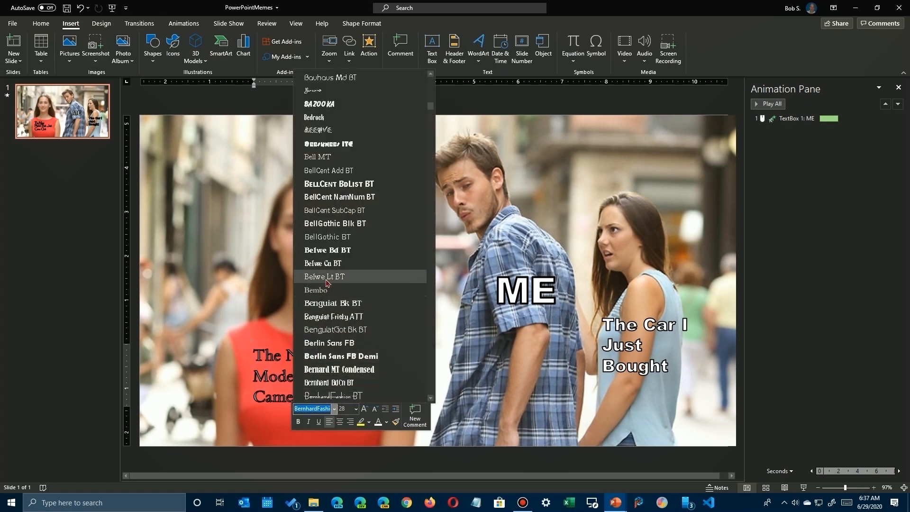
pyautogui.click(328, 343)
pyautogui.click(419, 340)
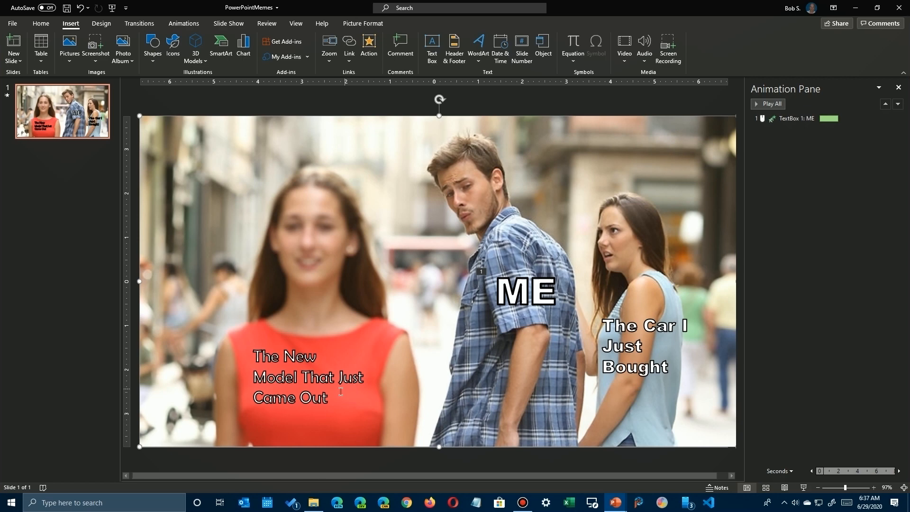
# Change the red-dress caption's font to Brush738 BT at size 40.
pyautogui.click(331, 401)
pyautogui.moveTo(330, 400); pyautogui.dragTo(254, 356)
pyautogui.hotkey('ctrl', 'y')
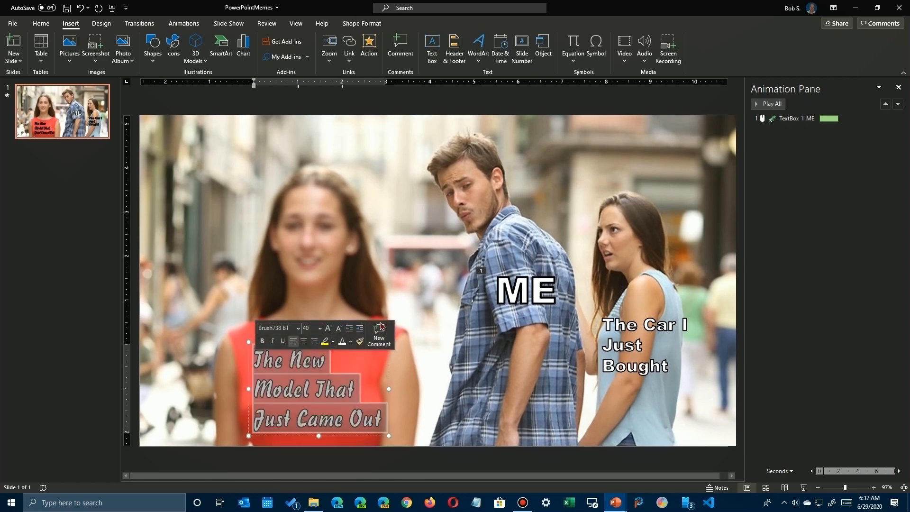
pyautogui.click(432, 260)
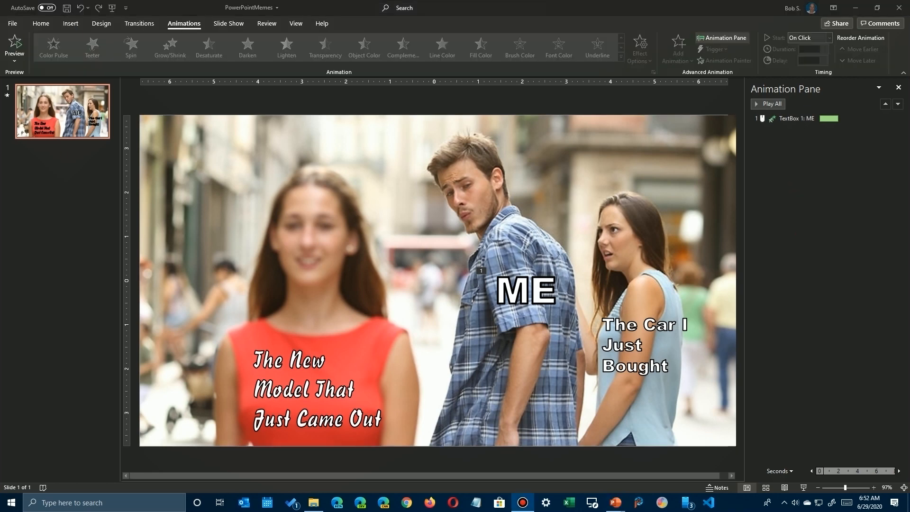
# Apply an Appear animation to the red-dress caption, set it to start after the previous animation, and preview it.
pyautogui.click(308, 361)
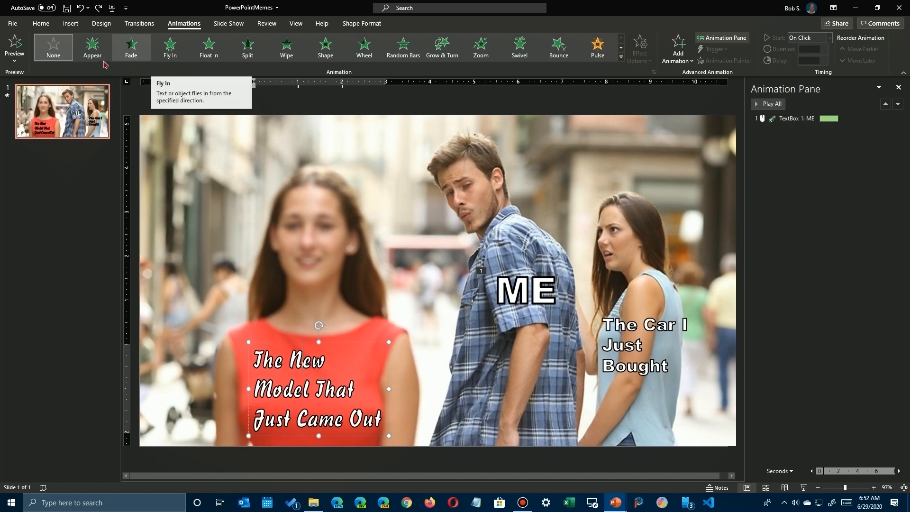
pyautogui.click(93, 46)
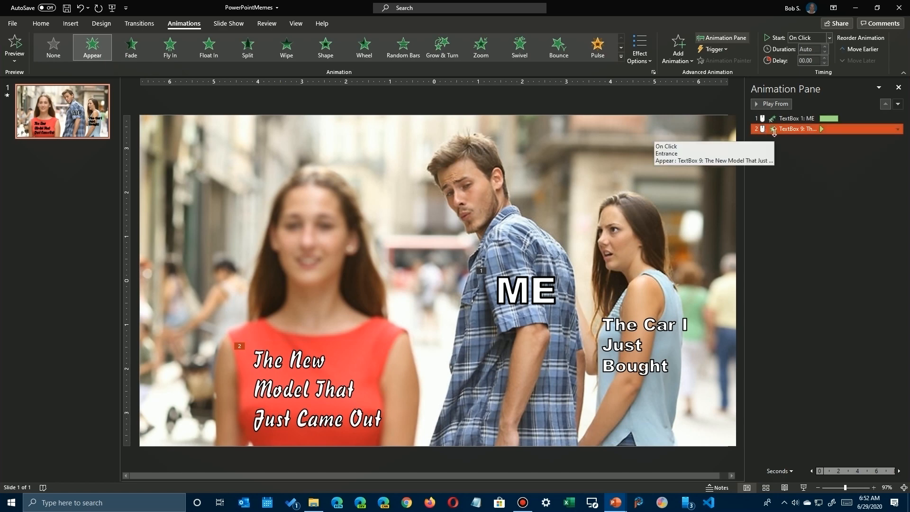
pyautogui.rightClick(814, 132)
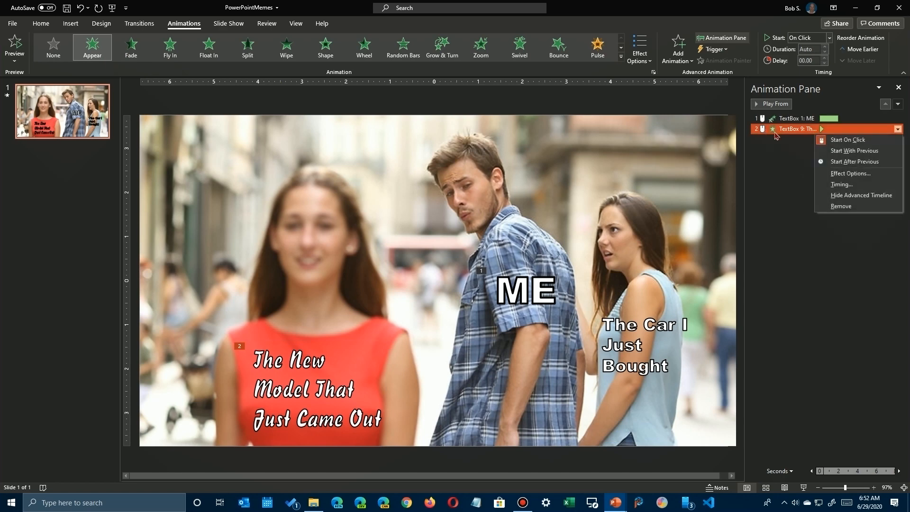
pyautogui.click(829, 162)
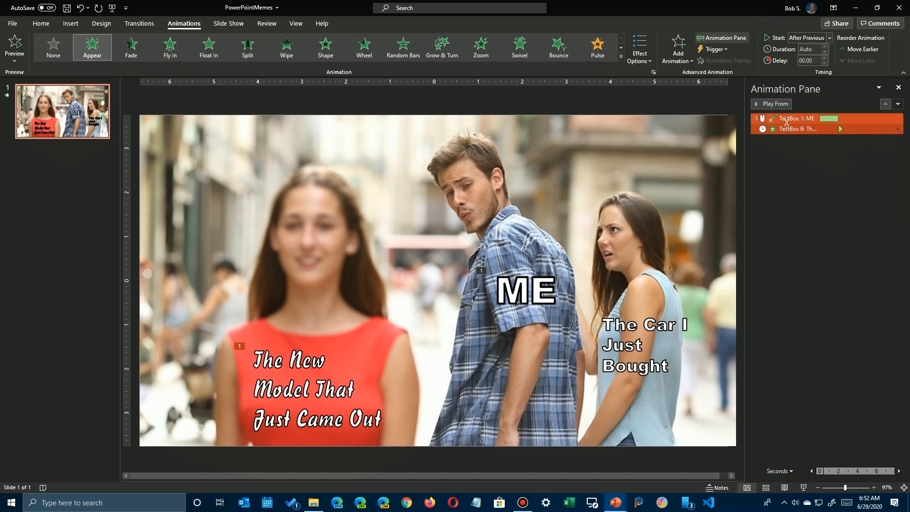
pyautogui.click(770, 104)
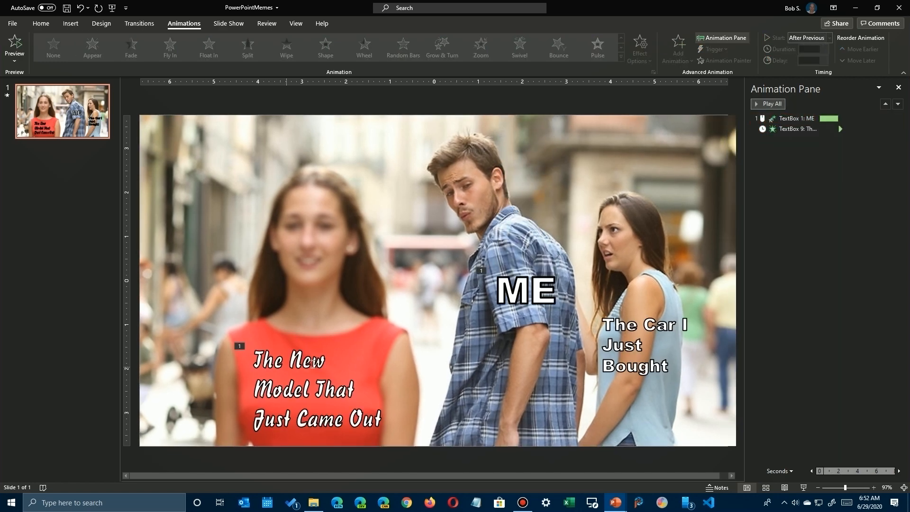
# Check the red-dress caption's Appear effect and timing options, and replace the animation with a Fly In lasting about 2 seconds.
pyautogui.click(789, 126)
pyautogui.rightClick(789, 126)
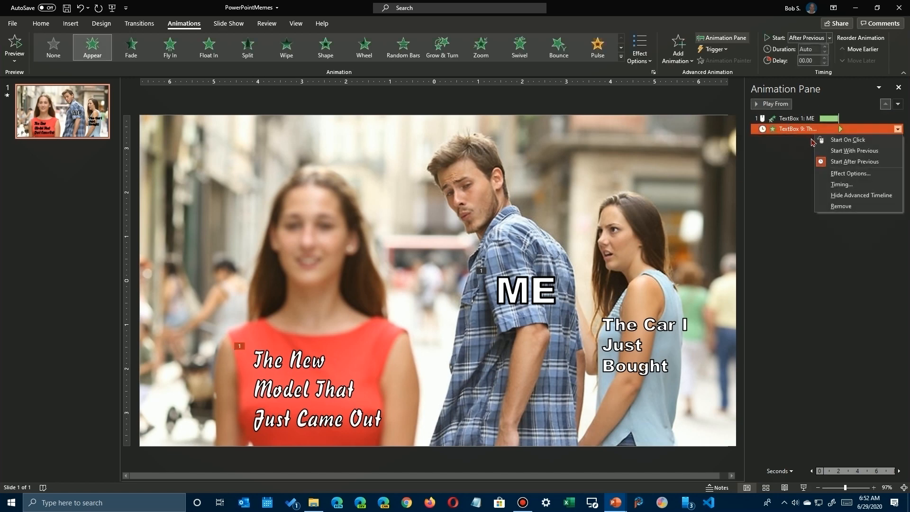
pyautogui.click(837, 173)
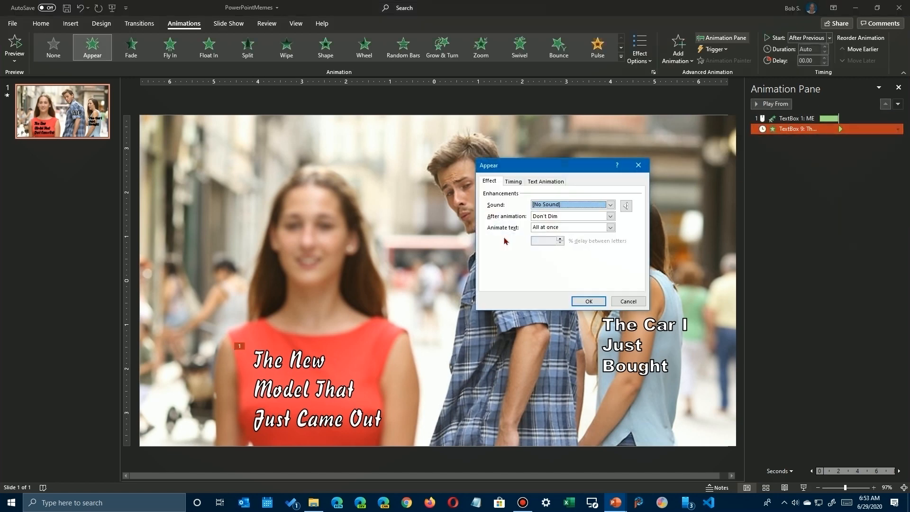
pyautogui.click(514, 181)
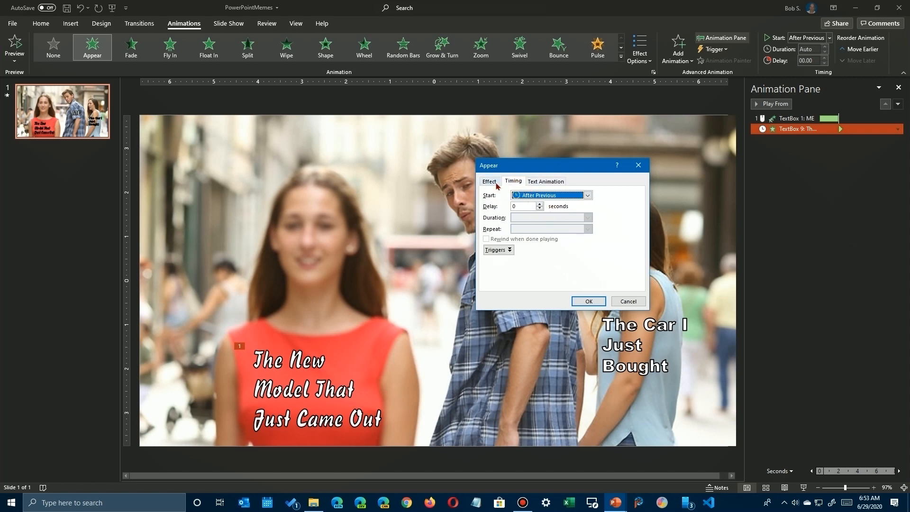
pyautogui.click(627, 301)
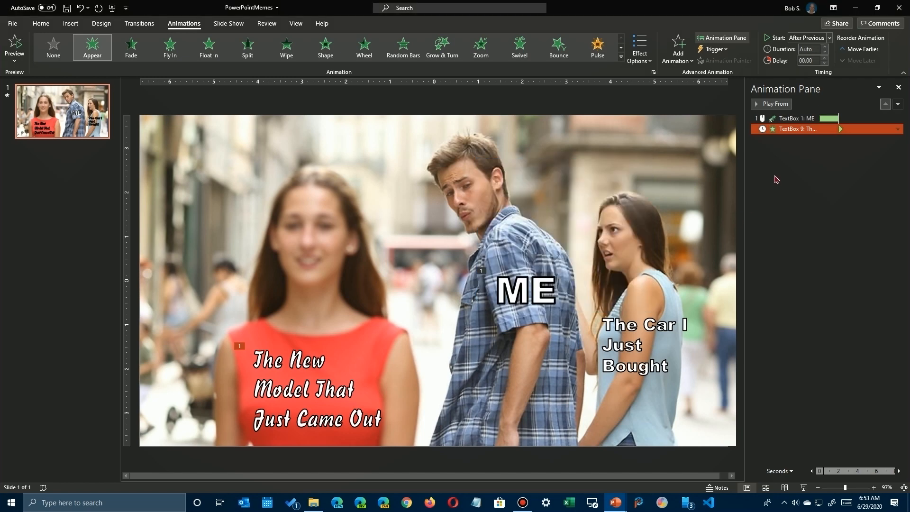
pyautogui.click(169, 48)
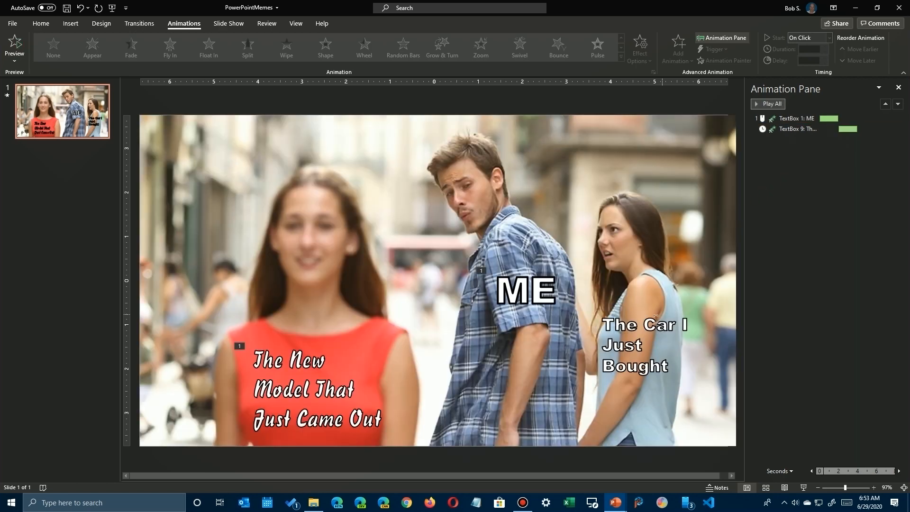
# Apply an Appear animation to "The Car I Just Bought" caption, starting after the previous animation with a 1.5-second delay.
pyautogui.click(655, 315)
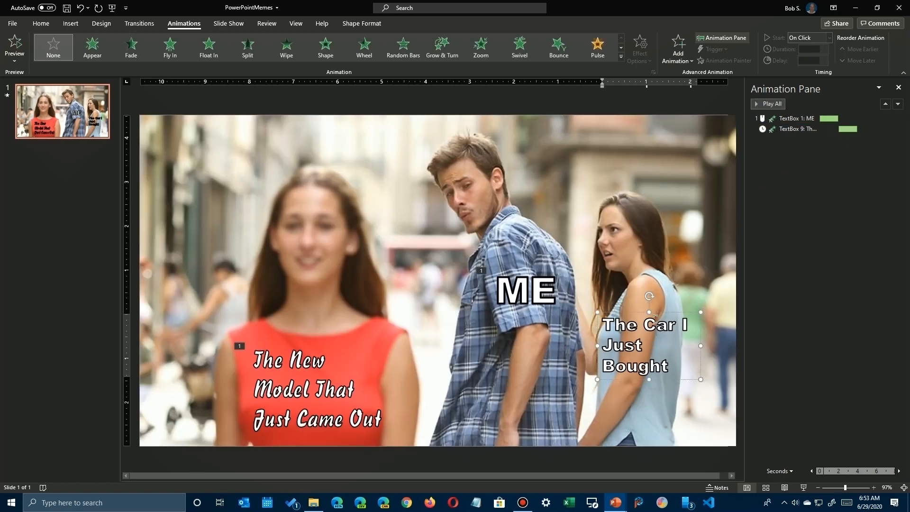
pyautogui.click(626, 312)
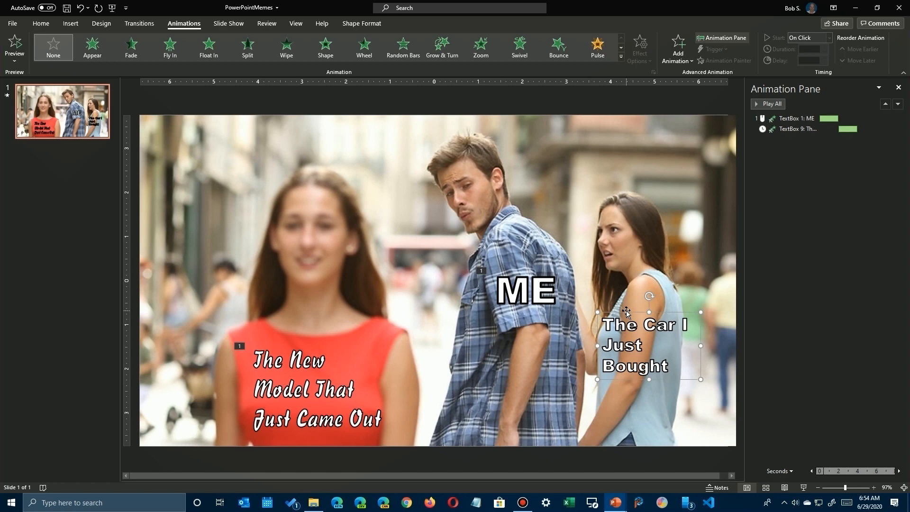
pyautogui.click(93, 50)
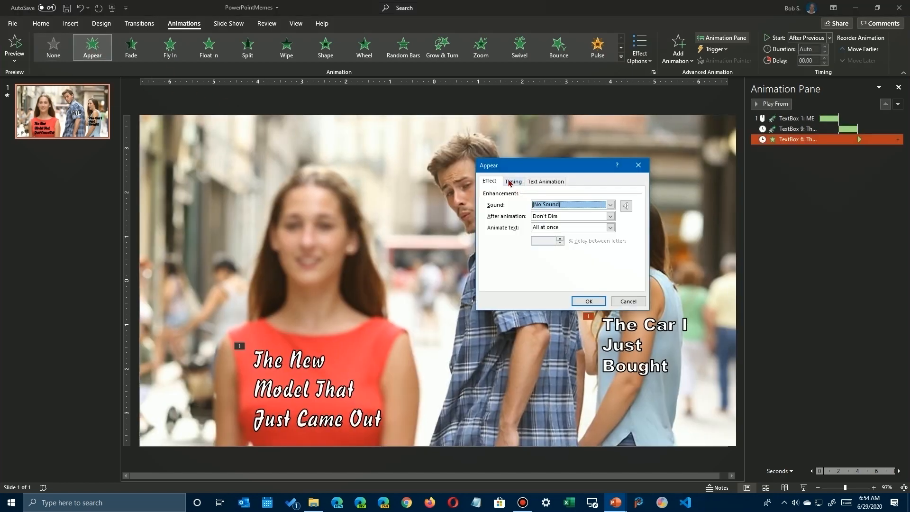
pyautogui.click(510, 181)
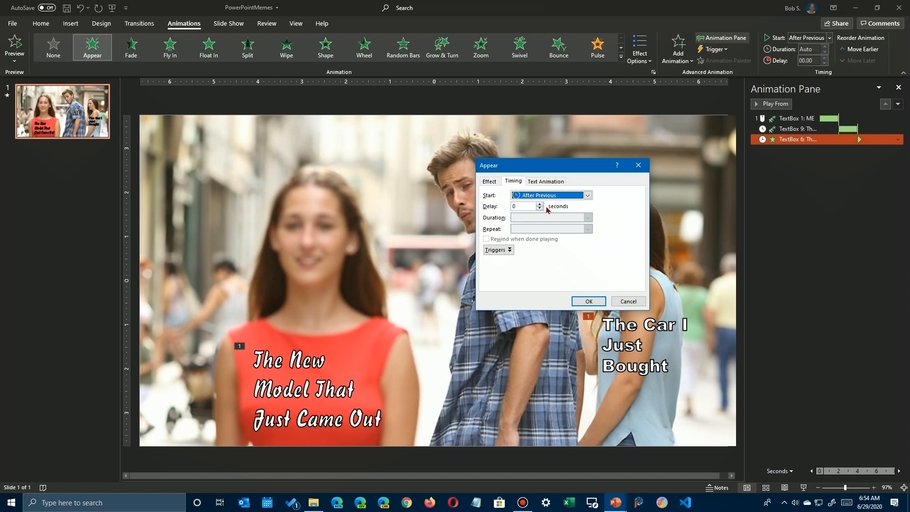
pyautogui.click(539, 204)
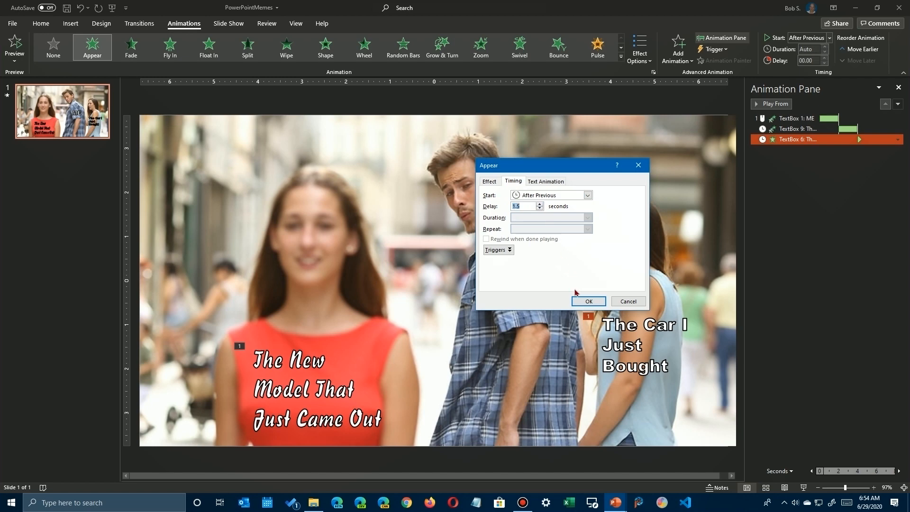
pyautogui.click(588, 301)
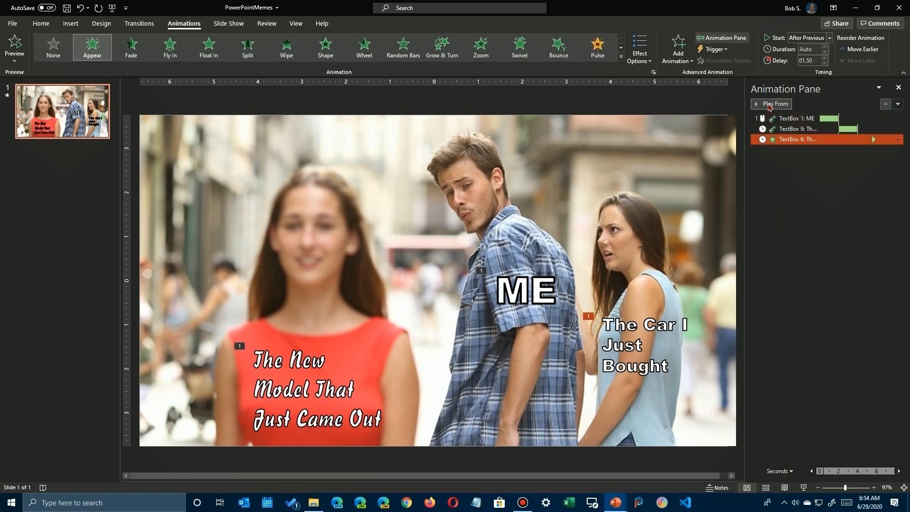
# Preview the caption animation and save the presentation.
pyautogui.click(770, 104)
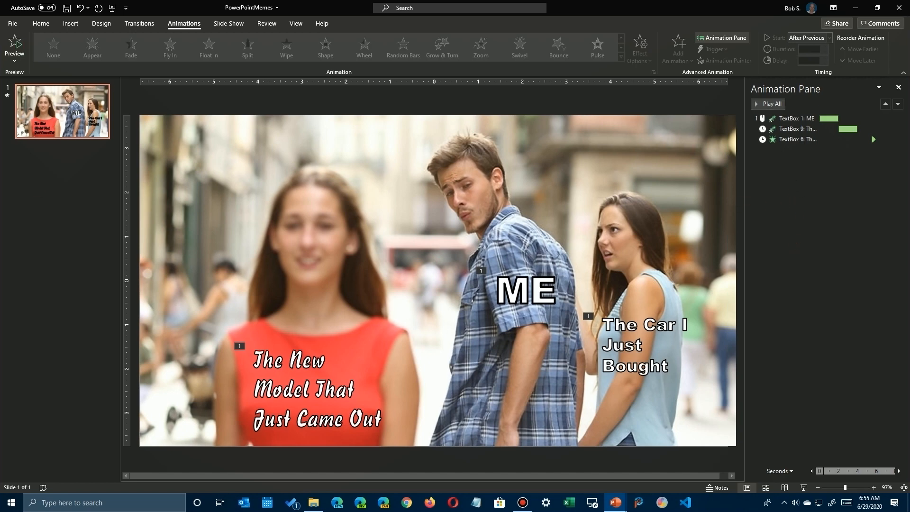
pyautogui.hotkey('ctrl', 's')
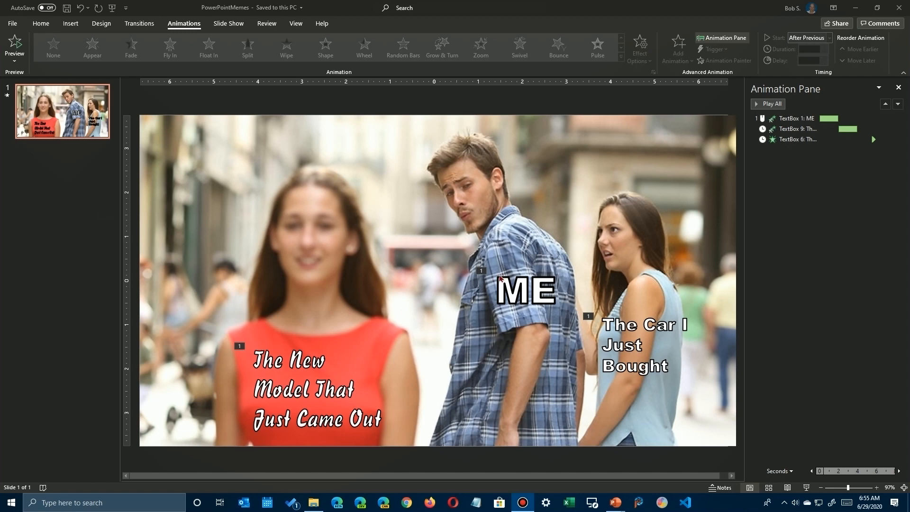
pyautogui.click(515, 290)
pyautogui.click(534, 284)
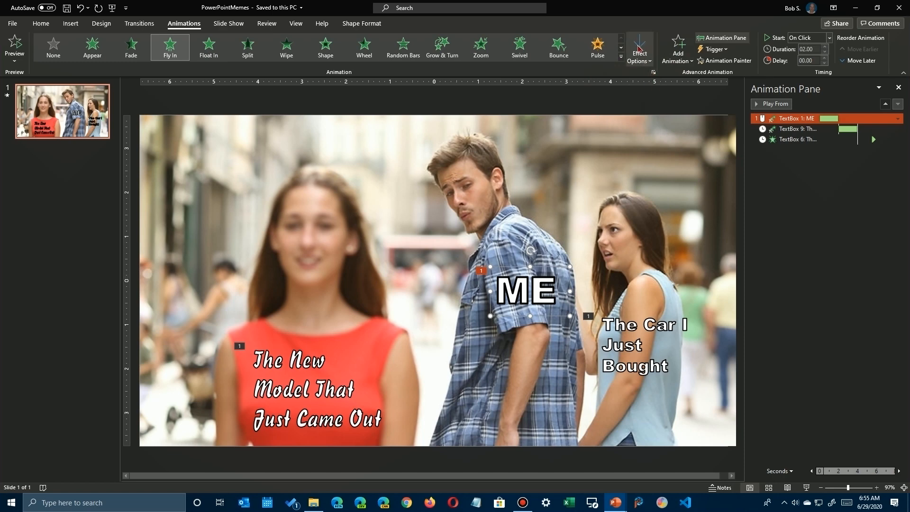
pyautogui.click(678, 46)
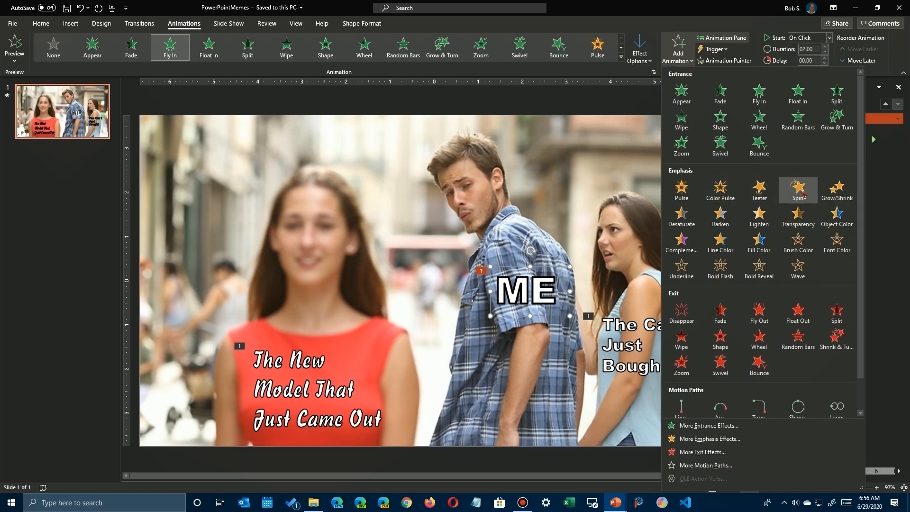
pyautogui.click(839, 194)
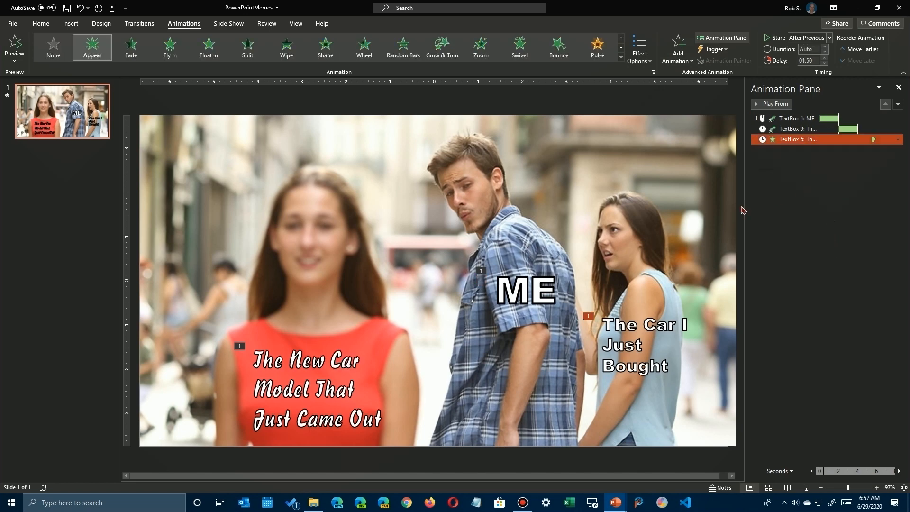
# Add a Font Color emphasis animation to the ME caption in addition to its entrance effect.
pyautogui.click(512, 292)
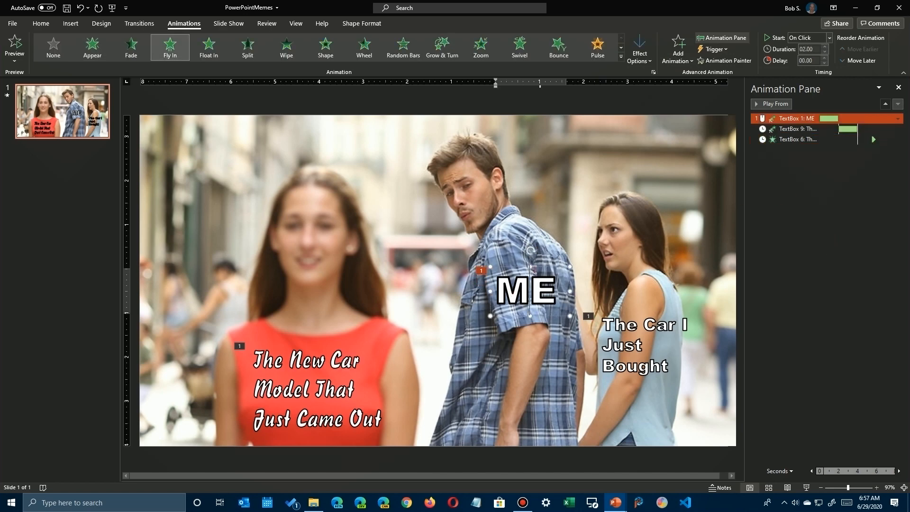
pyautogui.click(677, 45)
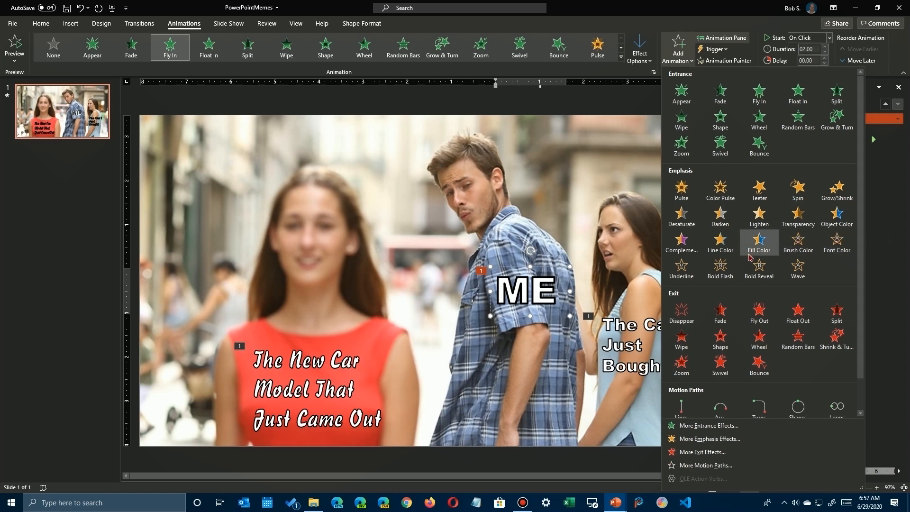
pyautogui.click(837, 241)
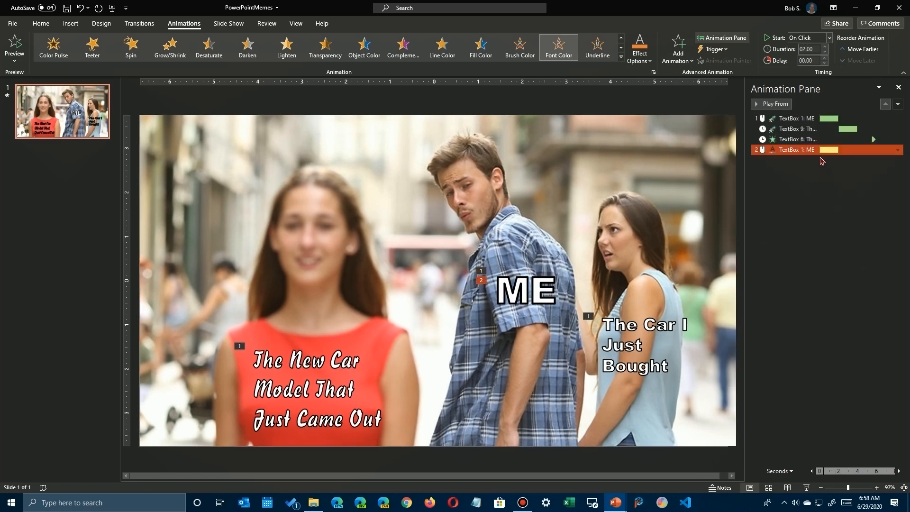
# Set the ME caption's Font Color animation to red with the solid color style, and check its timing options.
pyautogui.doubleClick(812, 150)
pyautogui.click(611, 190)
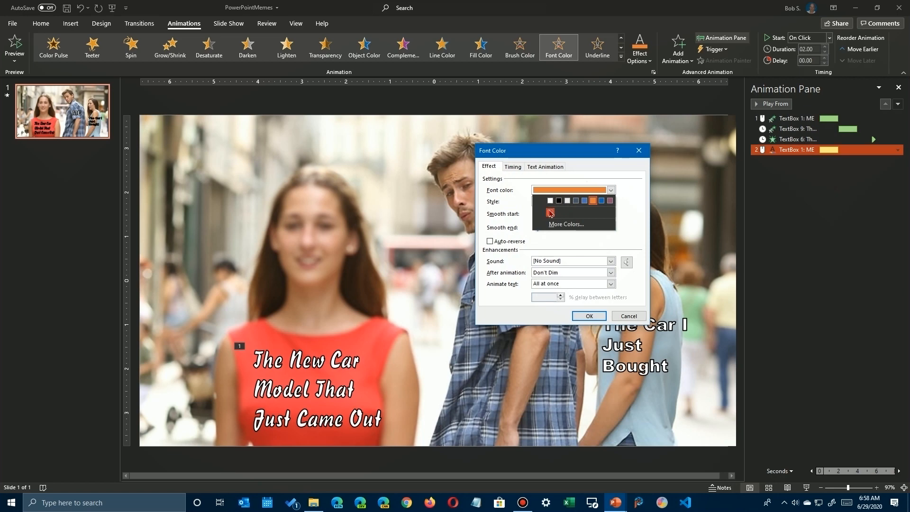
pyautogui.click(549, 211)
pyautogui.click(611, 204)
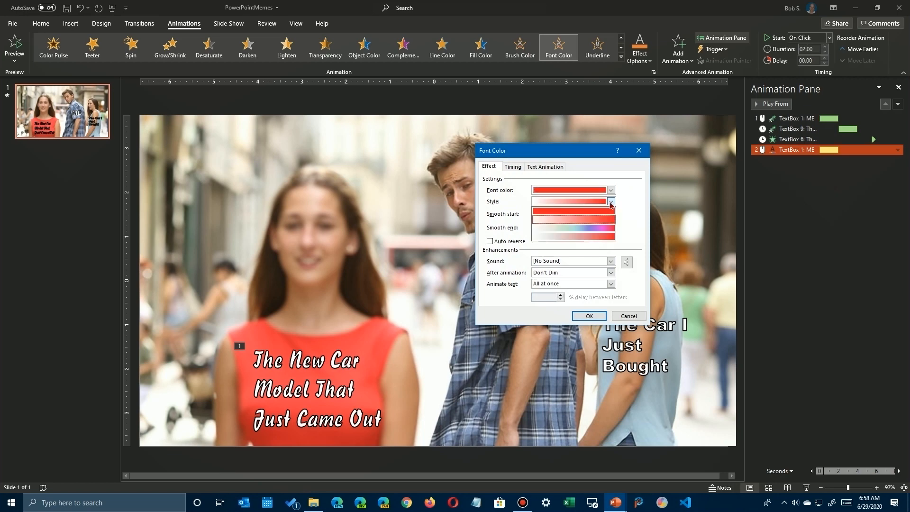
pyautogui.click(576, 213)
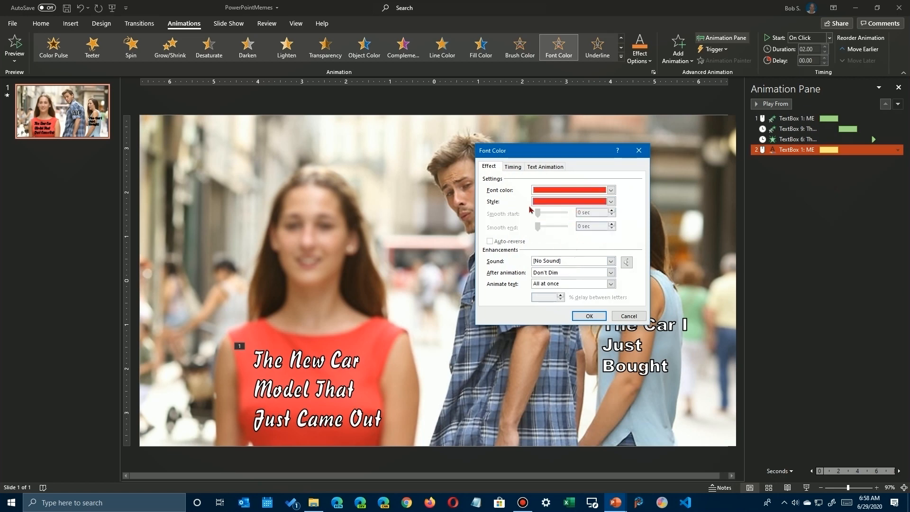
pyautogui.click(512, 169)
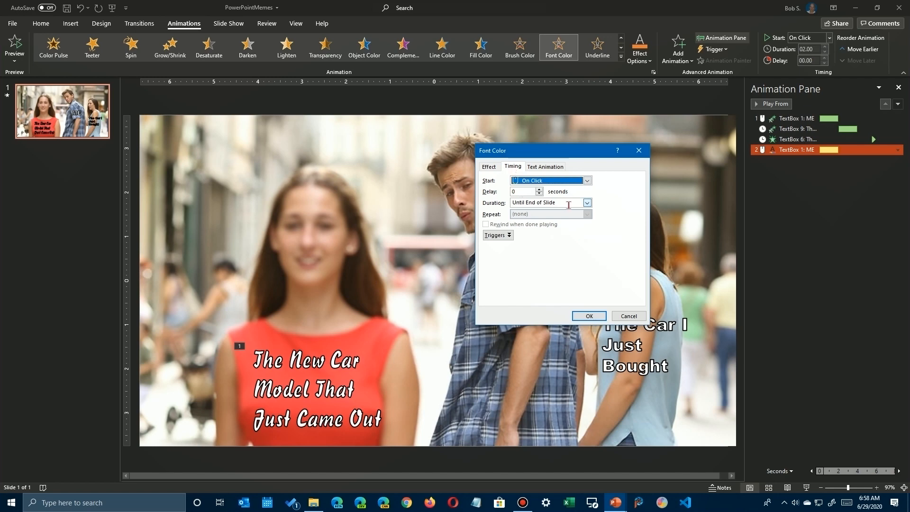
pyautogui.click(589, 315)
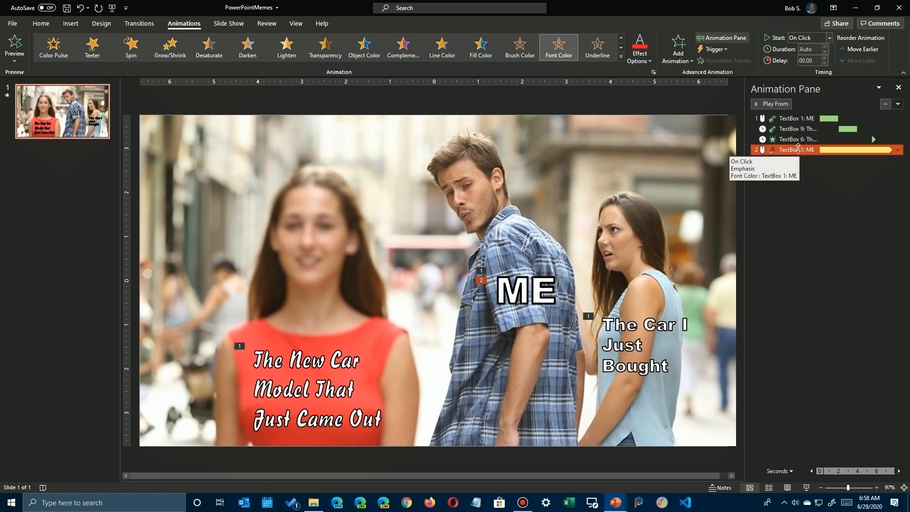
# Move the ME caption's Font Color animation ahead of "The Car I Just Bought" caption's Appear effect, and preview the sequence.
pyautogui.moveTo(797, 150); pyautogui.dragTo(796, 135)
pyautogui.click(775, 104)
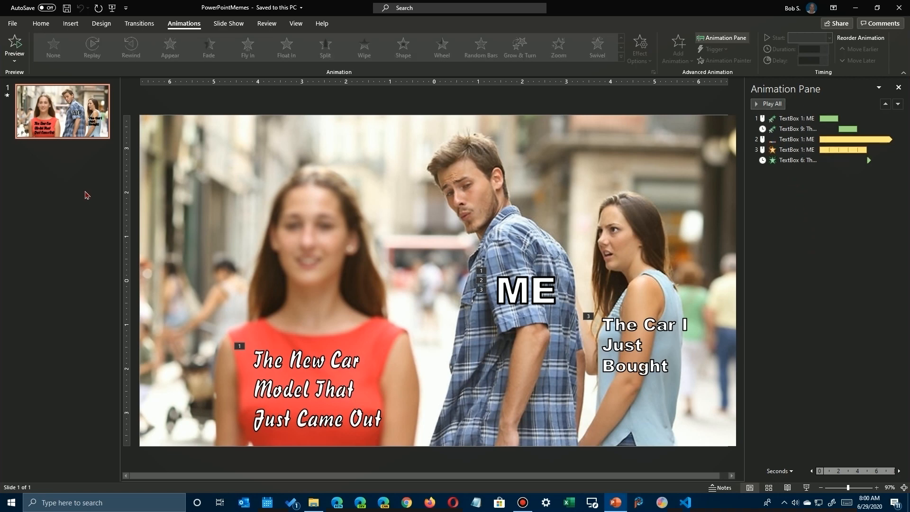
pyautogui.click(14, 45)
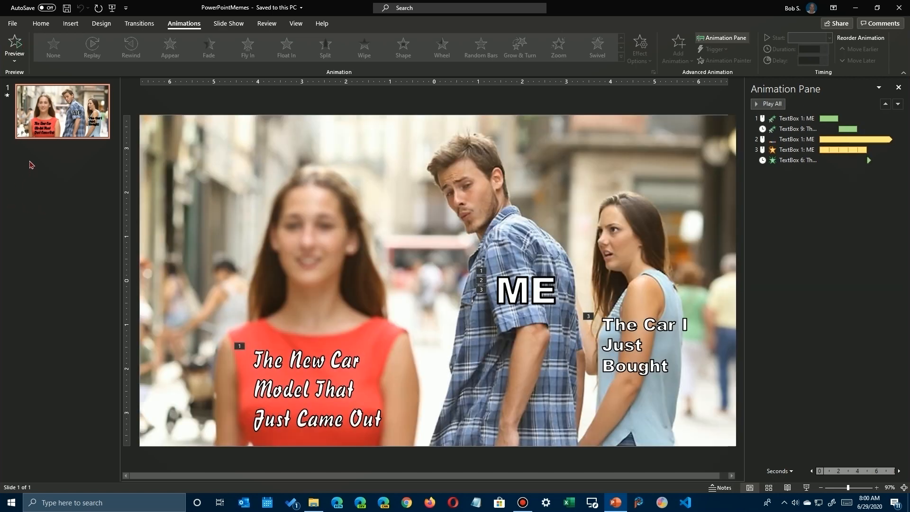
# Export the presentation as a Medium-quality animated GIF named PowerPointMemes2-FirstAnimation, with 3 seconds spent on each slide.
pyautogui.click(13, 23)
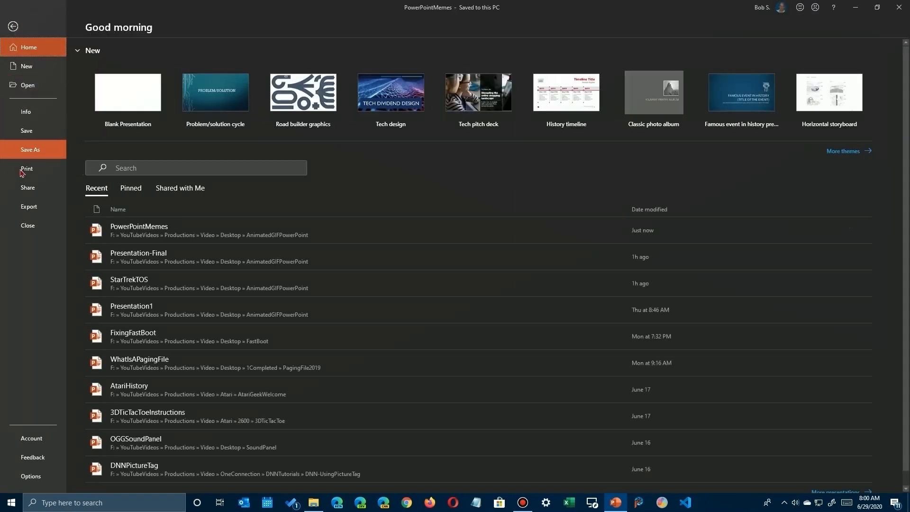
pyautogui.click(25, 210)
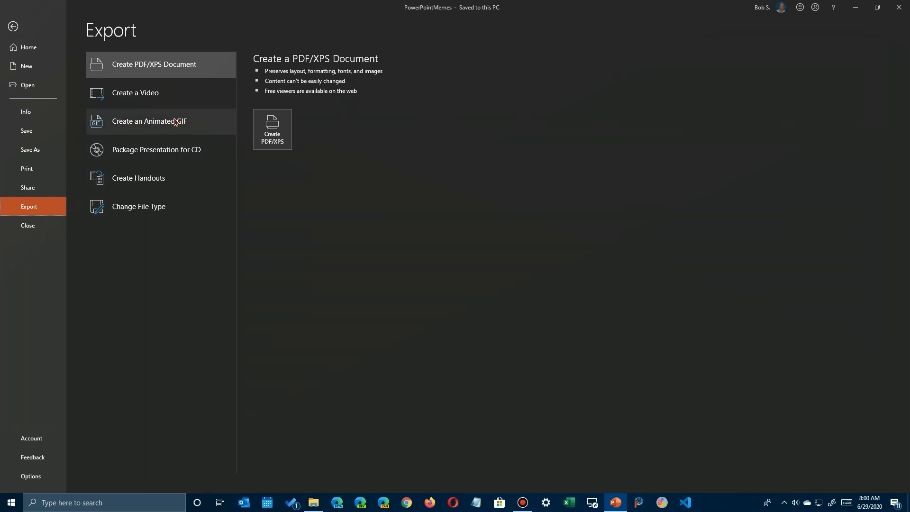
pyautogui.click(122, 127)
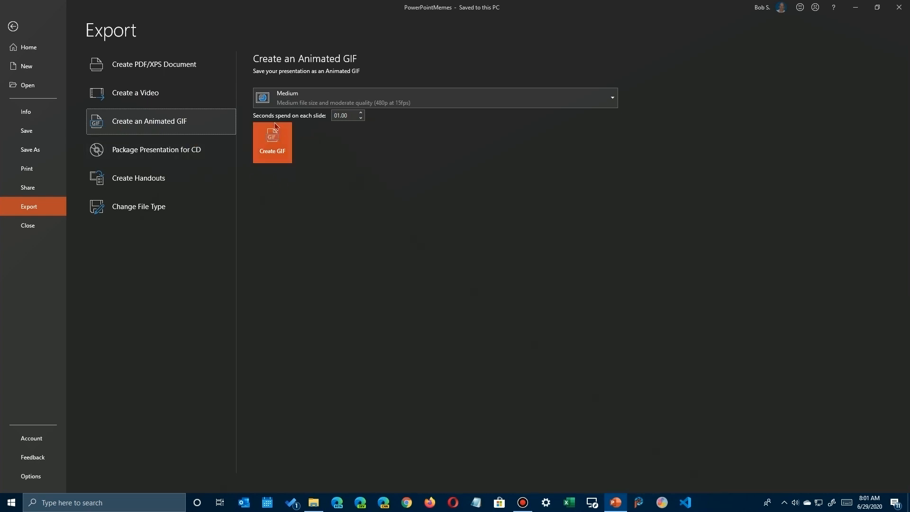
pyautogui.click(341, 116)
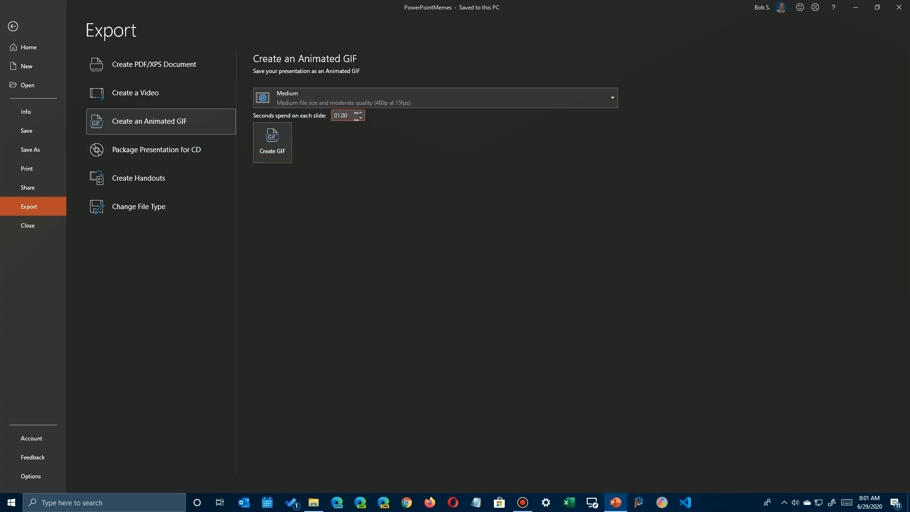
pyautogui.click(271, 142)
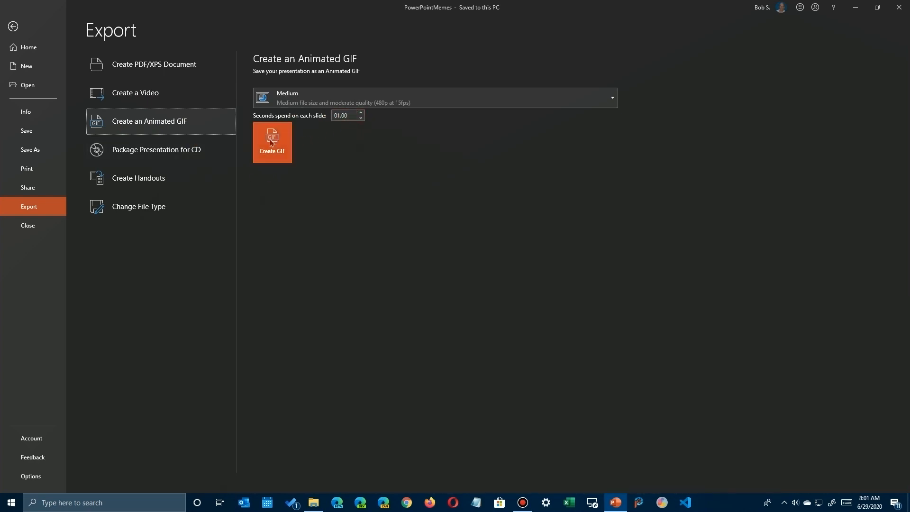
pyautogui.click(369, 98)
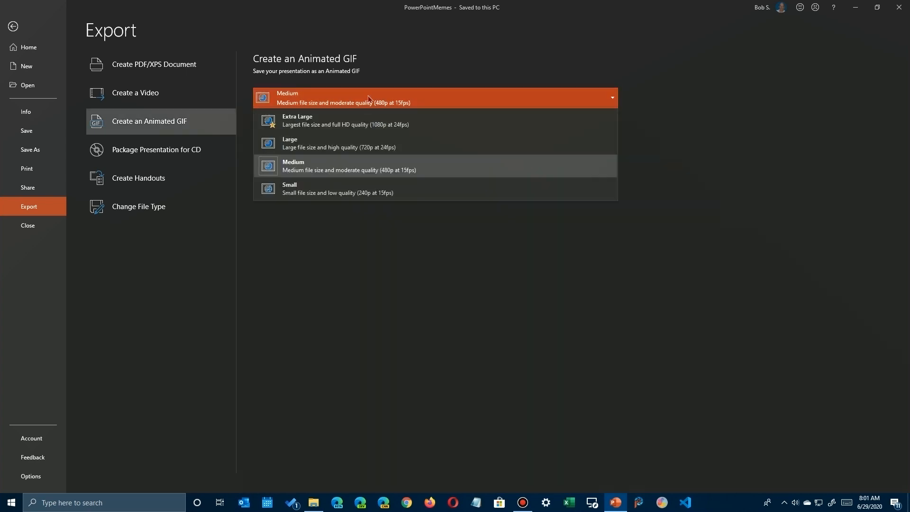
pyautogui.click(358, 172)
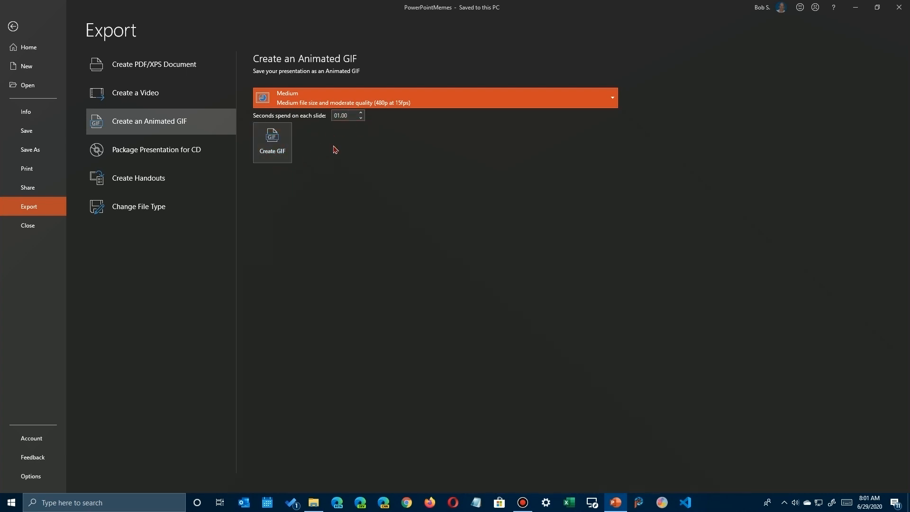
pyautogui.click(361, 114)
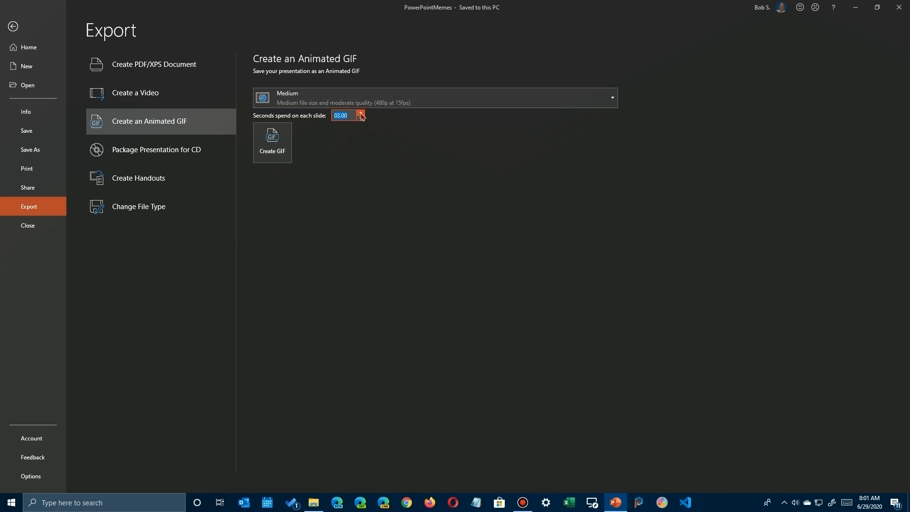
pyautogui.click(291, 151)
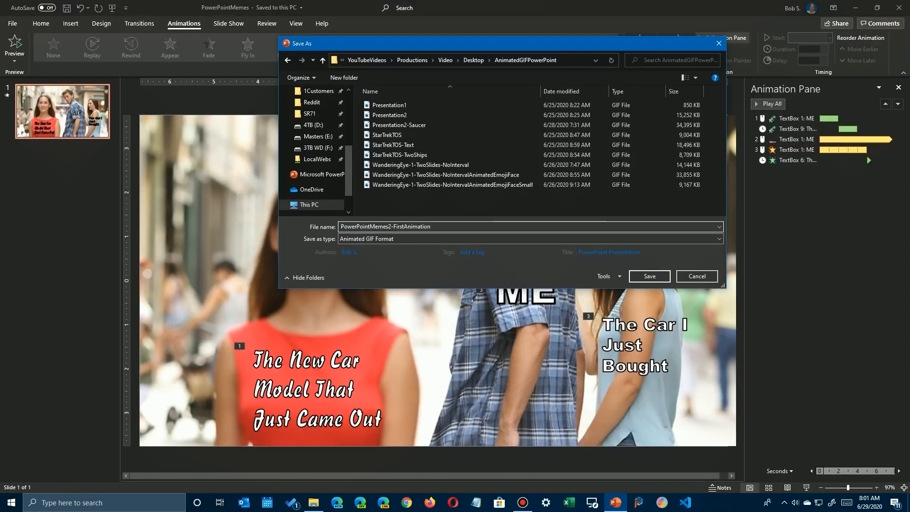
pyautogui.click(649, 275)
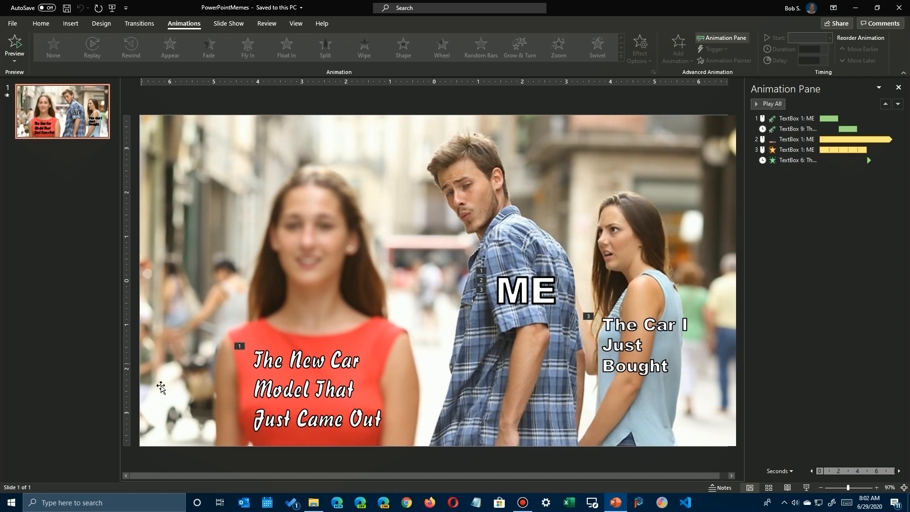
# In File Explorer, sort the AnimatedGIFPowerPoint folder by date modified and open PowerPointMemes2-FirstAnimation to view the GIF.
pyautogui.rightClick(310, 505)
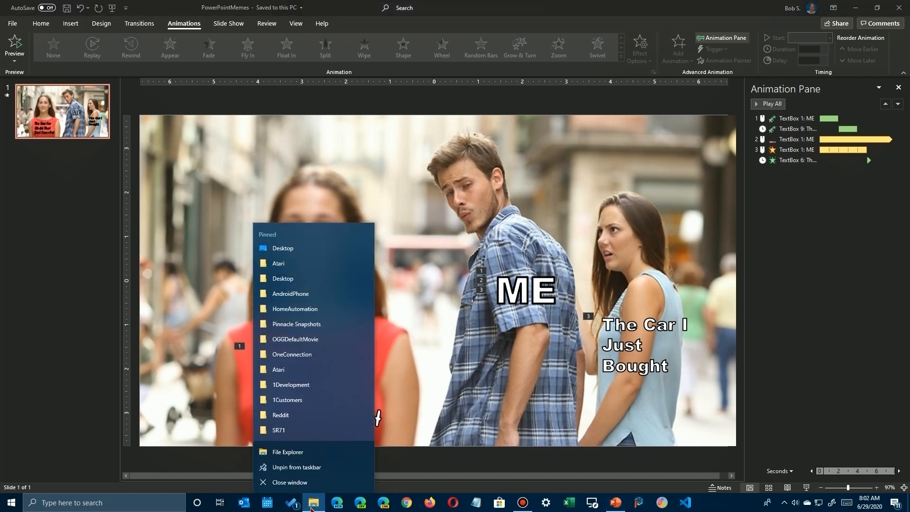
pyautogui.click(292, 282)
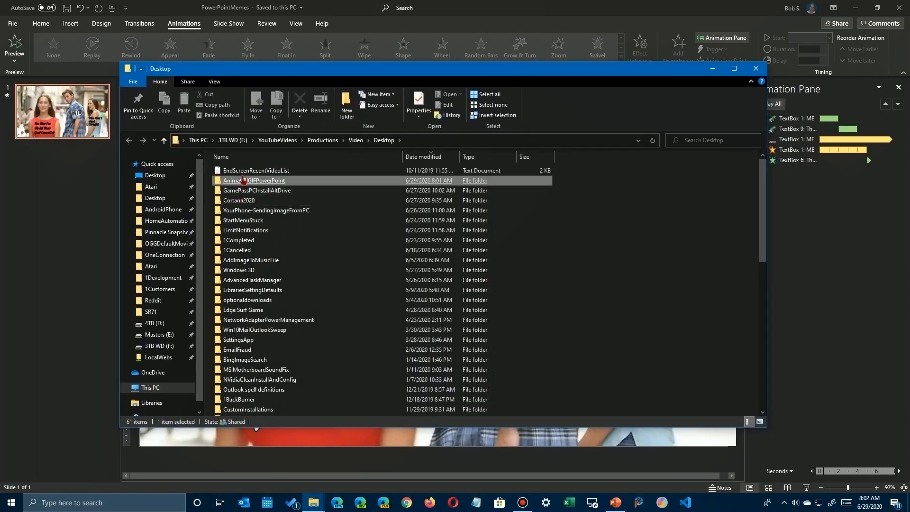
pyautogui.doubleClick(244, 180)
pyautogui.click(294, 174)
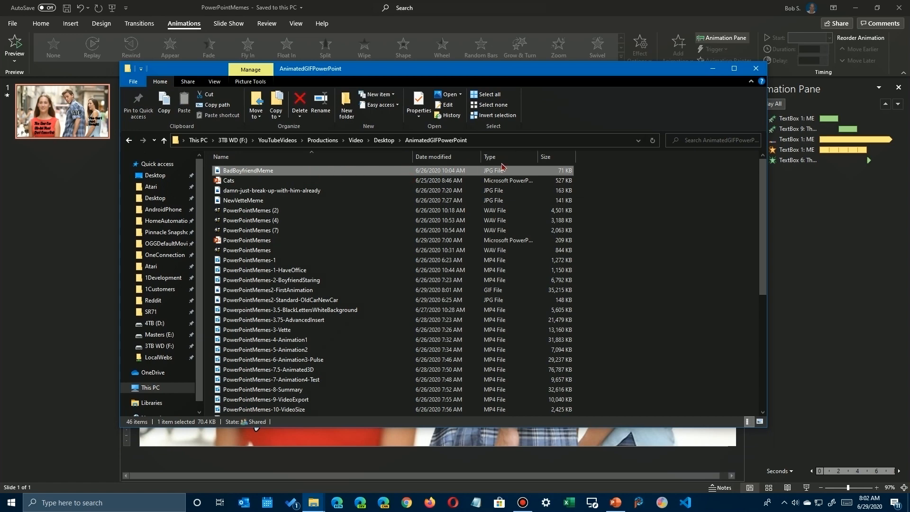
pyautogui.click(439, 156)
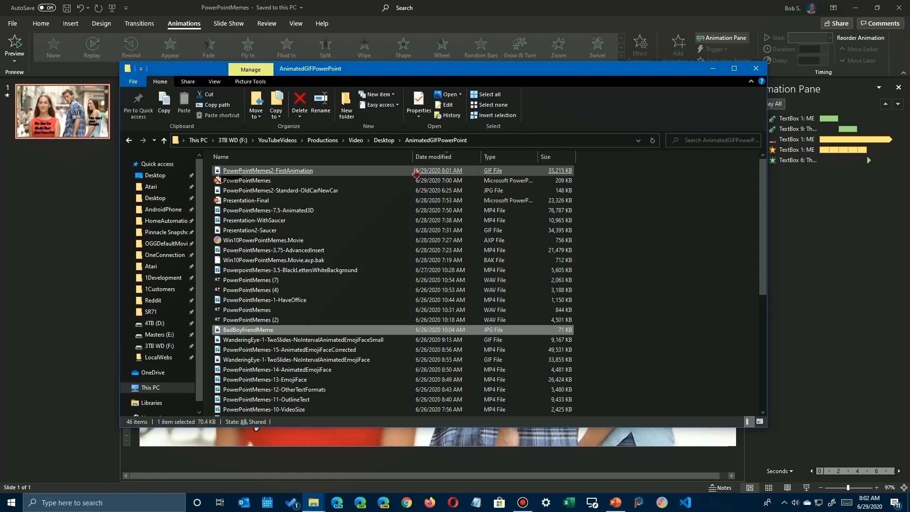
pyautogui.doubleClick(289, 172)
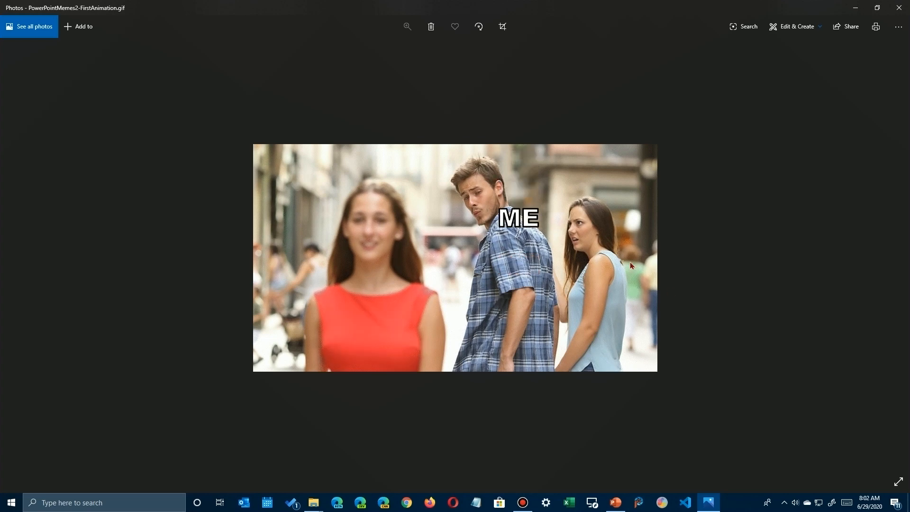
# Close the GIF and re-export the presentation as a Medium-quality animated GIF with more seconds per slide, replacing PowerPointMemes2-FirstAnimation.
pyautogui.click(898, 7)
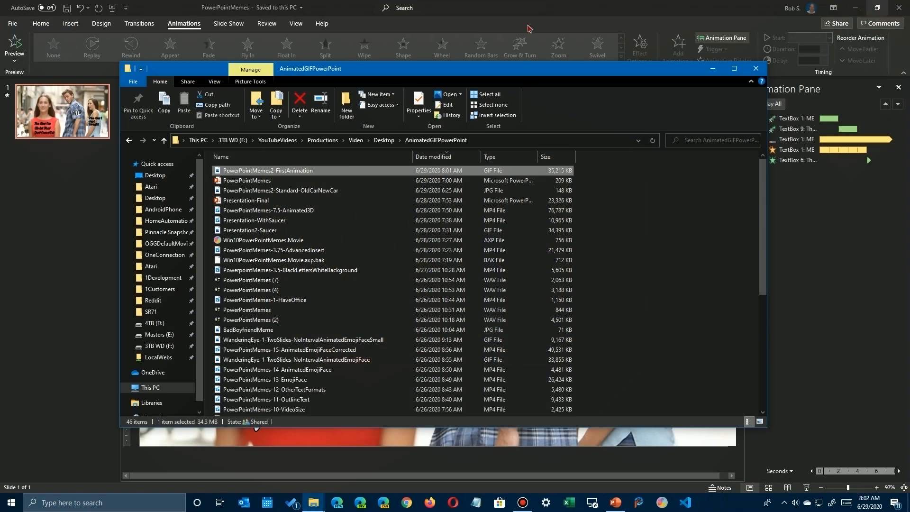
pyautogui.click(530, 8)
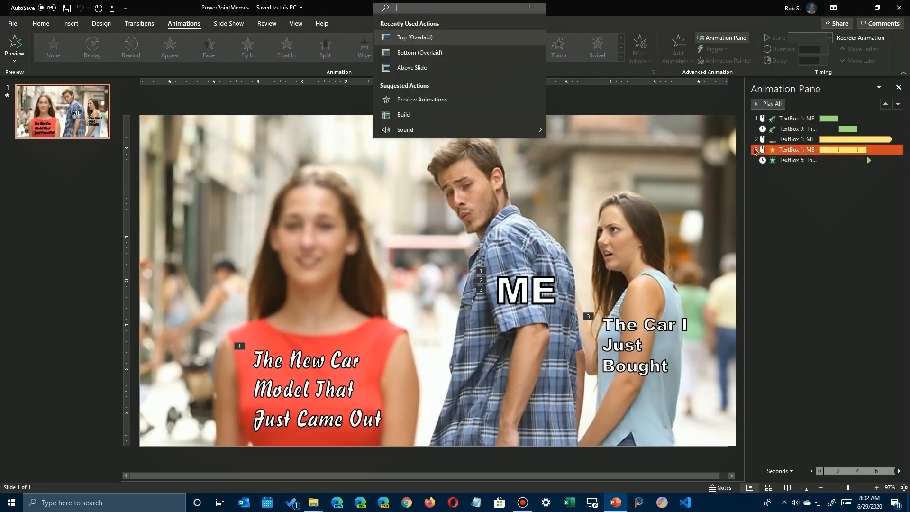
pyautogui.click(640, 321)
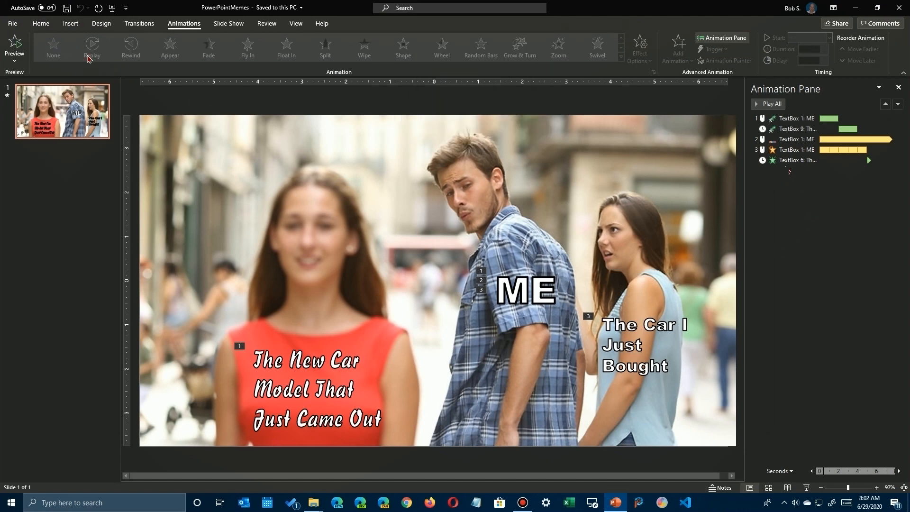
pyautogui.click(11, 25)
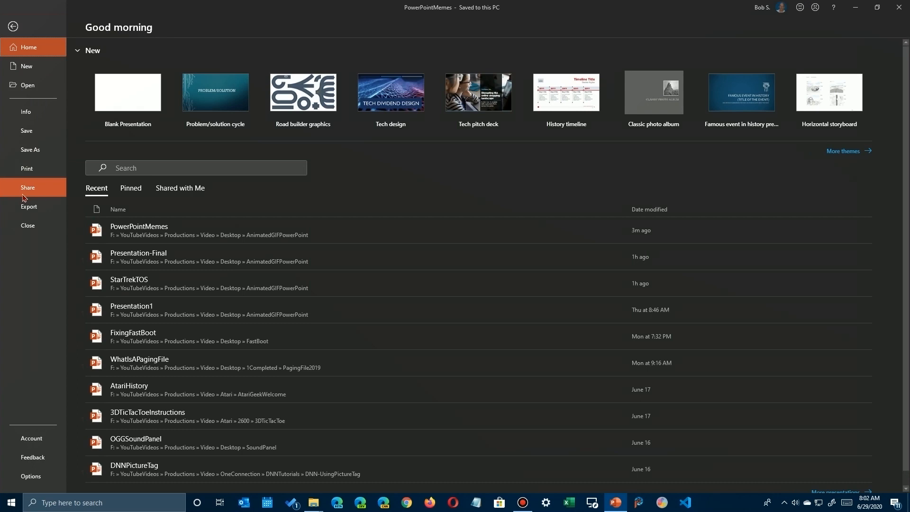
pyautogui.click(25, 206)
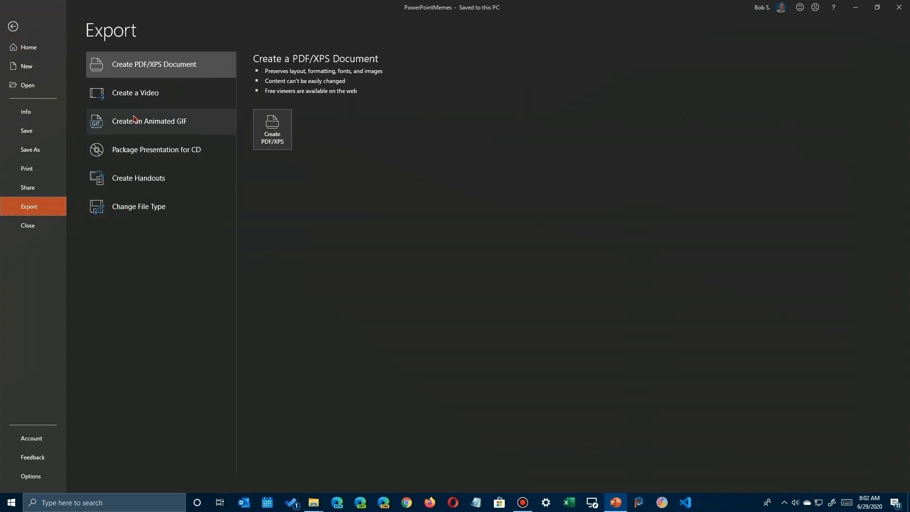
pyautogui.click(135, 121)
pyautogui.click(360, 114)
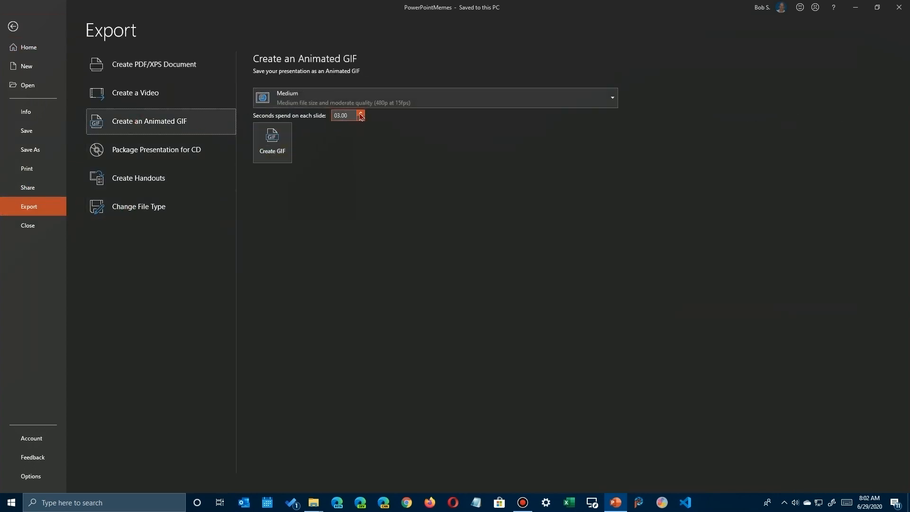
pyautogui.click(275, 155)
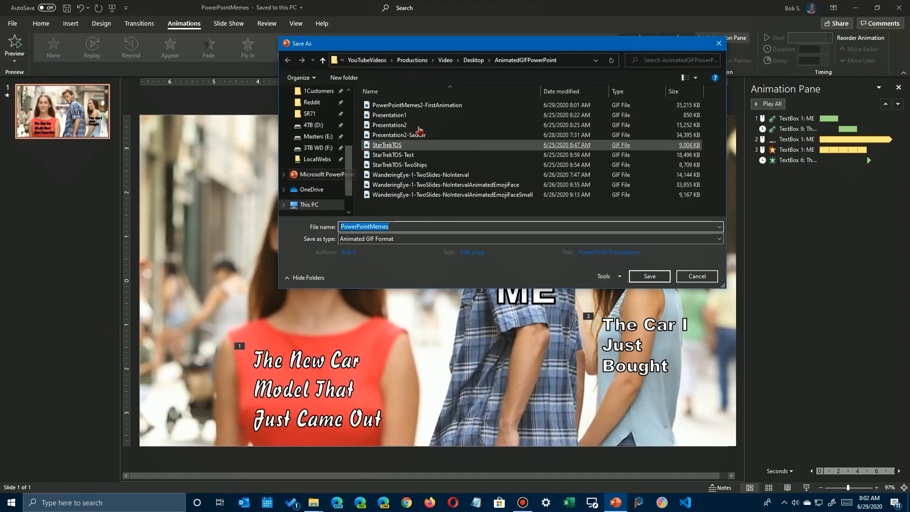
pyautogui.doubleClick(429, 110)
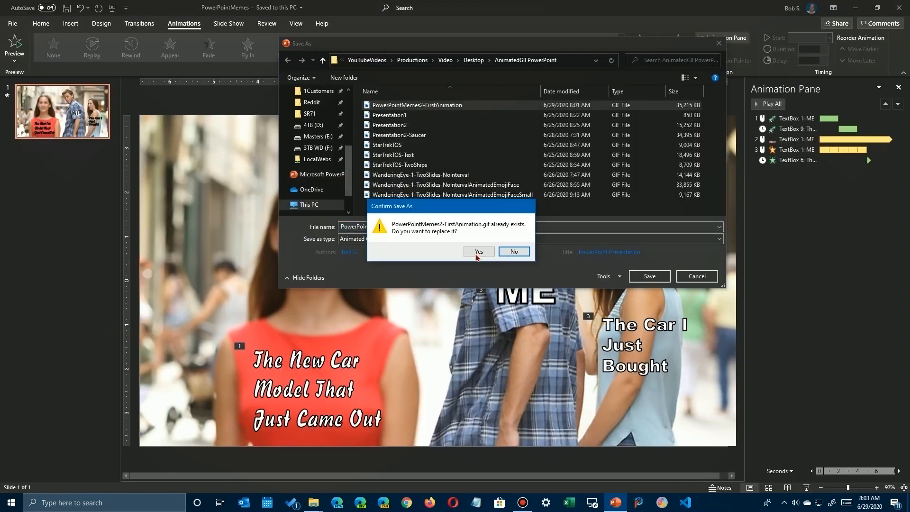
pyautogui.click(477, 251)
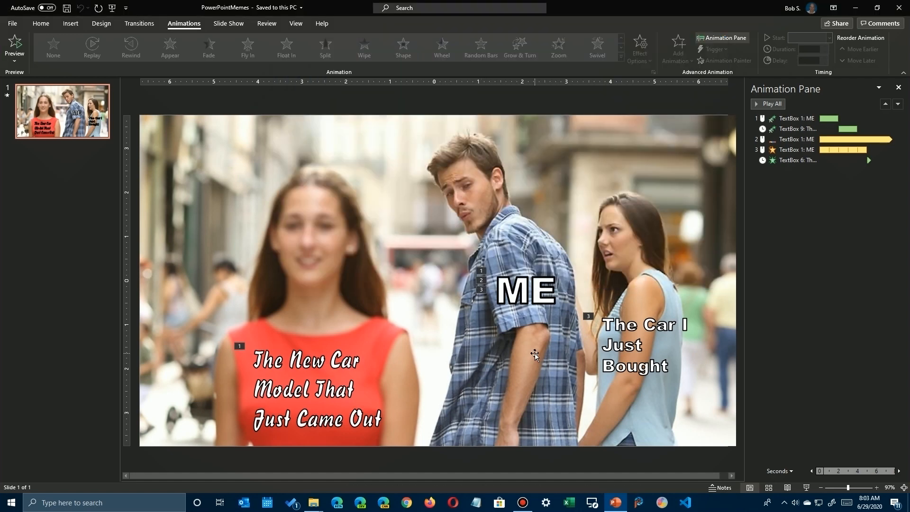
# Switch to the AnimatedGIFPowerPoint folder in File Explorer and view the re-exported PowerPointMemes2-FirstAnimation GIF.
pyautogui.moveTo(312, 505)
pyautogui.click(344, 460)
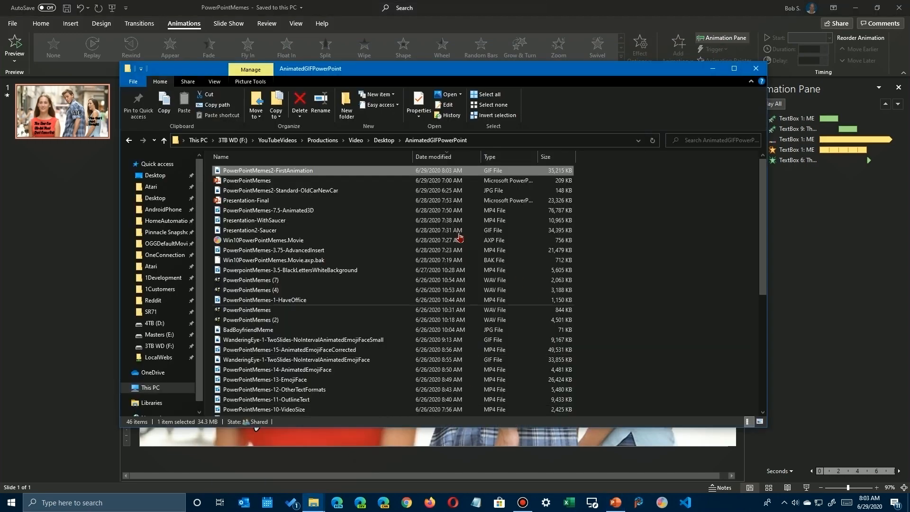
pyautogui.doubleClick(296, 172)
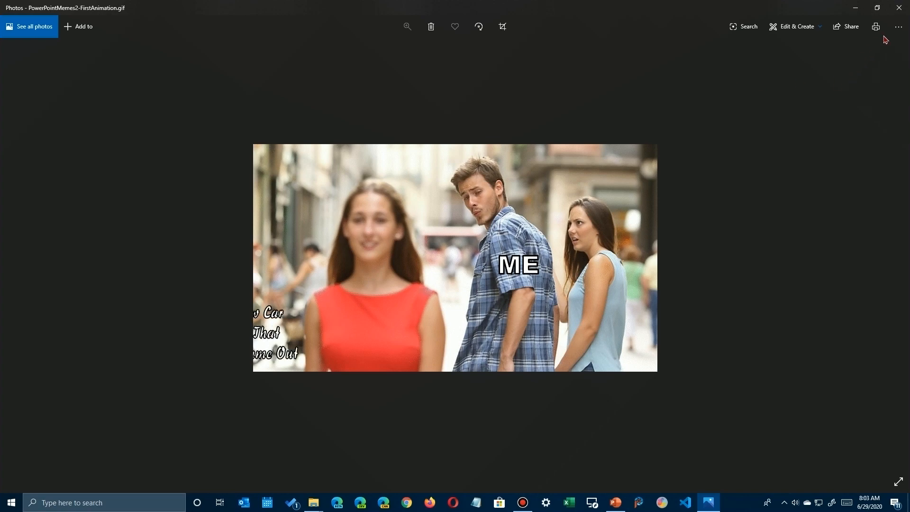
pyautogui.click(898, 8)
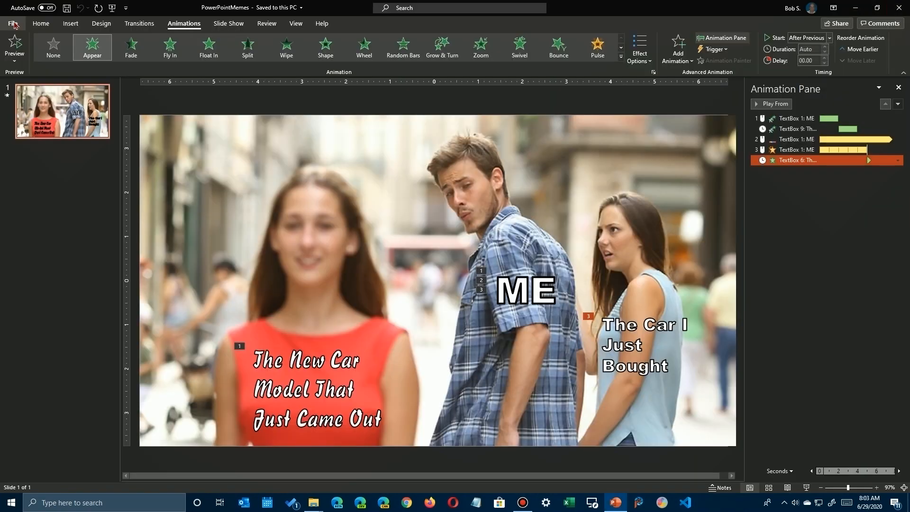
# Export the presentation again as a Medium-quality animated GIF with 10 seconds spent on each slide, overwriting PowerPointMemes2-FirstAnimation.
pyautogui.click(12, 26)
pyautogui.click(28, 206)
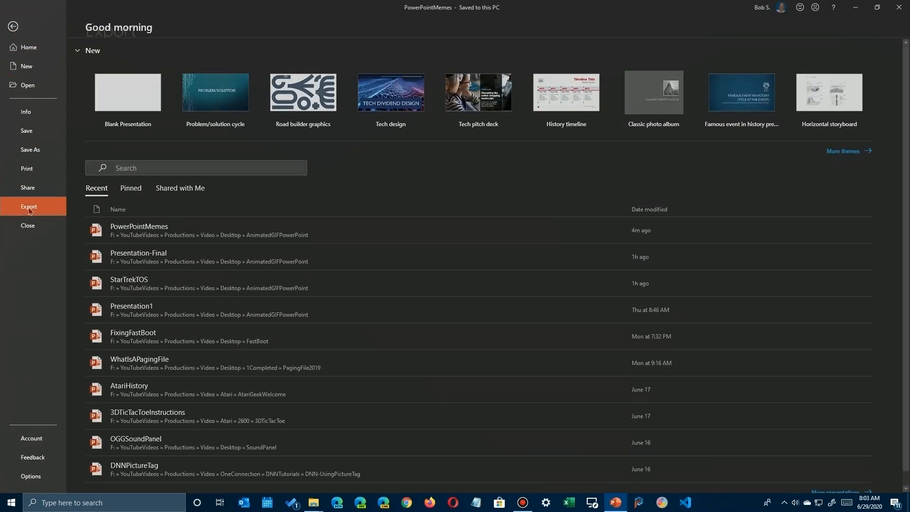
pyautogui.click(159, 125)
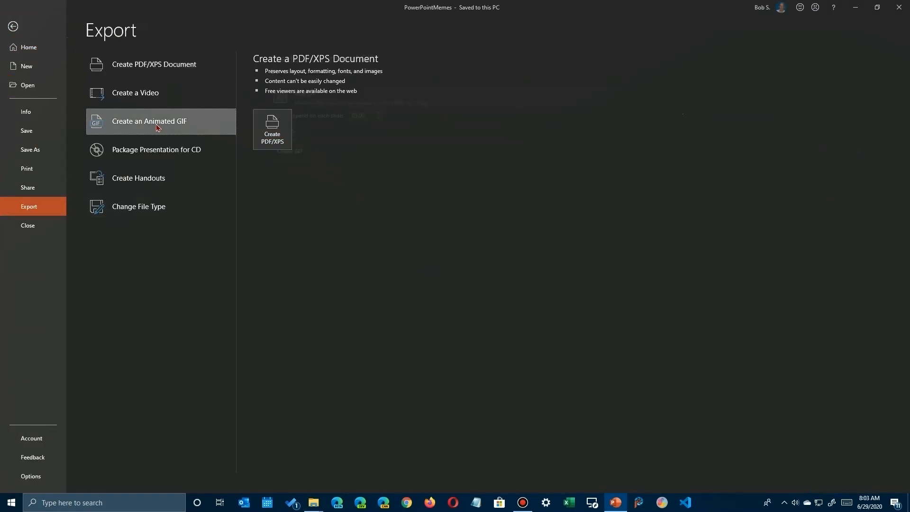
pyautogui.click(361, 113)
pyautogui.click(360, 113)
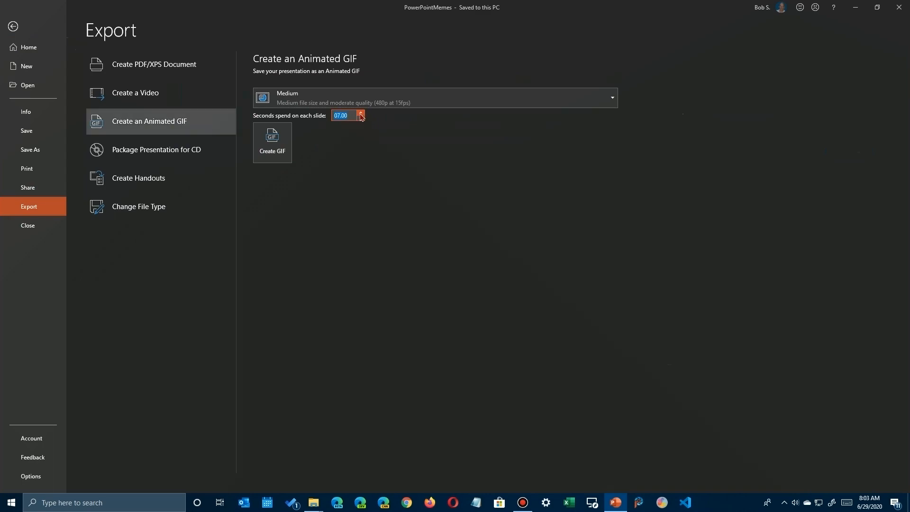
pyautogui.click(289, 144)
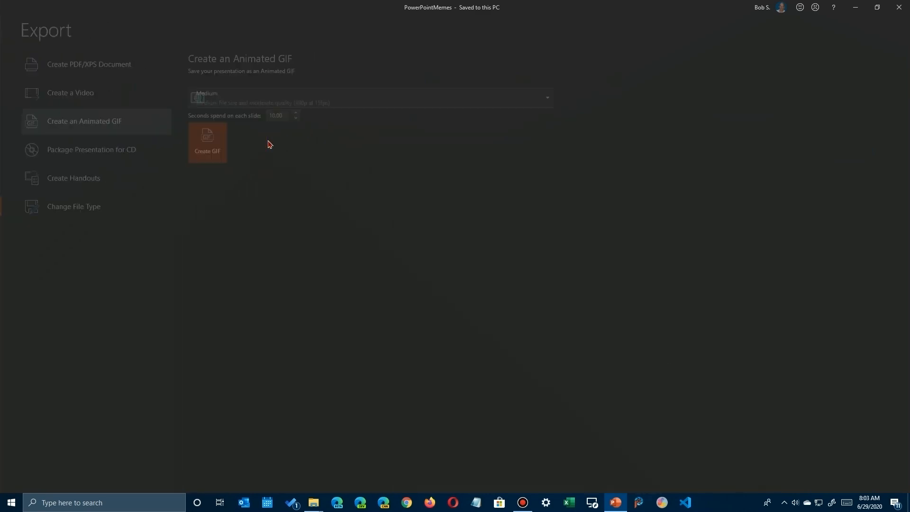
pyautogui.click(424, 106)
pyautogui.press('Return')
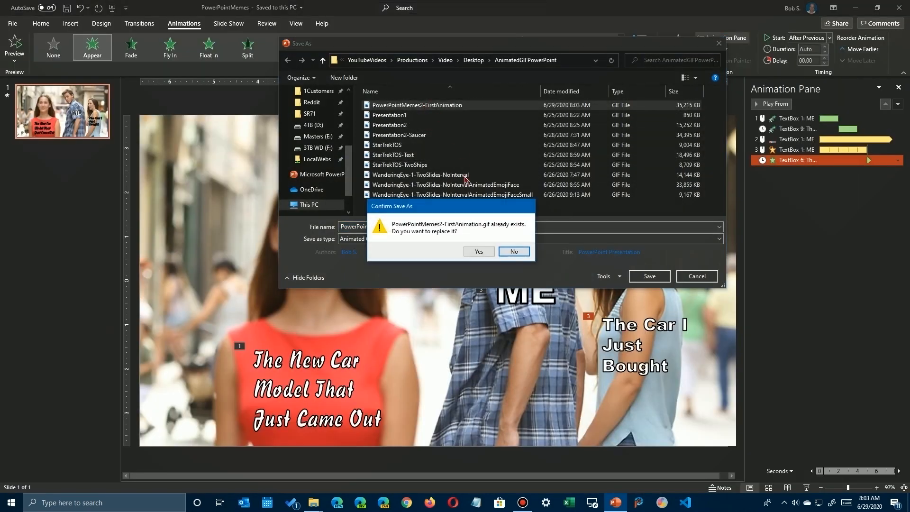
pyautogui.click(476, 252)
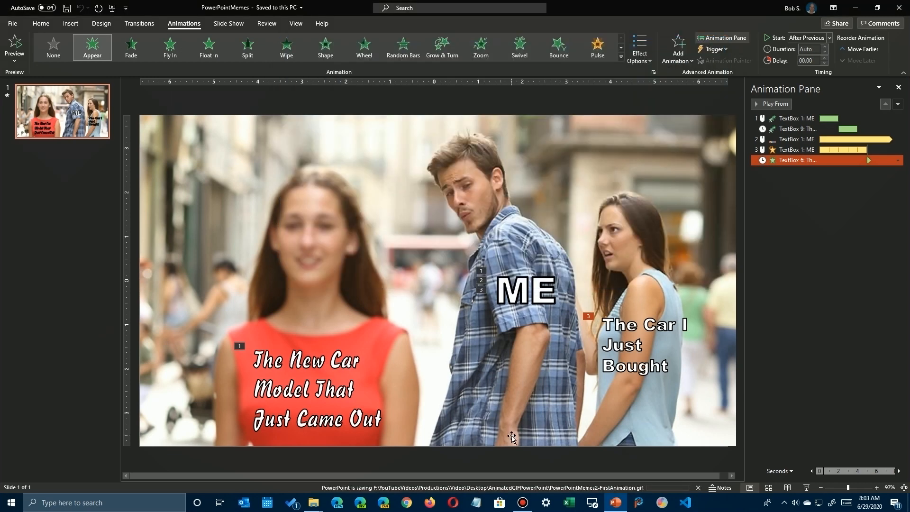
# Open the 10-second PowerPointMemes2-FirstAnimation GIF from File Explorer to check its full animation, and return to PowerPoint.
pyautogui.moveTo(314, 505)
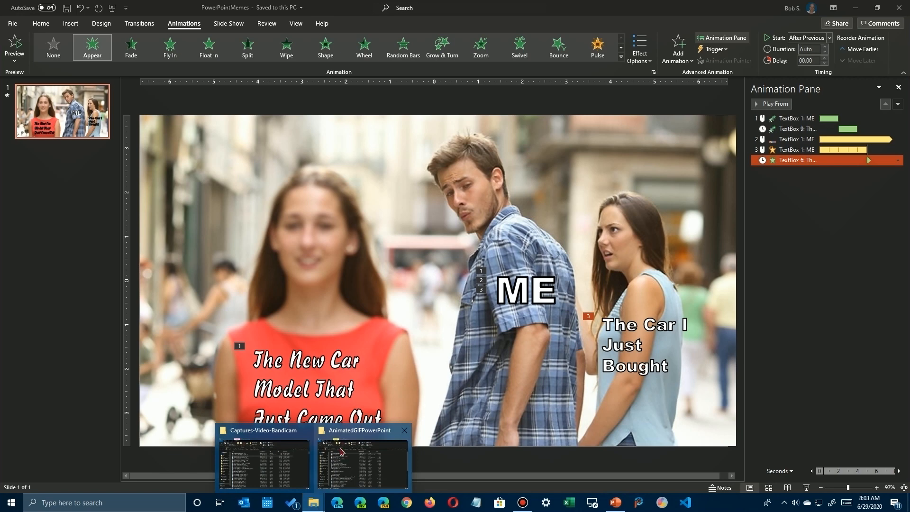
pyautogui.click(346, 448)
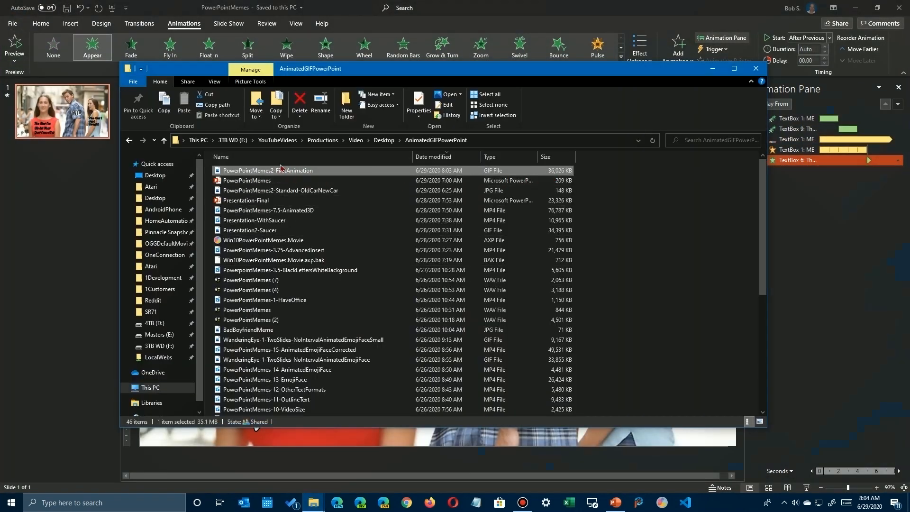
pyautogui.doubleClick(280, 172)
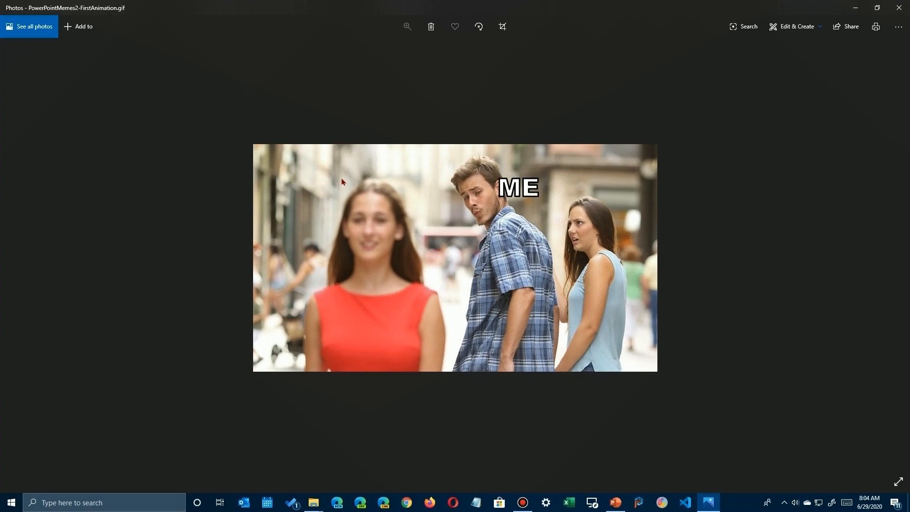
pyautogui.click(899, 8)
pyautogui.click(823, 238)
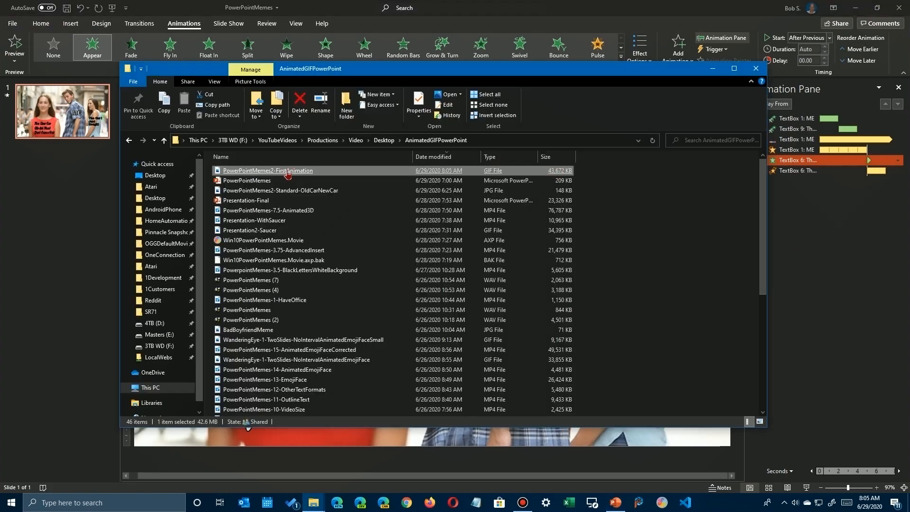
# View the updated PowerPointMemes2-FirstAnimation GIF, and select the last effect of "The Car I Just Bought" caption in PowerPoint.
pyautogui.click(288, 173)
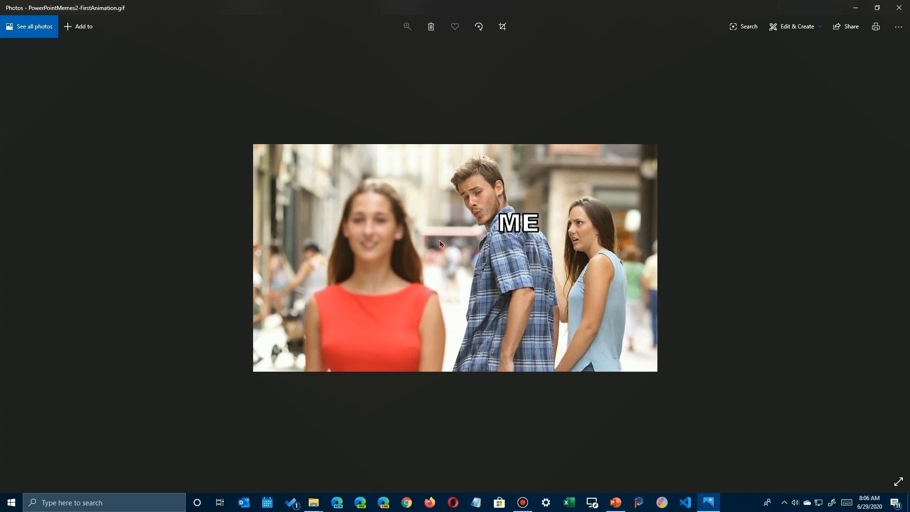
pyautogui.click(899, 8)
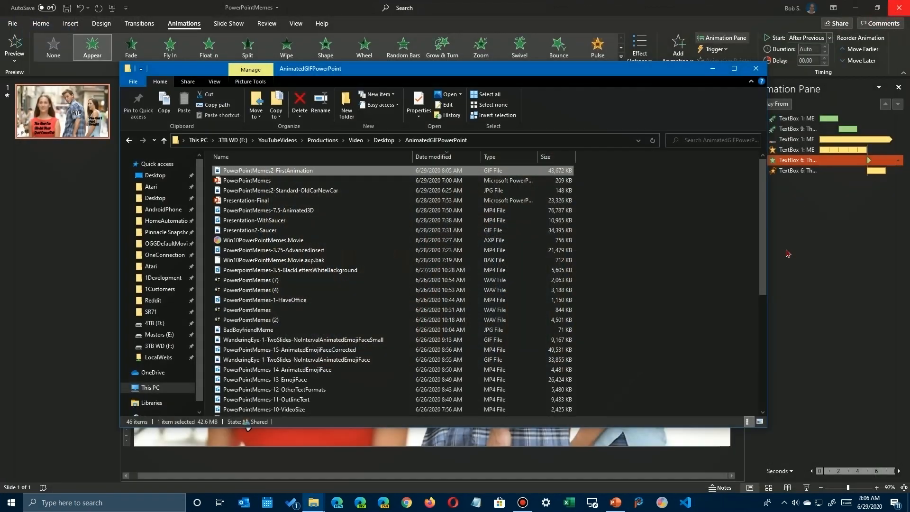
pyautogui.click(809, 216)
pyautogui.keyDown('shift'); pyautogui.click(792, 170); pyautogui.keyUp('shift')
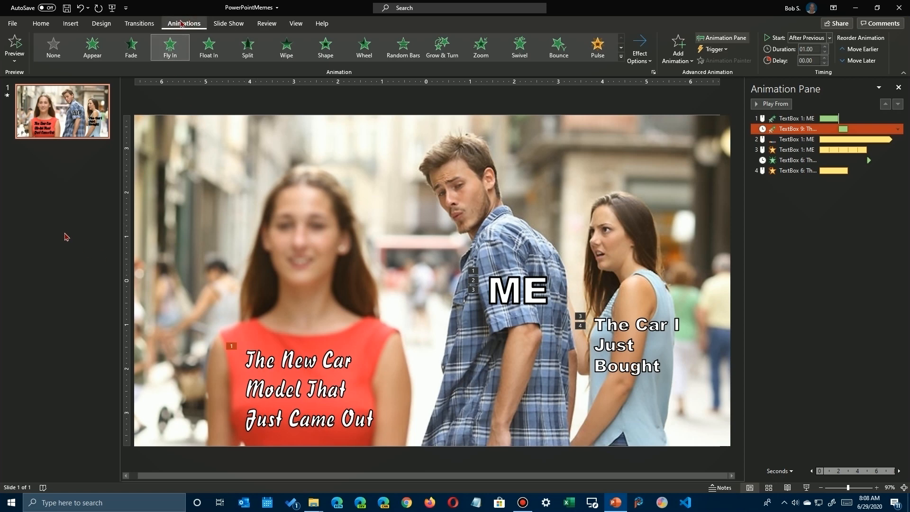
# Draw a heart shape about 4.04" wide and 2.56" high over the face of the woman in red.
pyautogui.click(75, 26)
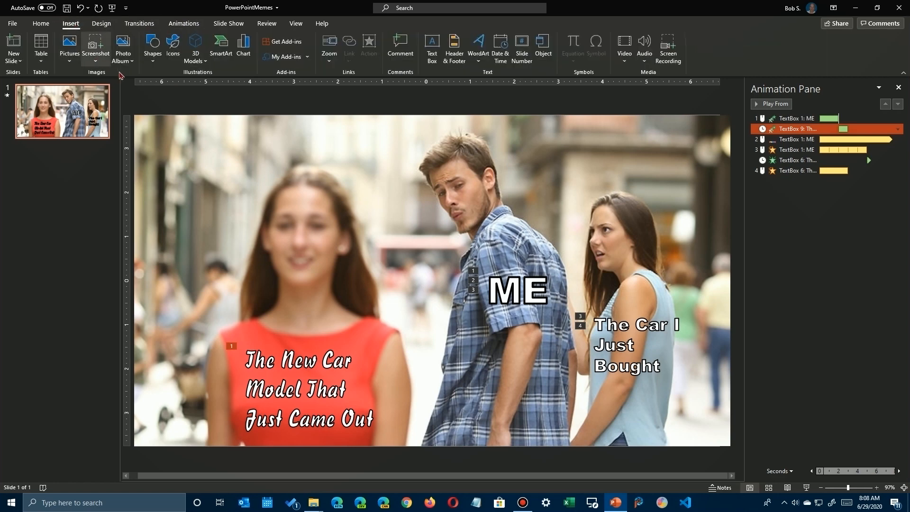
pyautogui.click(153, 53)
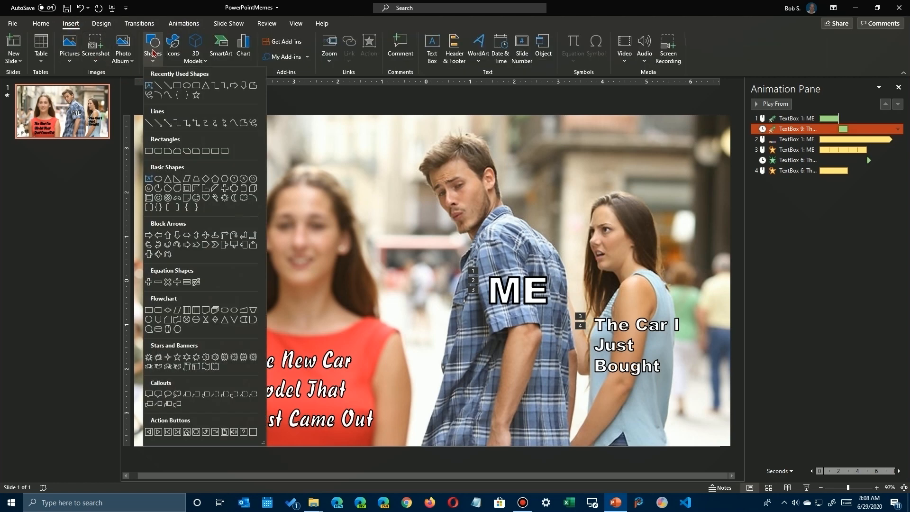
pyautogui.click(205, 201)
pyautogui.moveTo(241, 219)
pyautogui.mouseDown()
pyautogui.moveTo(386, 334)
pyautogui.moveTo(418, 332)
pyautogui.mouseUp()
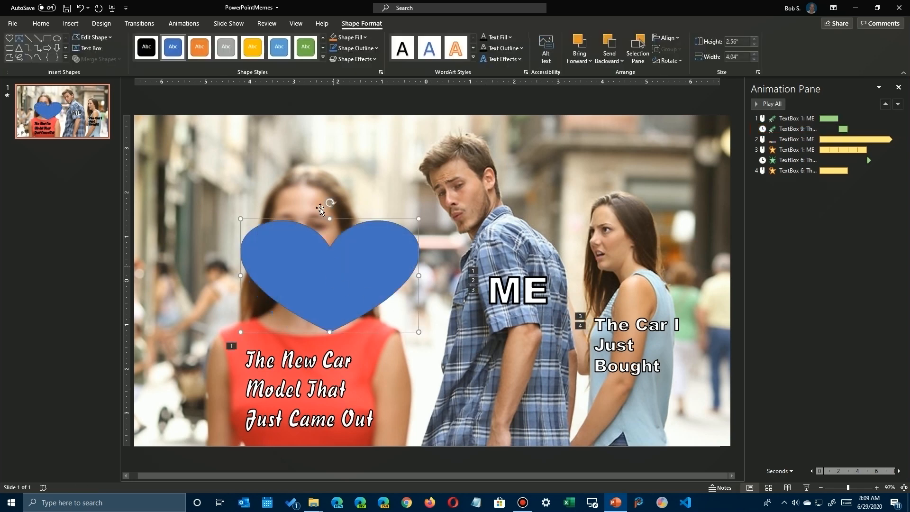
# Try the green and gold shape styles on the heart, and delete the heart from the slide.
pyautogui.click(304, 56)
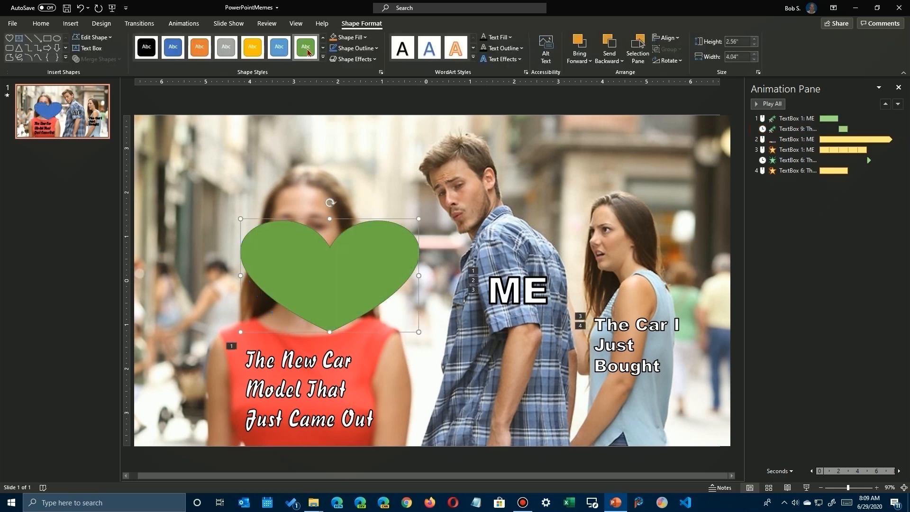
pyautogui.click(254, 52)
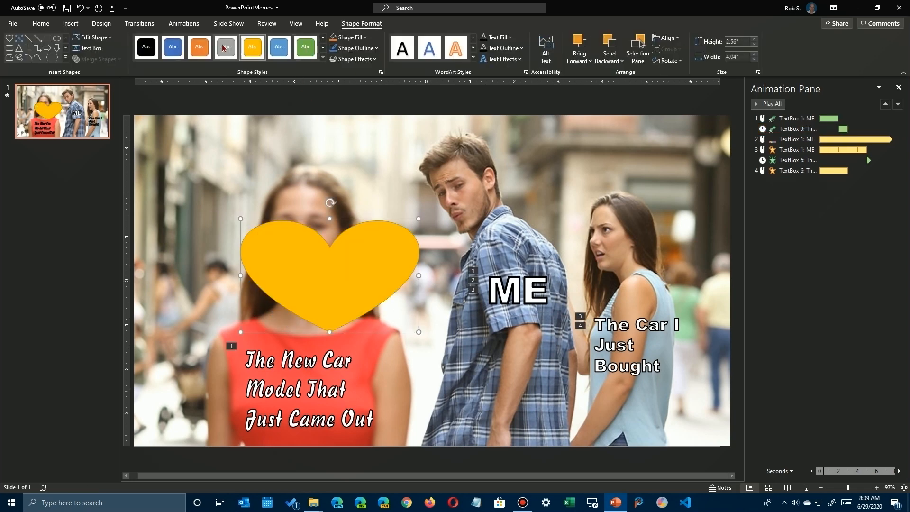
pyautogui.click(323, 57)
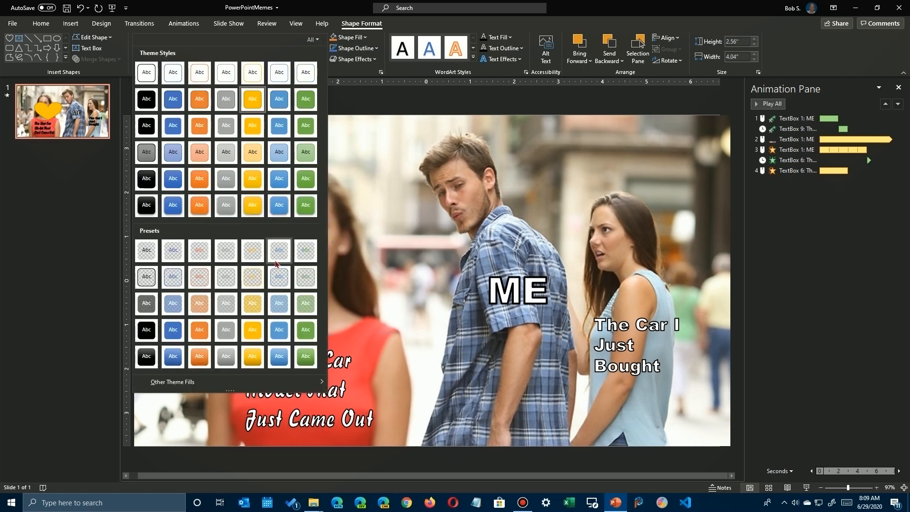
pyautogui.click(378, 247)
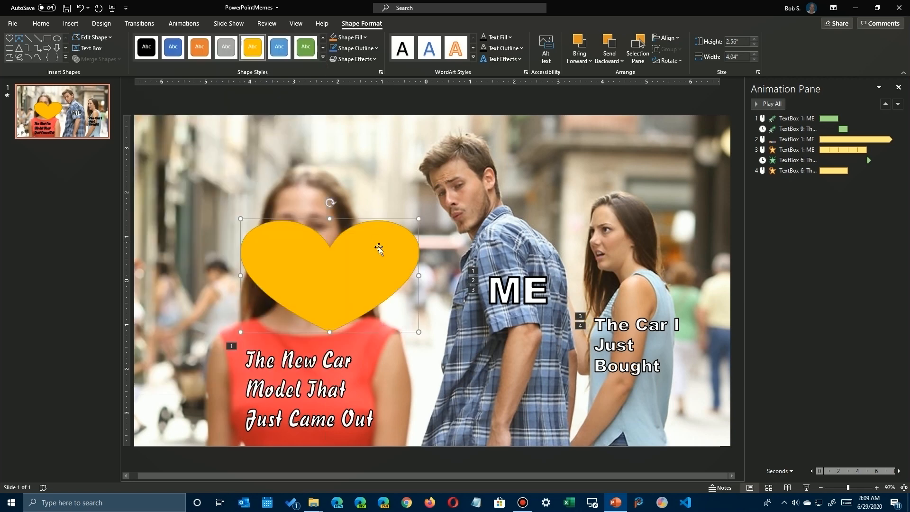
pyautogui.press('Delete')
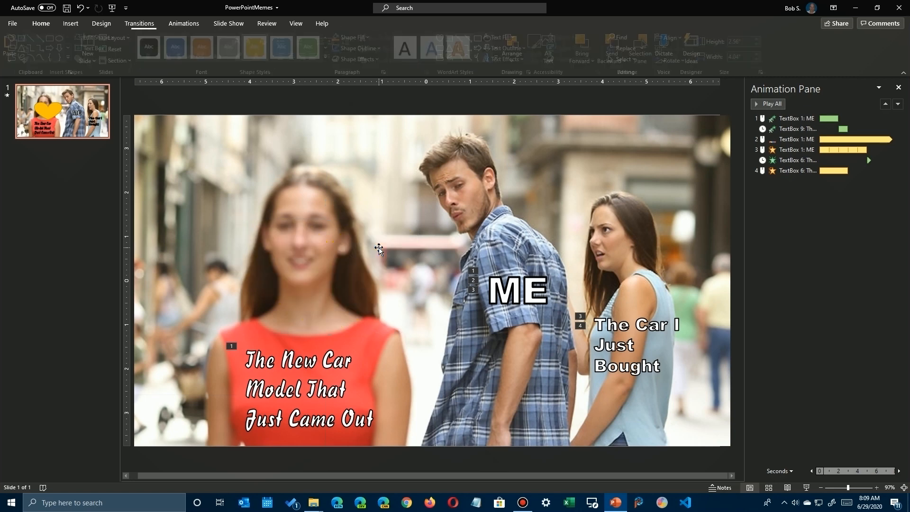
# Try the outlined needle-and-thread icon on the slide near the man's head, and delete it.
pyautogui.click(70, 24)
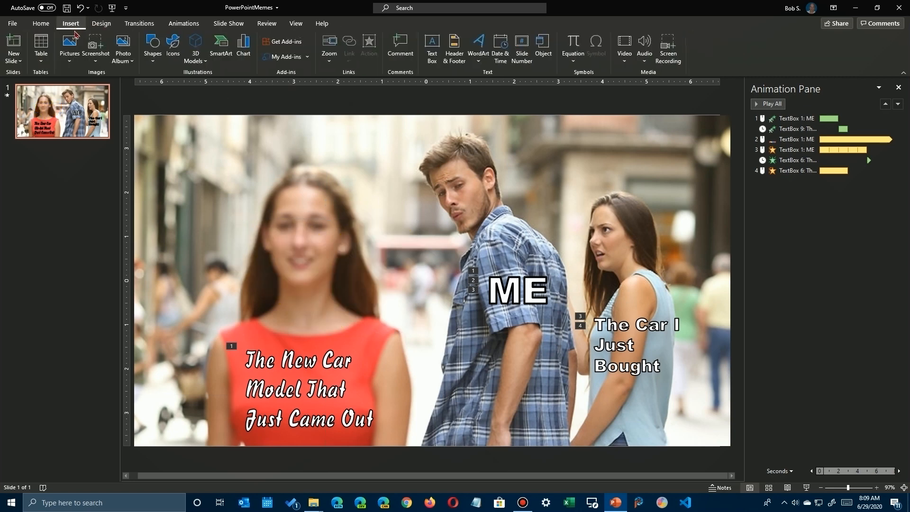
pyautogui.click(173, 44)
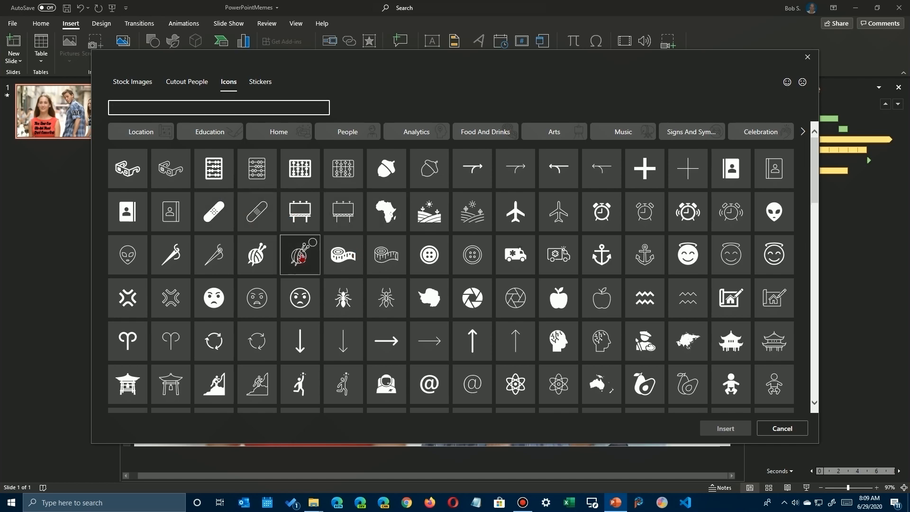
pyautogui.click(216, 251)
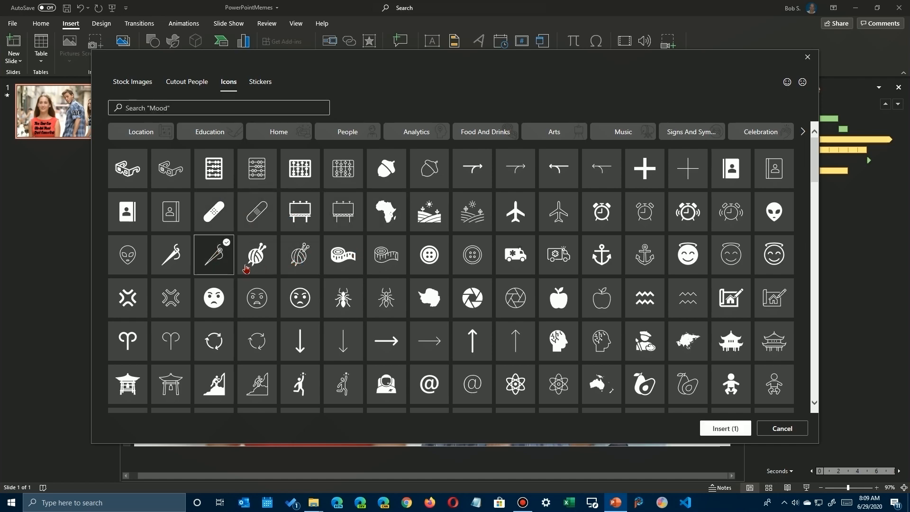
pyautogui.click(722, 429)
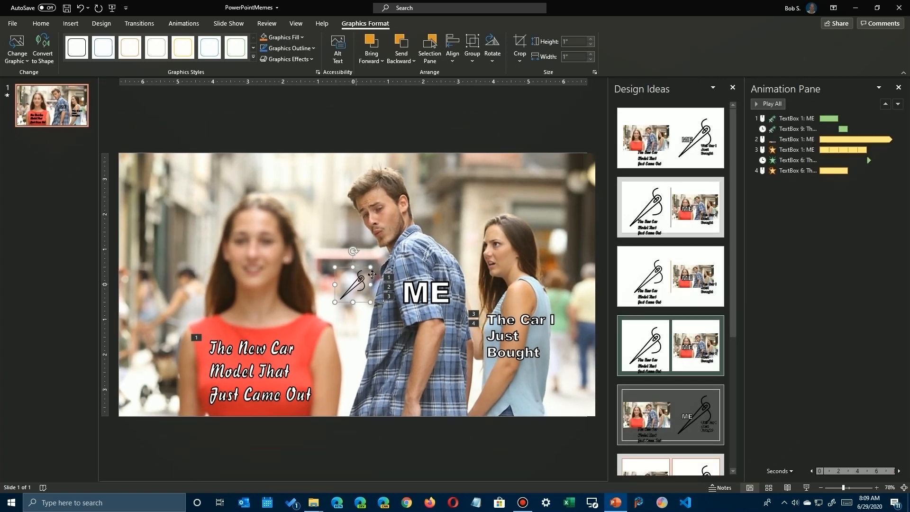
pyautogui.moveTo(372, 274); pyautogui.dragTo(426, 209)
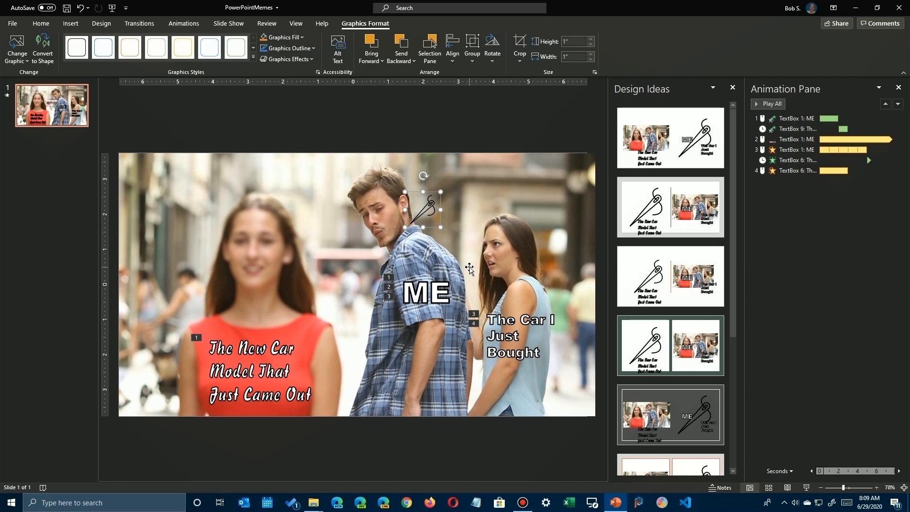
pyautogui.press('Delete')
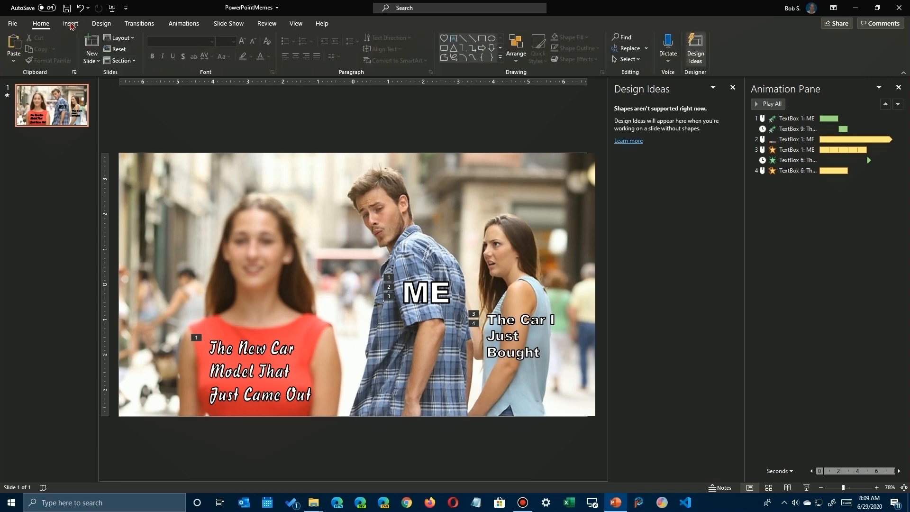
# Try a SmartArt list graphic with three text blocks on the slide, and delete it.
pyautogui.click(70, 25)
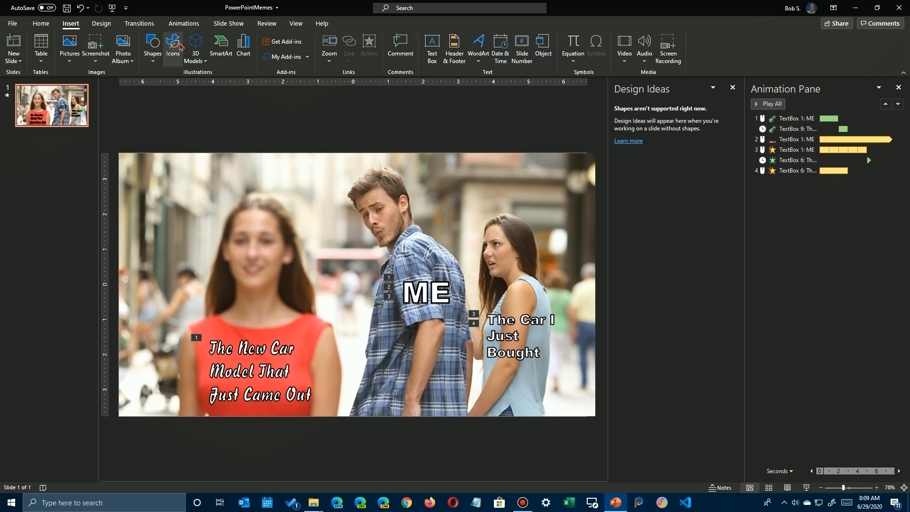
pyautogui.click(222, 45)
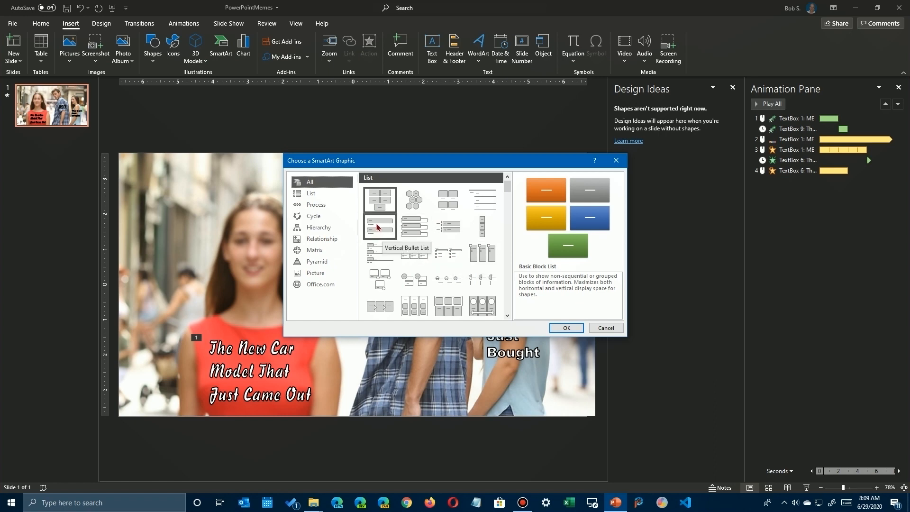
pyautogui.click(381, 308)
pyautogui.click(565, 328)
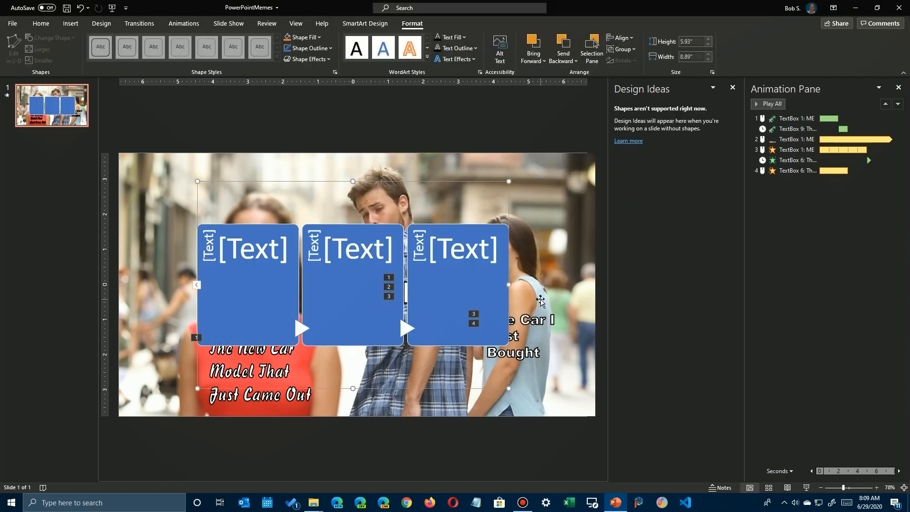
pyautogui.press('Delete')
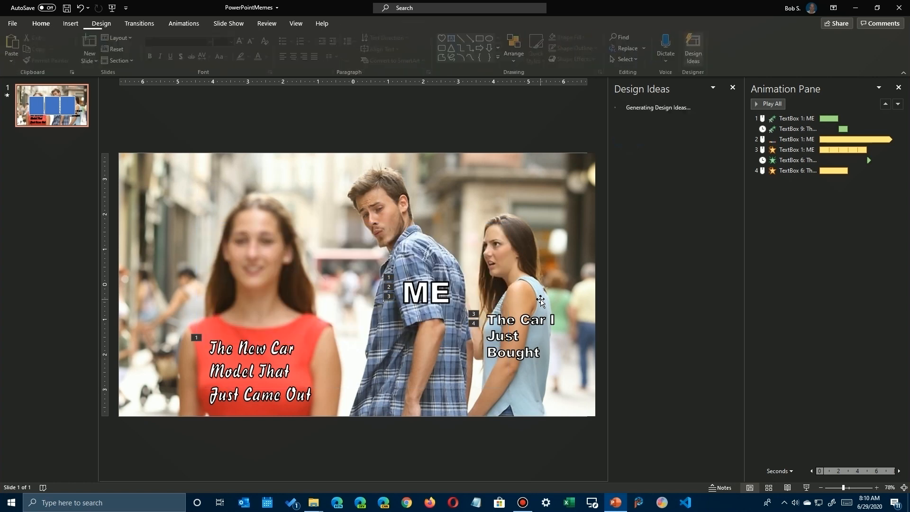
# Insert the heart-eyes emoji from the Emoji category of the online 3D models.
pyautogui.click(71, 24)
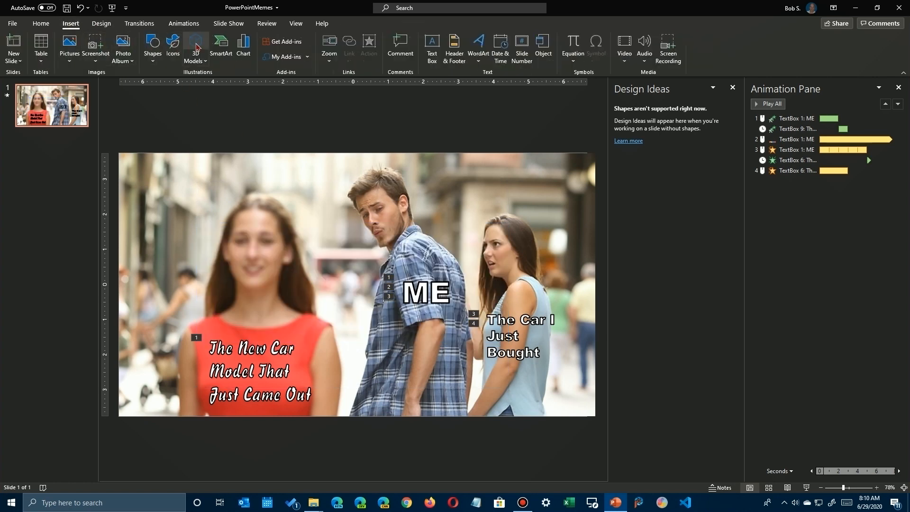
pyautogui.click(195, 43)
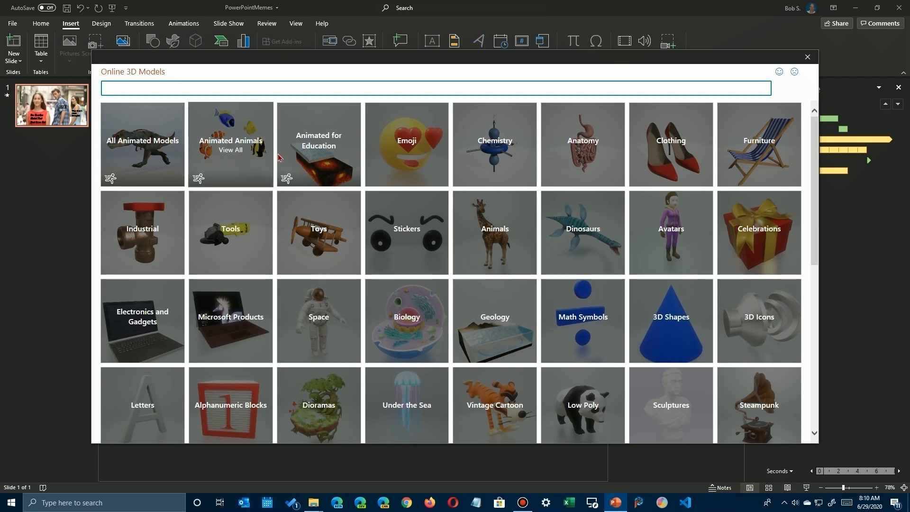
pyautogui.click(427, 141)
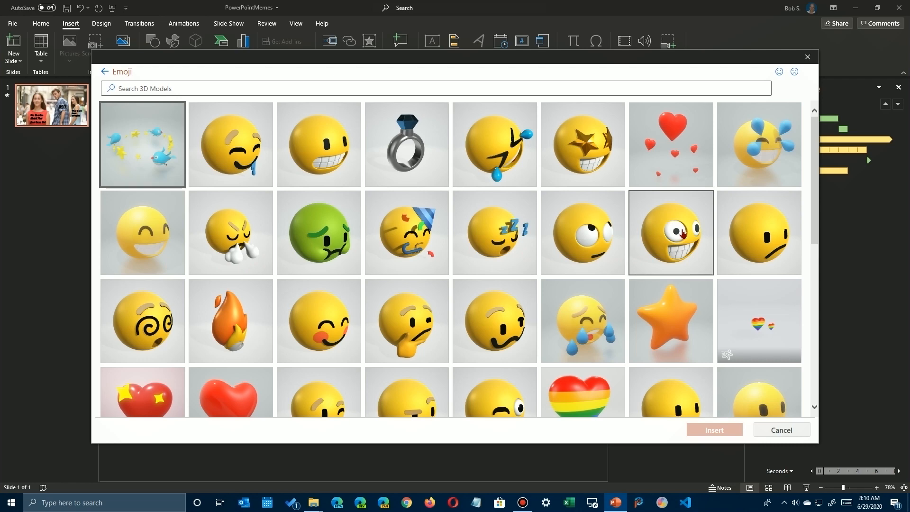
pyautogui.scroll(-3, 378, 288)
pyautogui.scroll(-5, 400, 293)
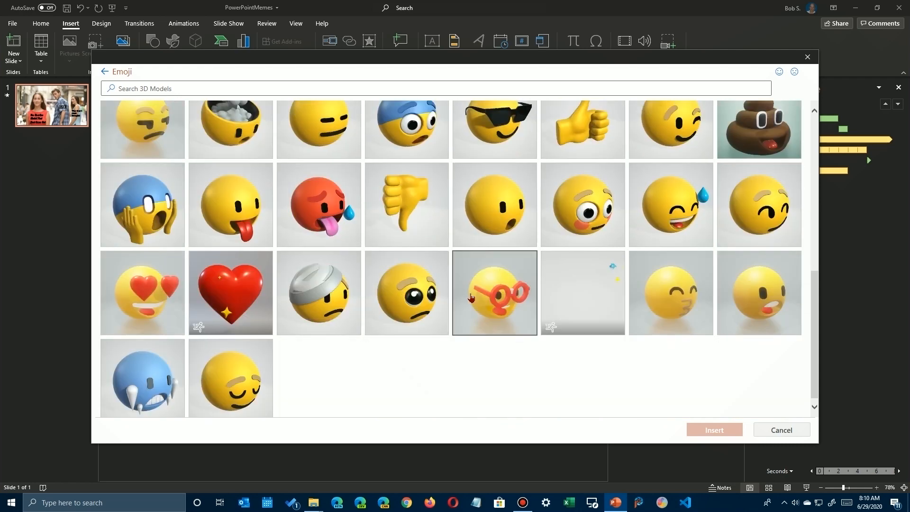
pyautogui.click(156, 292)
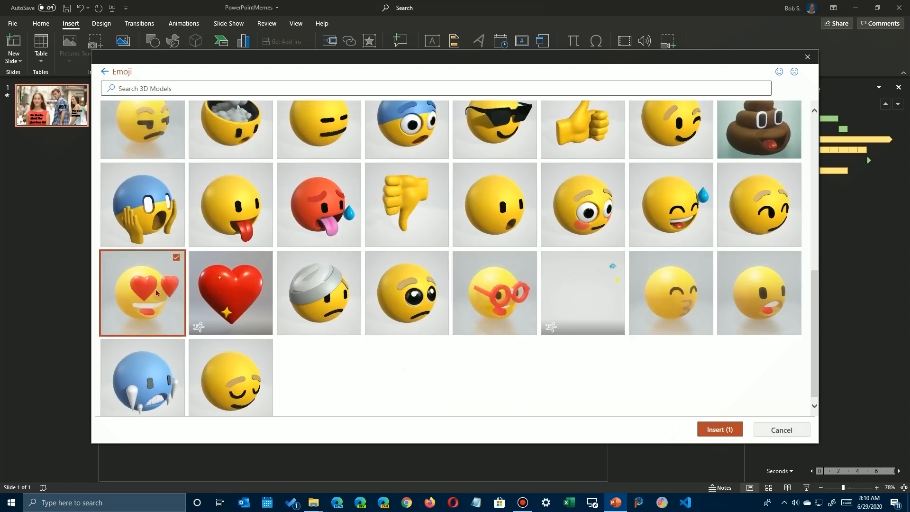
pyautogui.click(719, 430)
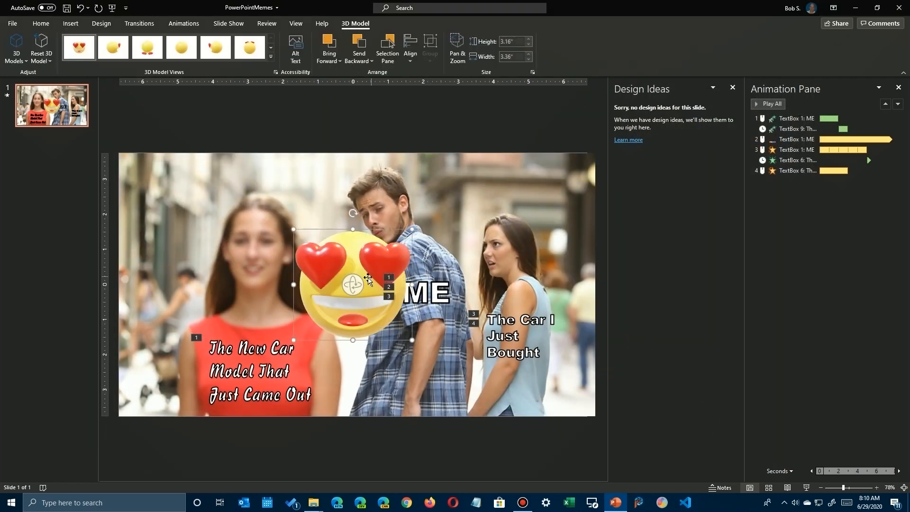
# Shrink the emoji to about 2.34" high and 2.55" wide, and place it over the man's face.
pyautogui.moveTo(348, 288); pyautogui.dragTo(369, 292)
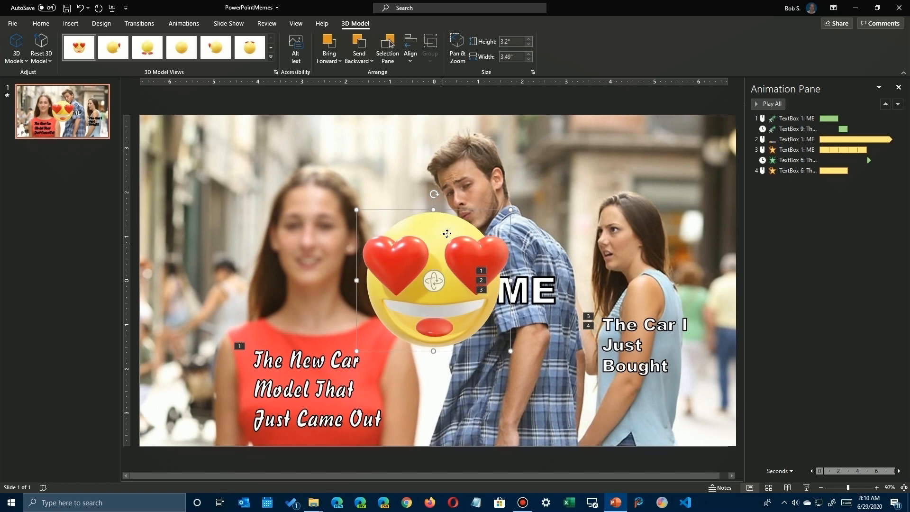
pyautogui.moveTo(447, 233); pyautogui.dragTo(474, 155)
pyautogui.moveTo(477, 147); pyautogui.dragTo(478, 146)
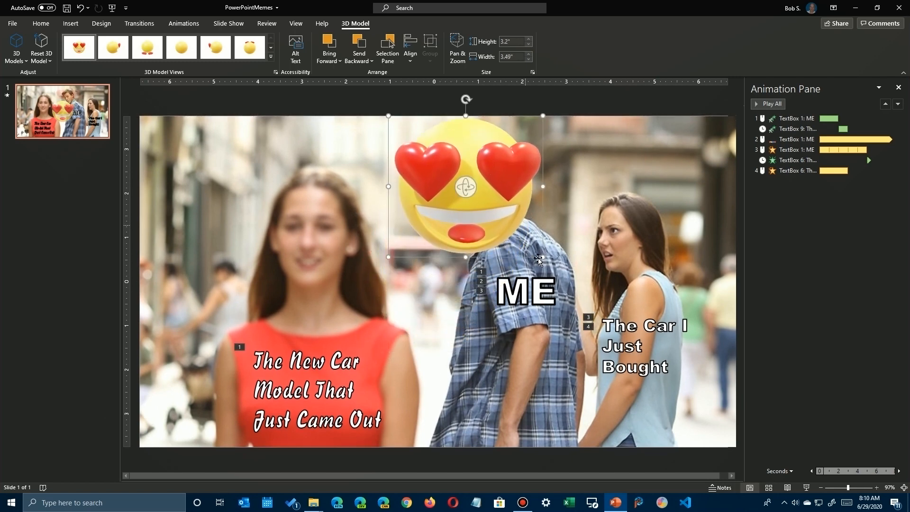
pyautogui.moveTo(543, 257); pyautogui.dragTo(485, 221)
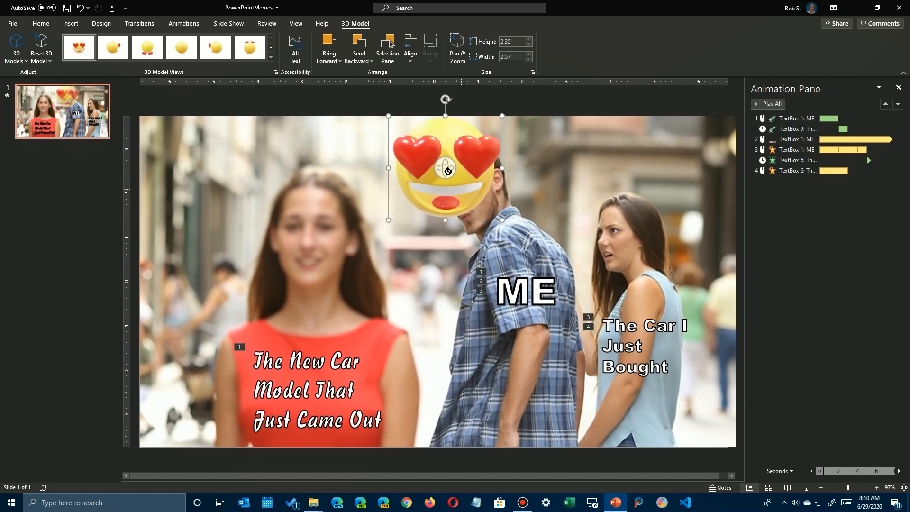
pyautogui.moveTo(446, 171); pyautogui.dragTo(509, 190)
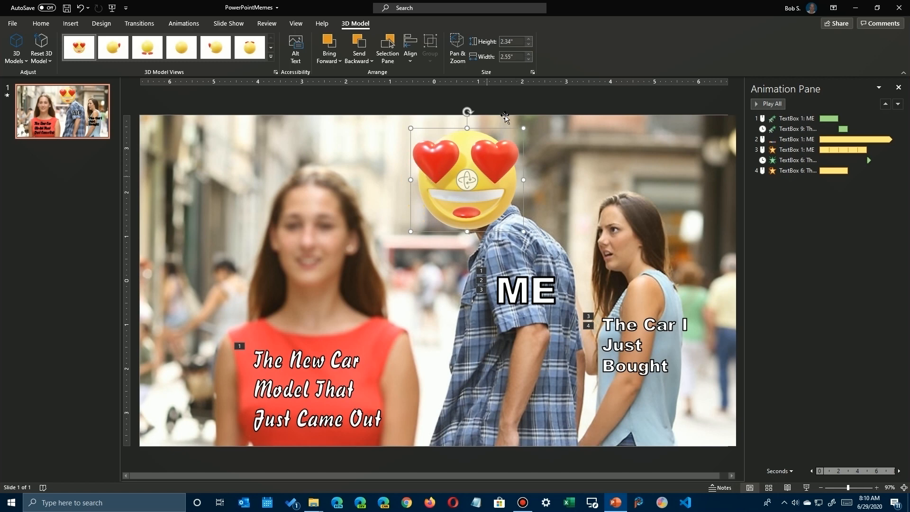
# Add the Turntable 3D animation to the emoji, and replace it with Swing.
pyautogui.click(184, 24)
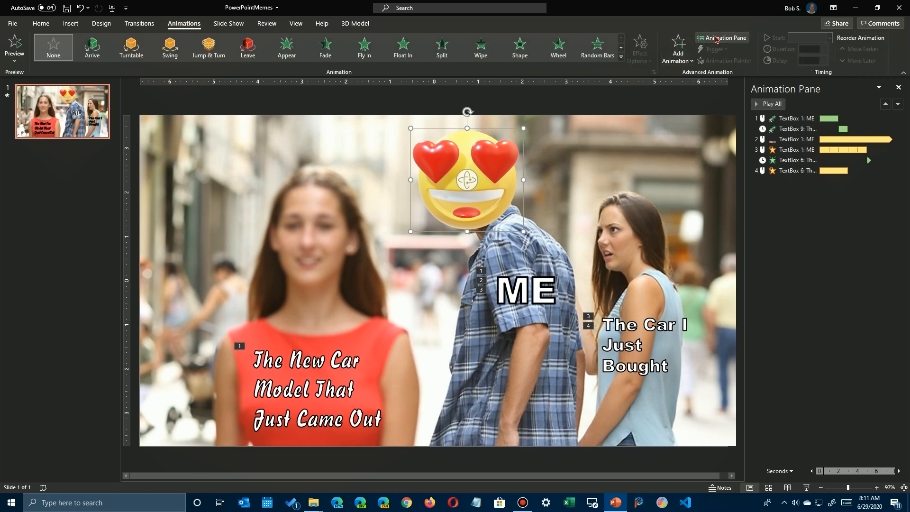
pyautogui.click(721, 38)
pyautogui.click(721, 38)
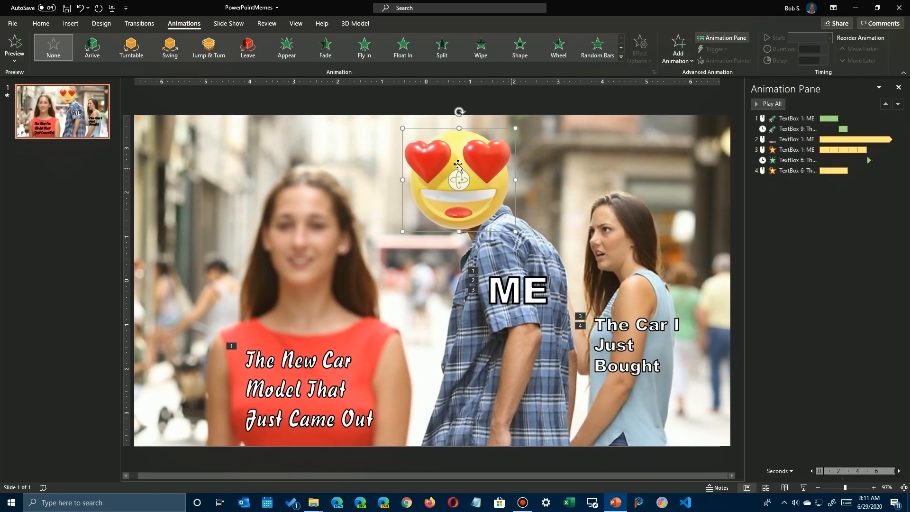
pyautogui.click(680, 50)
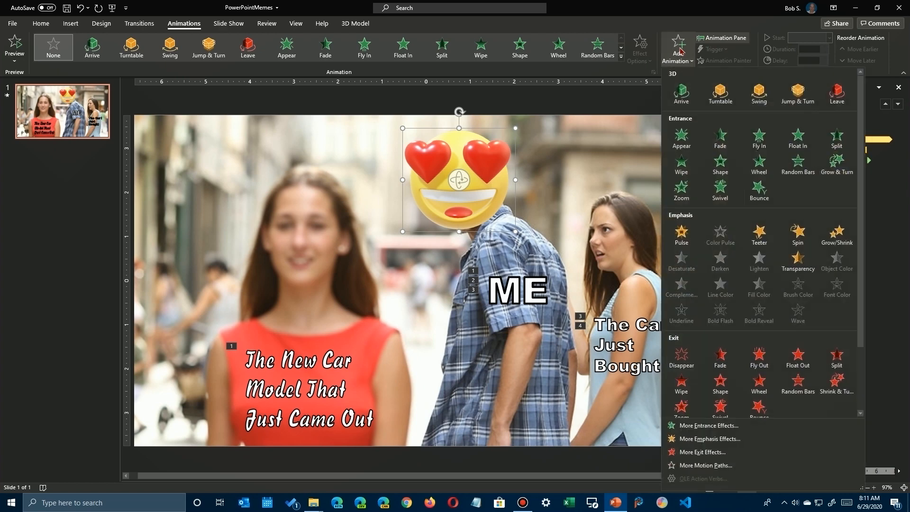
pyautogui.click(720, 93)
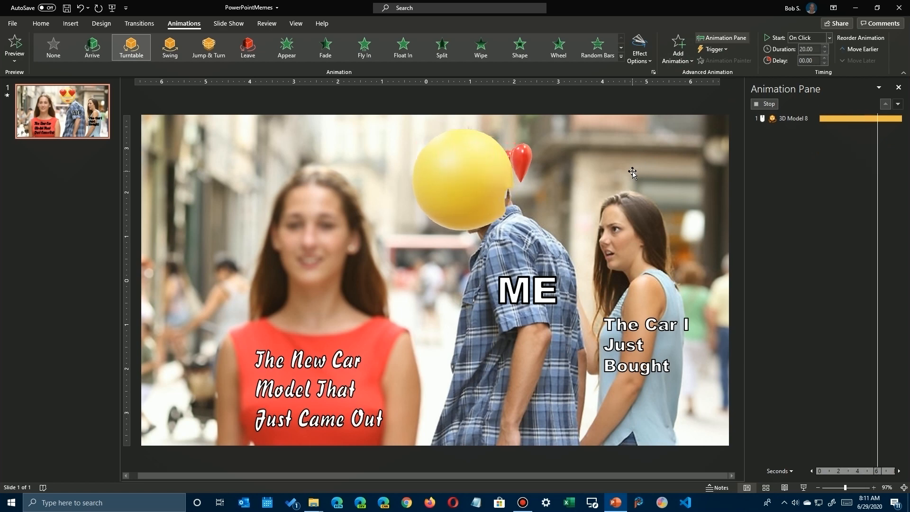
pyautogui.click(621, 57)
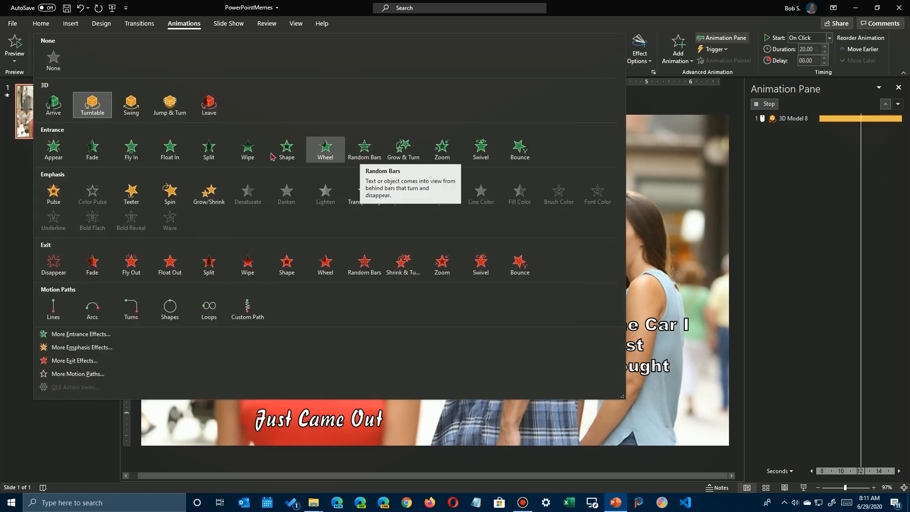
pyautogui.click(131, 104)
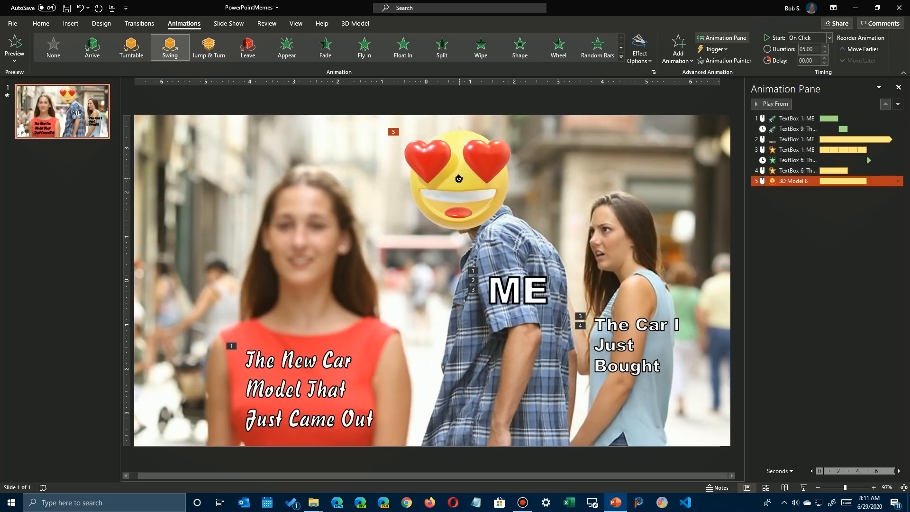
# Try turning the emoji toward the woman in red and toward the woman in blue, previewing the Swing animation each time.
pyautogui.moveTo(458, 179); pyautogui.dragTo(579, 169)
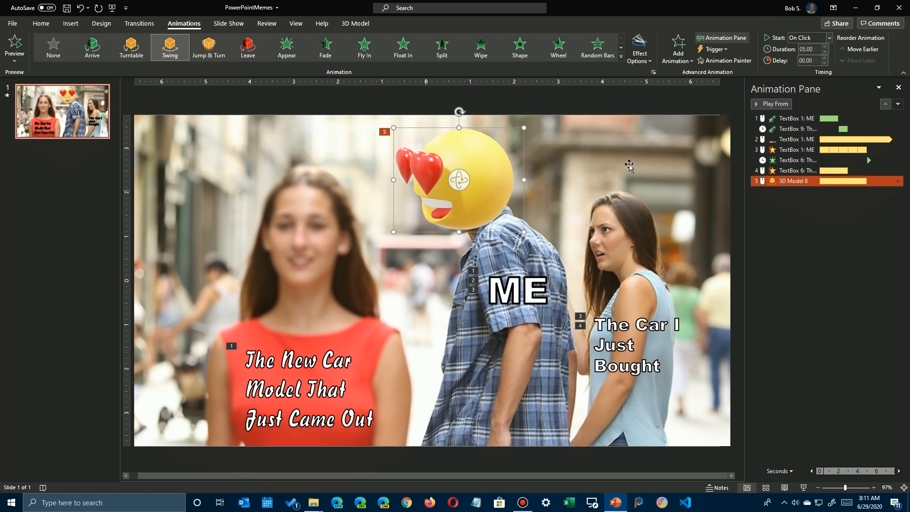
pyautogui.click(777, 104)
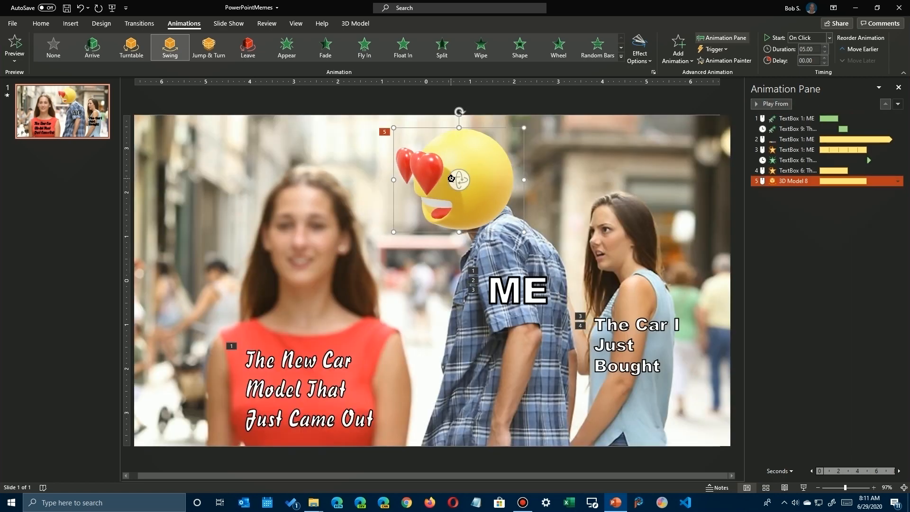
pyautogui.moveTo(451, 178); pyautogui.dragTo(572, 184)
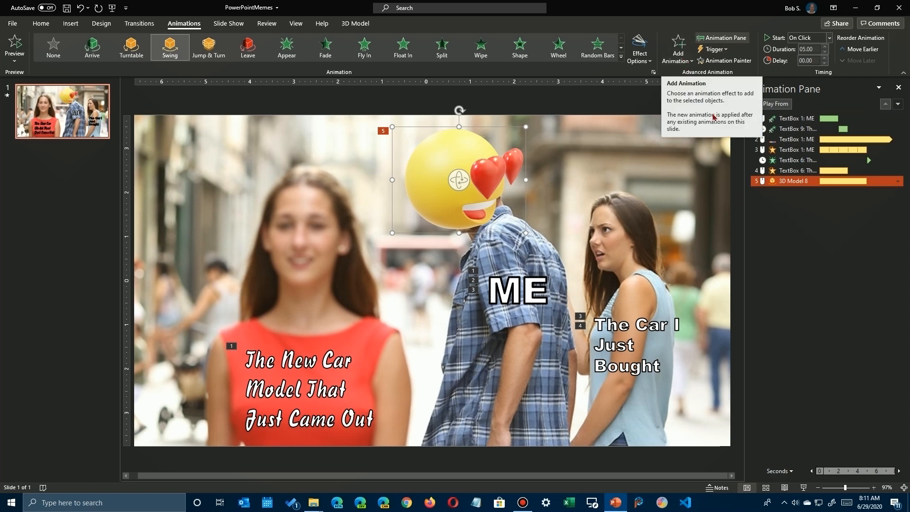
pyautogui.click(777, 105)
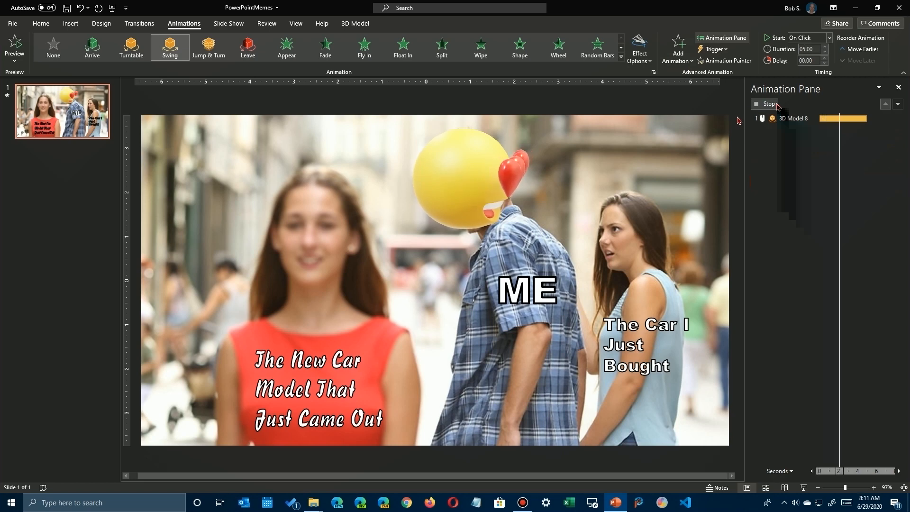
# Turn the emoji to face forward with a slight downward tilt, and preview its Swing animation.
pyautogui.click(466, 172)
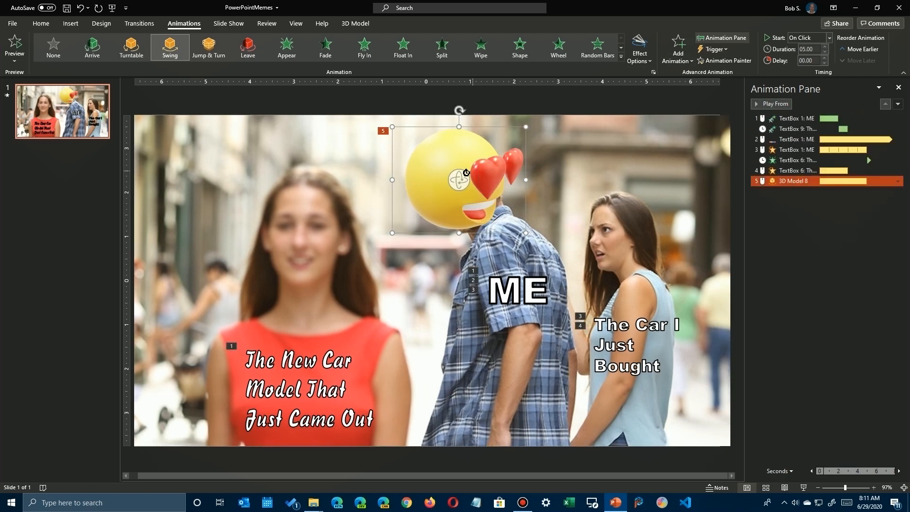
pyautogui.moveTo(457, 173); pyautogui.dragTo(407, 183)
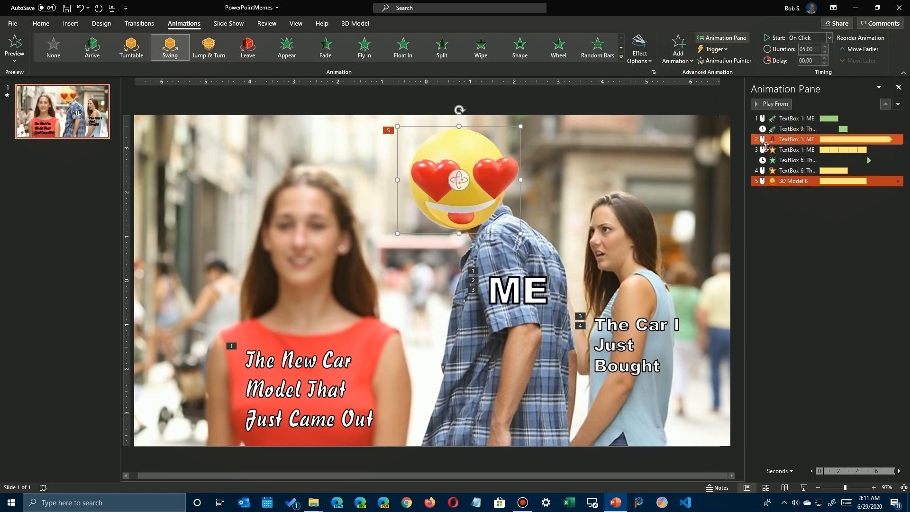
pyautogui.click(773, 104)
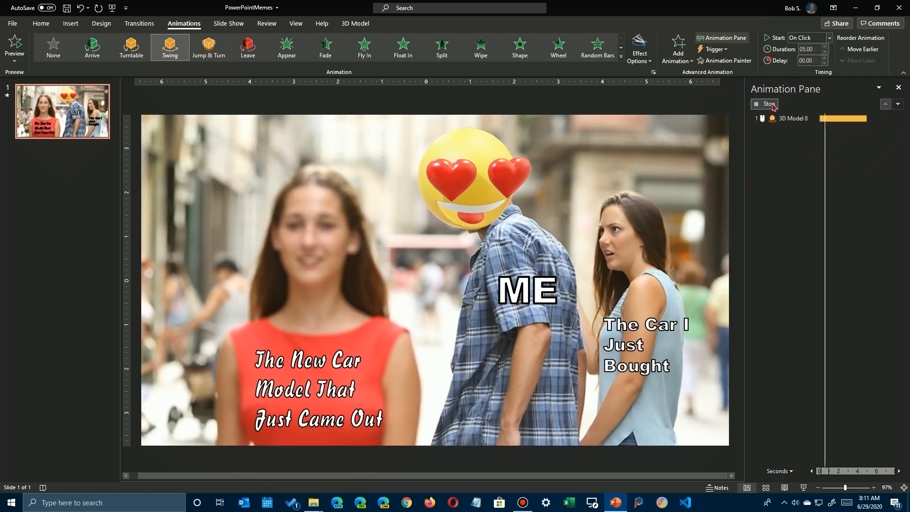
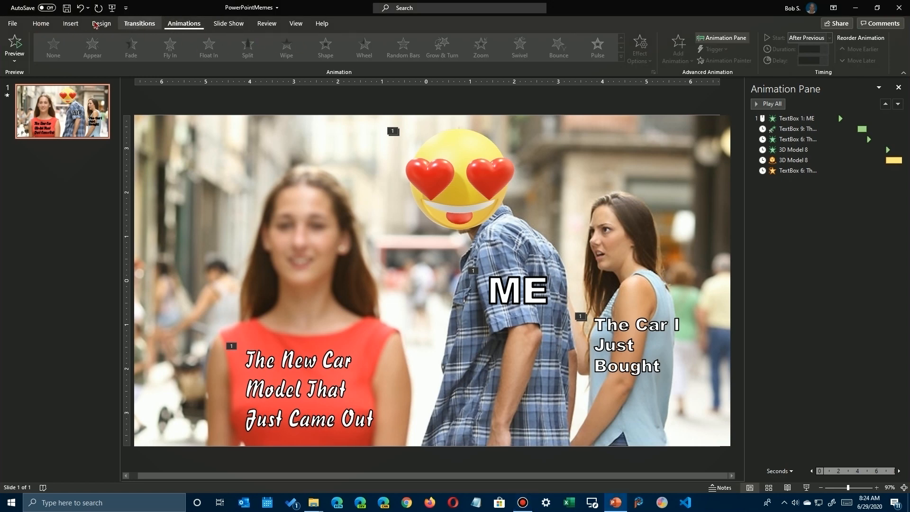
# Show the slide's object list and rename the 3D emoji model EmojiHead.
pyautogui.click(41, 23)
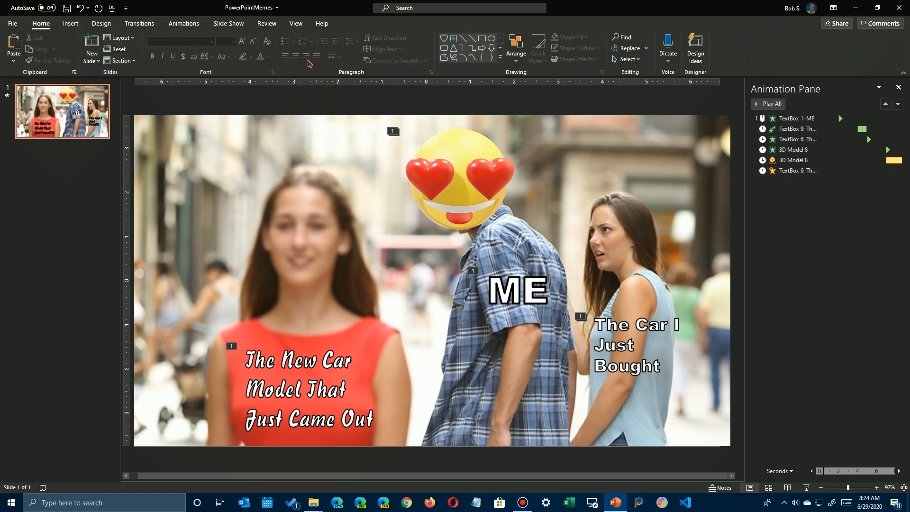
pyautogui.click(517, 54)
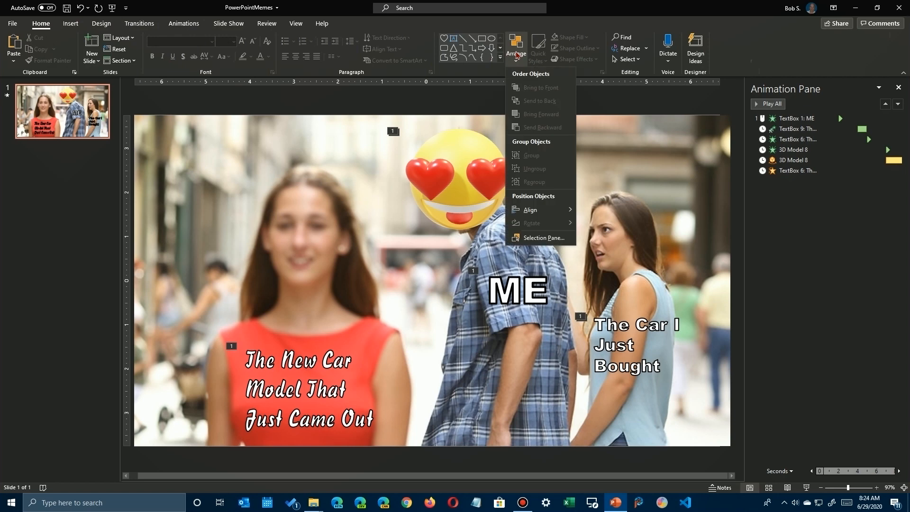
pyautogui.click(534, 238)
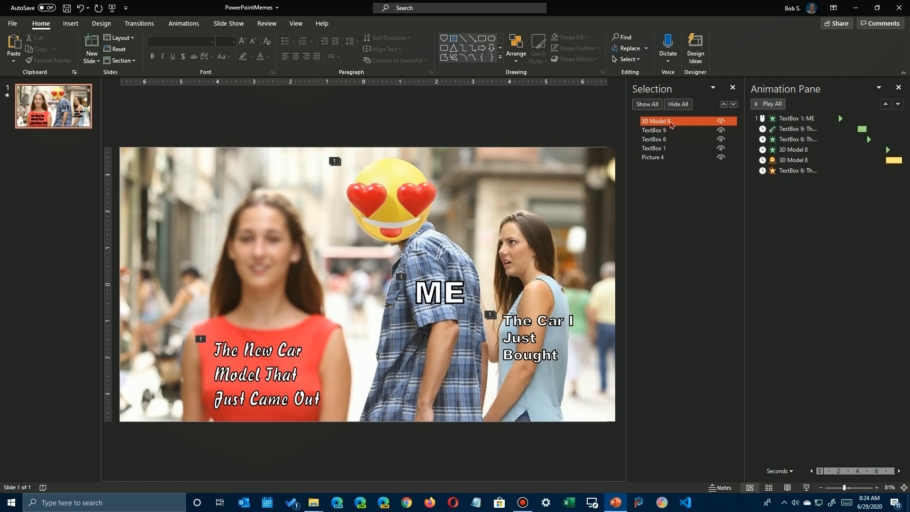
pyautogui.click(671, 123)
pyautogui.click(660, 122)
pyautogui.moveTo(676, 122); pyautogui.dragTo(629, 121)
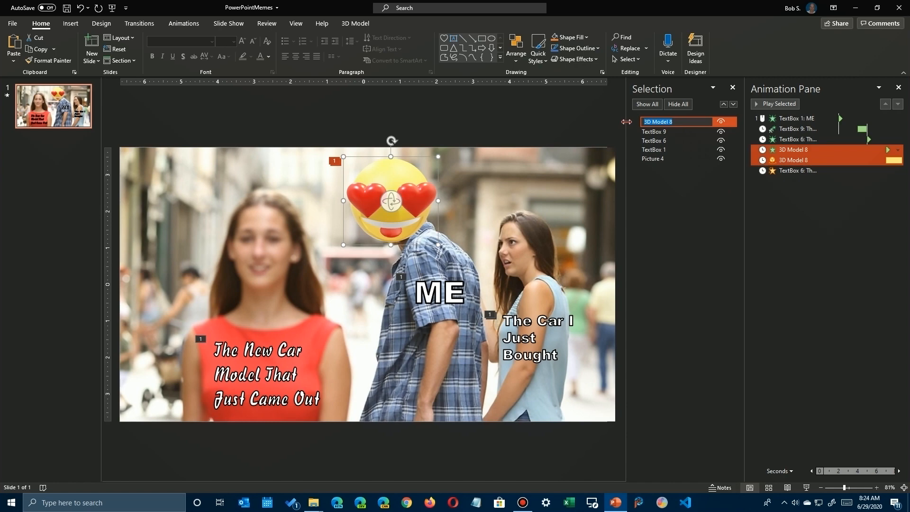
pyautogui.write('EmojiHead')
pyautogui.press('Return')
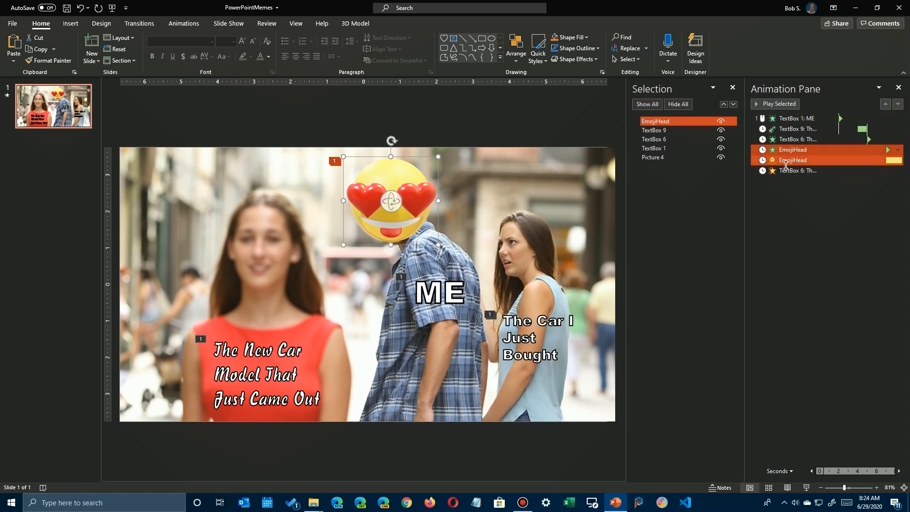
# Rename the text box on the red dress NewCarText.
pyautogui.click(651, 131)
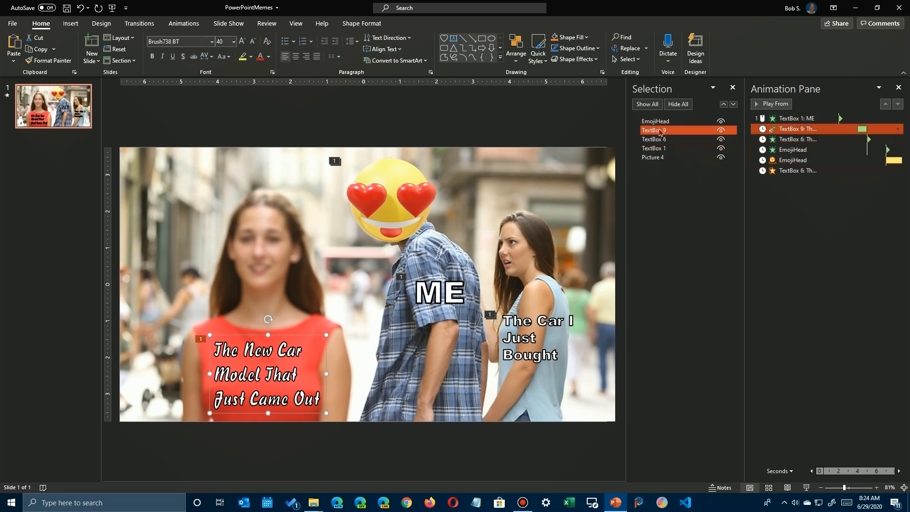
pyautogui.click(659, 129)
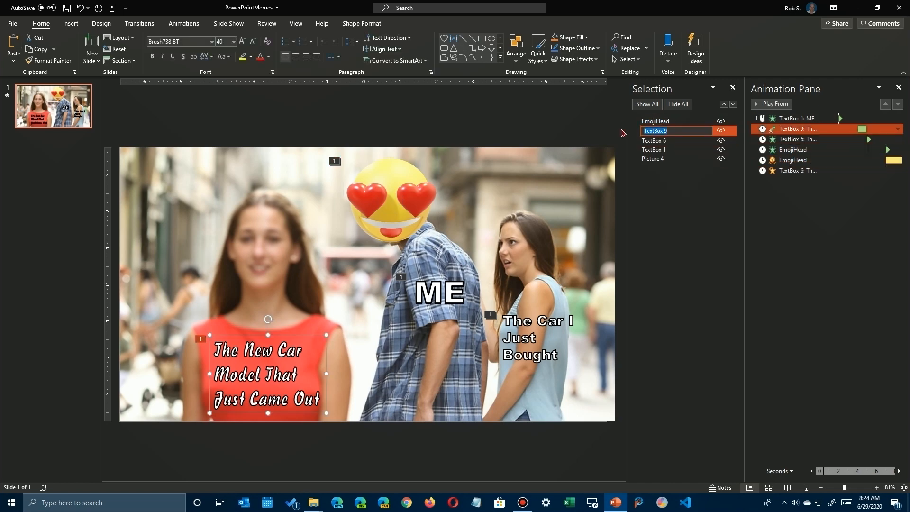
pyautogui.write('NewCarText')
pyautogui.press('Return')
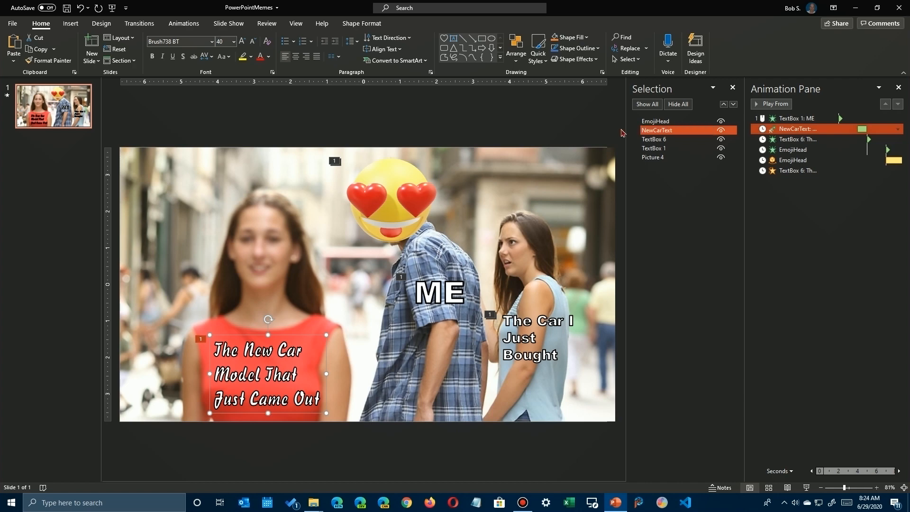
# Rename the text box on the woman in blue OldCarText and the ME text box Me, and close the object list.
pyautogui.click(653, 141)
pyautogui.click(653, 140)
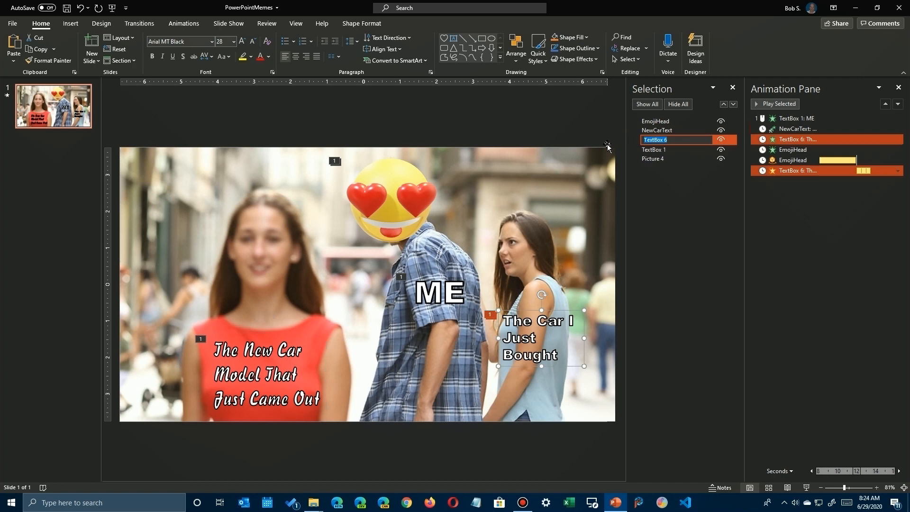
pyautogui.write('OldCarText')
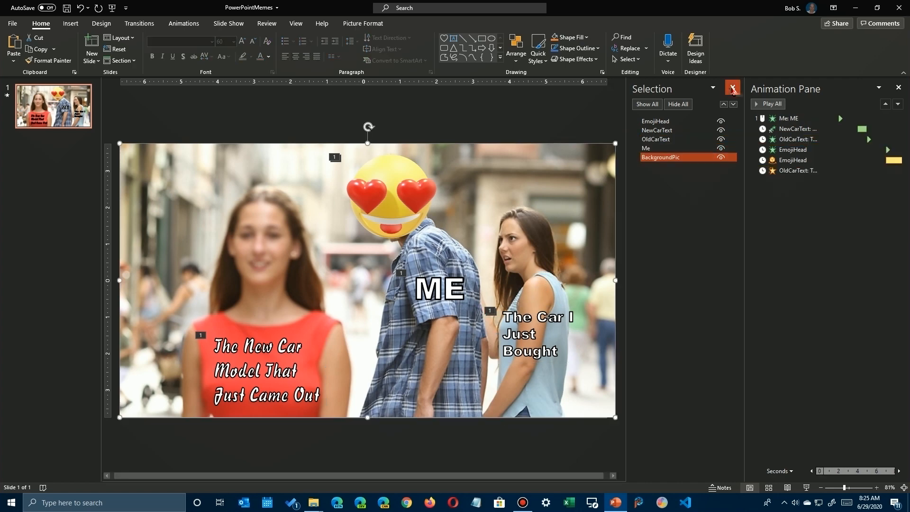
pyautogui.click(732, 87)
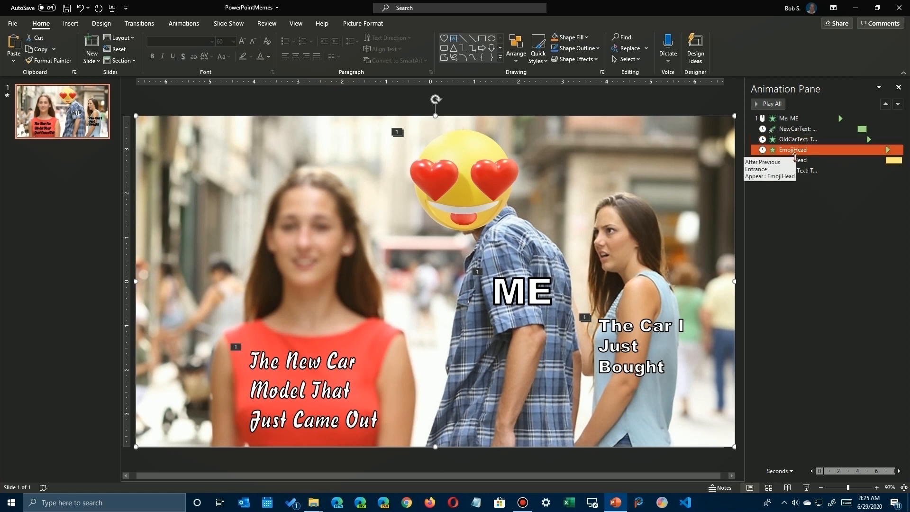
# Check the timing settings of EmojiHead's Appear effect without changing them, and play all the slide's animations.
pyautogui.click(788, 151)
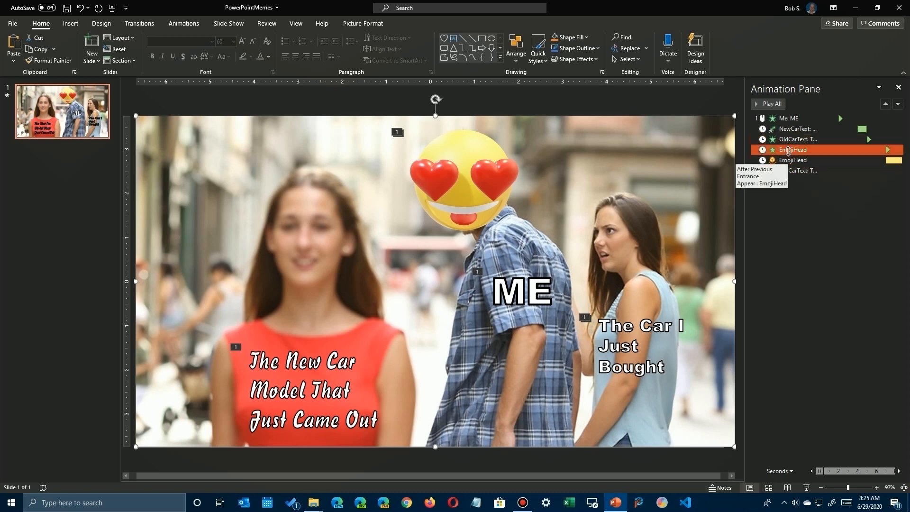
pyautogui.doubleClick(789, 150)
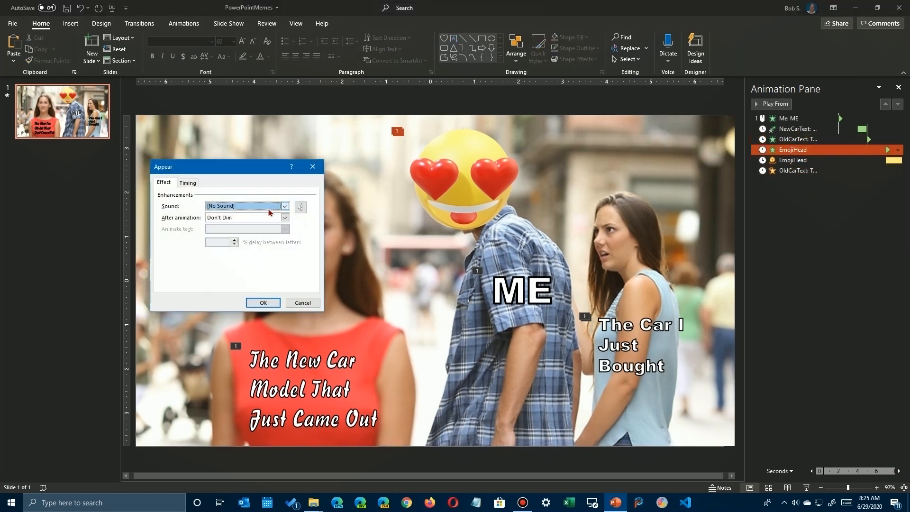
pyautogui.click(188, 183)
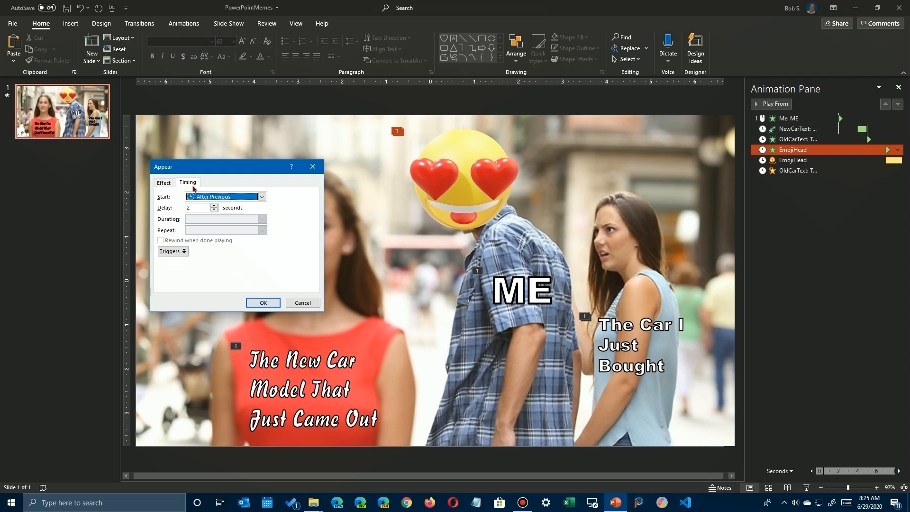
pyautogui.click(302, 303)
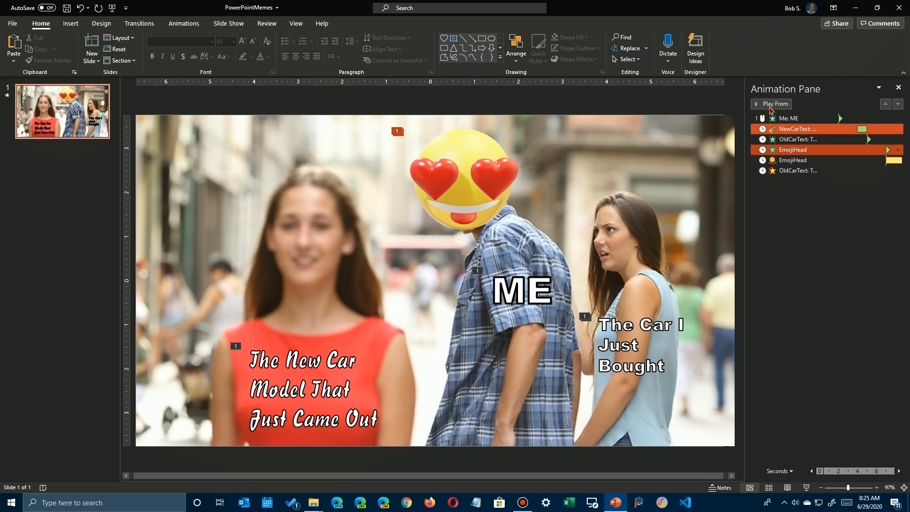
pyautogui.click(782, 188)
pyautogui.click(768, 103)
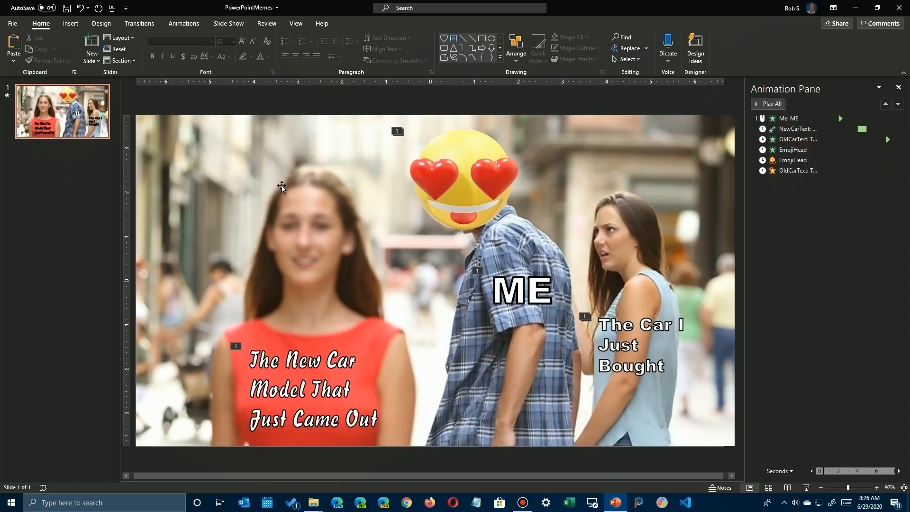
# Export the presentation as a Medium-quality animated GIF, replacing the existing PowerPointMemes2-SecondAnimation-3D file.
pyautogui.click(13, 23)
pyautogui.click(13, 24)
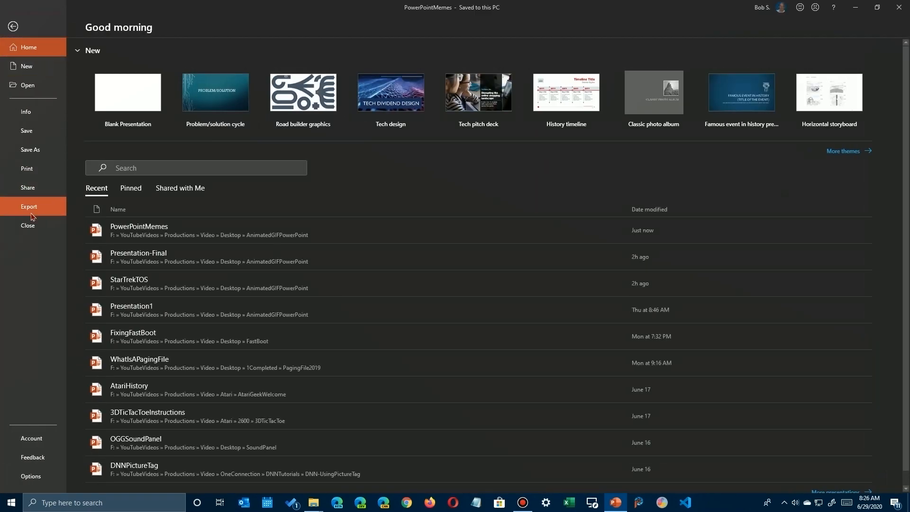
pyautogui.click(33, 216)
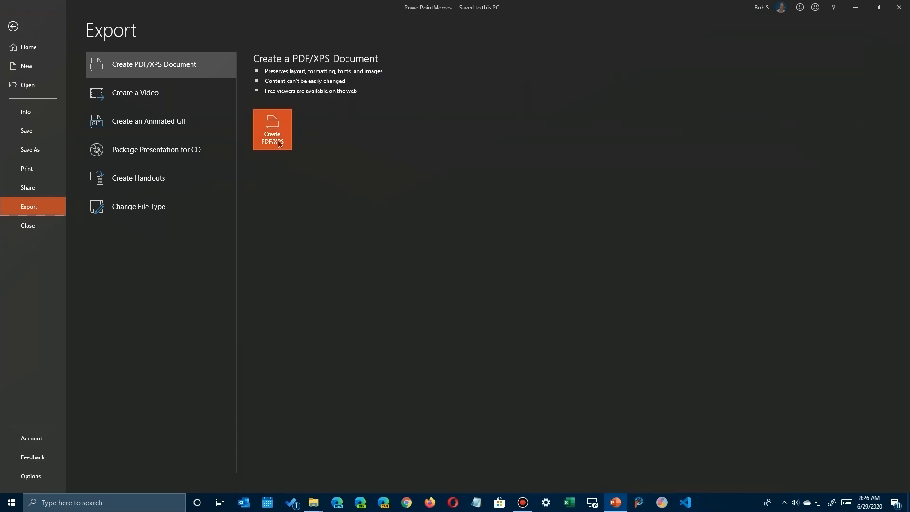
pyautogui.click(139, 125)
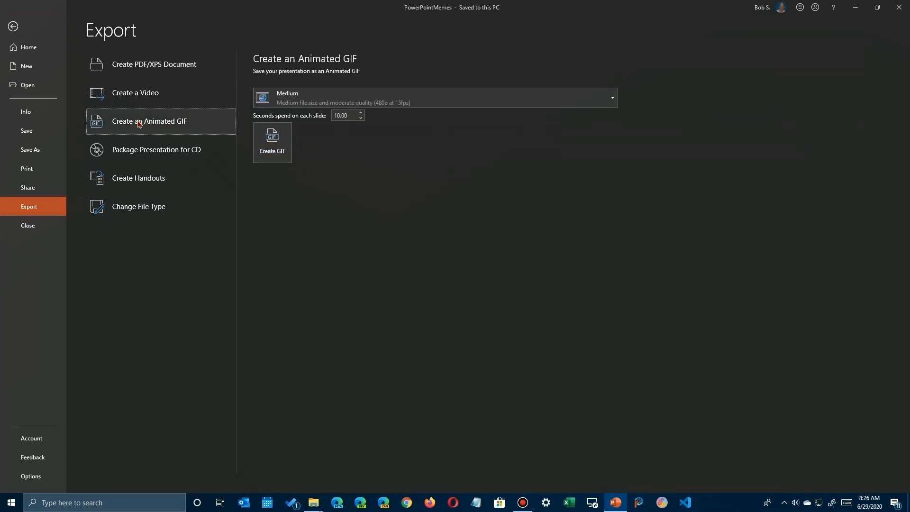
pyautogui.click(276, 141)
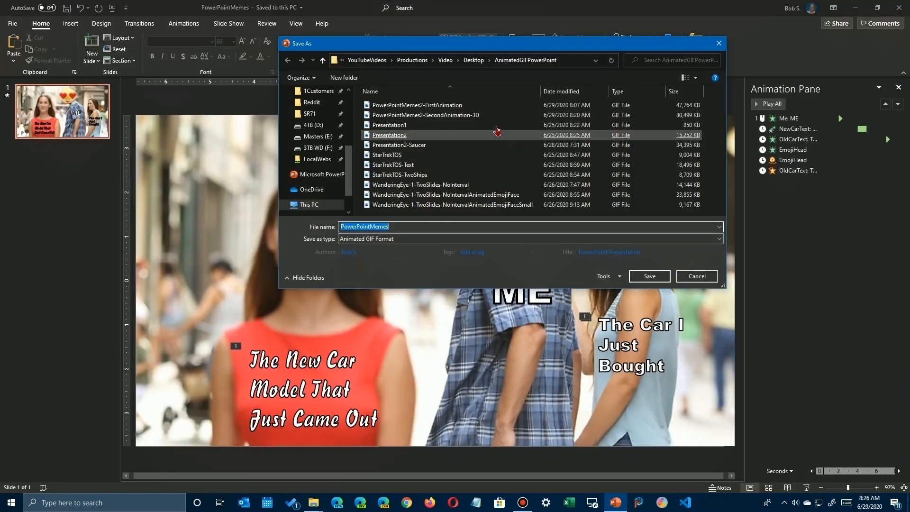
pyautogui.doubleClick(426, 118)
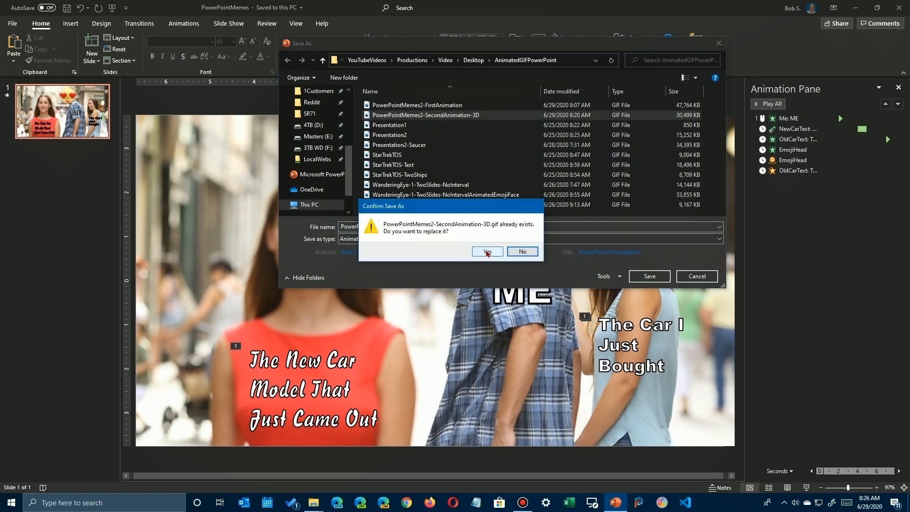
pyautogui.click(487, 253)
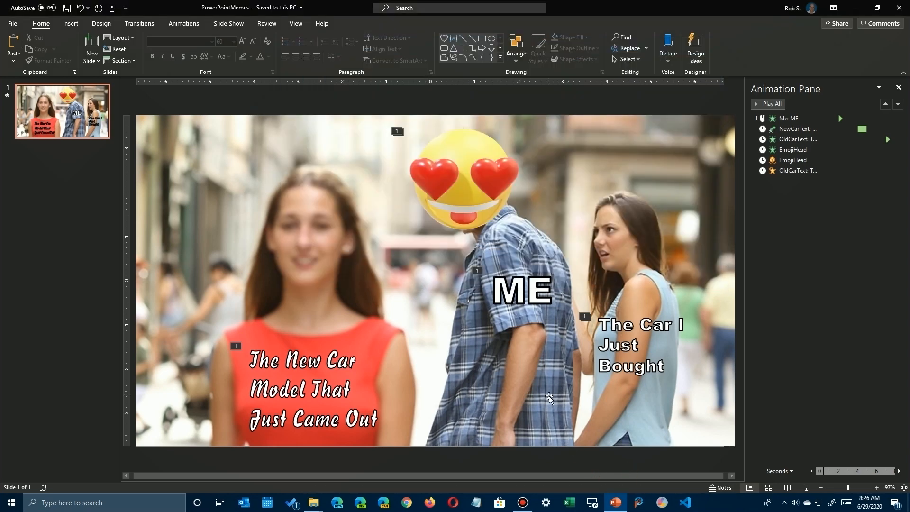
# Switch to File Explorer, sort the AnimatedGIFPowerPoint folder by newest date modified, view PowerPointMemes2-SecondAnimation-3D, and return to PowerPoint.
pyautogui.moveTo(313, 502)
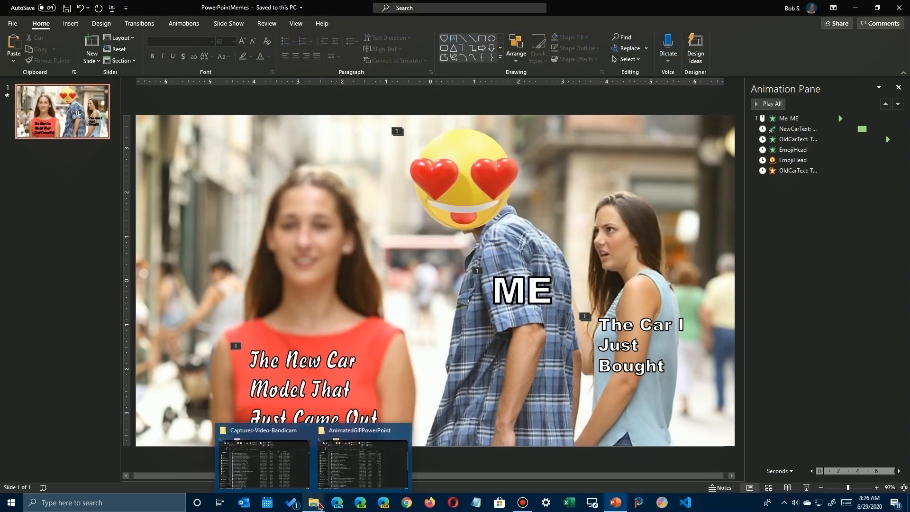
pyautogui.click(360, 457)
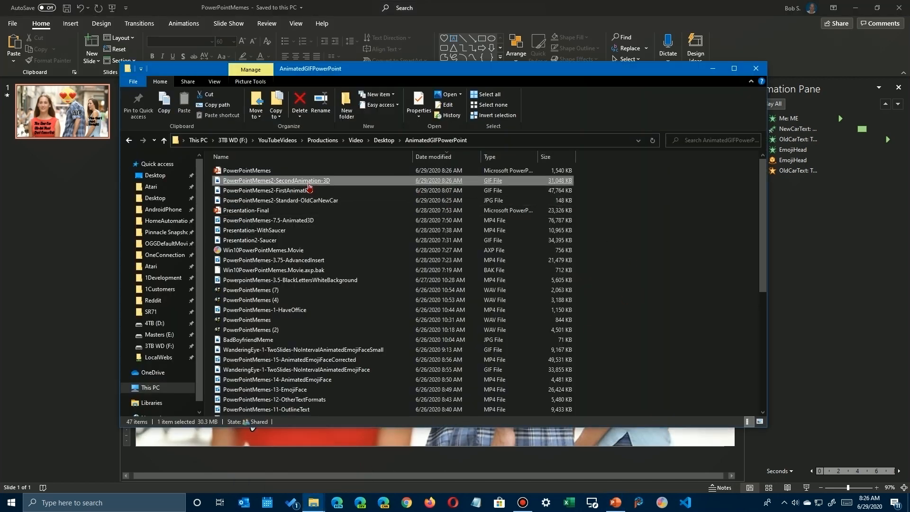
pyautogui.click(431, 159)
pyautogui.click(431, 160)
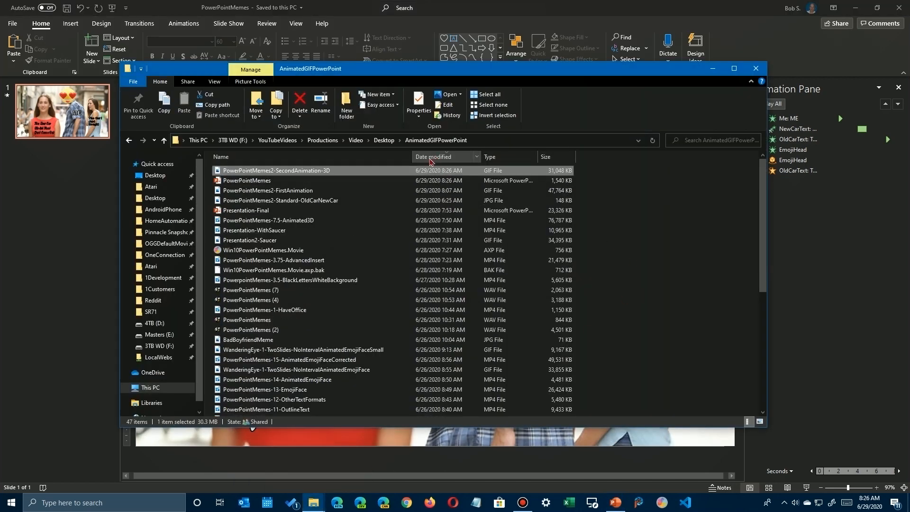
pyautogui.doubleClick(321, 173)
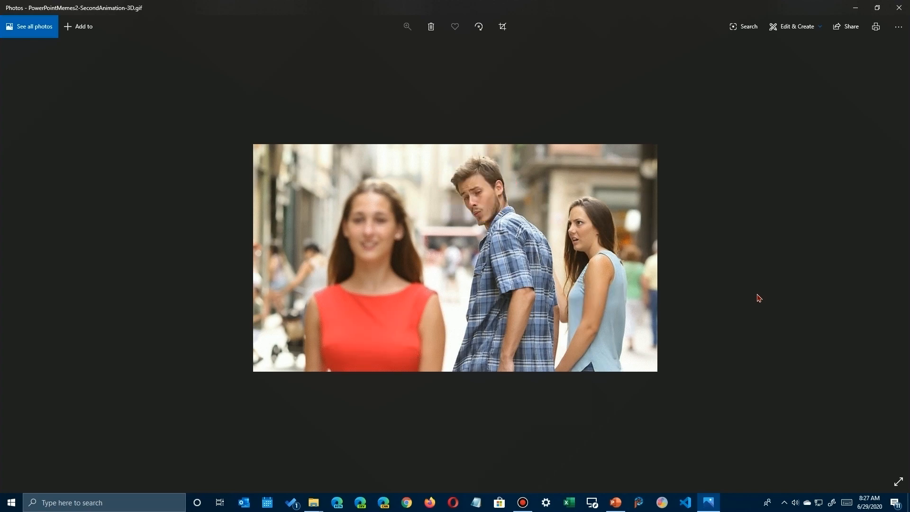
pyautogui.click(898, 10)
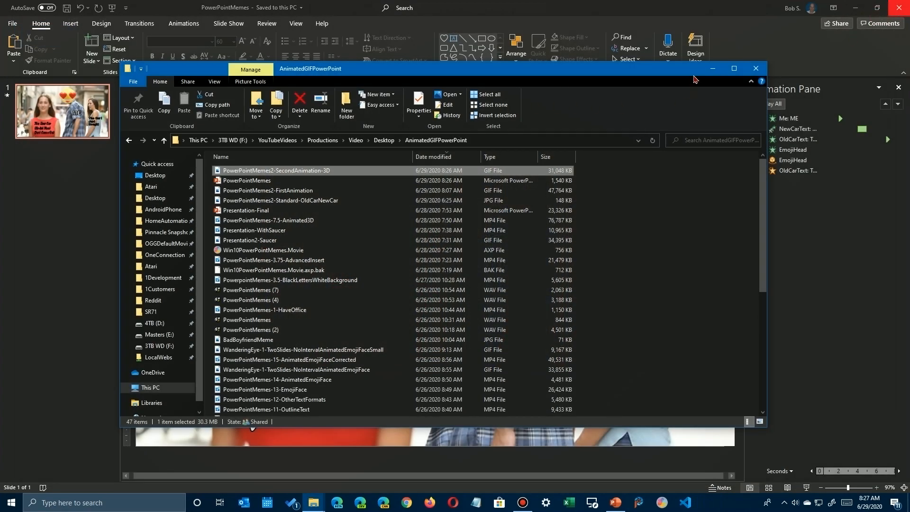
pyautogui.click(713, 69)
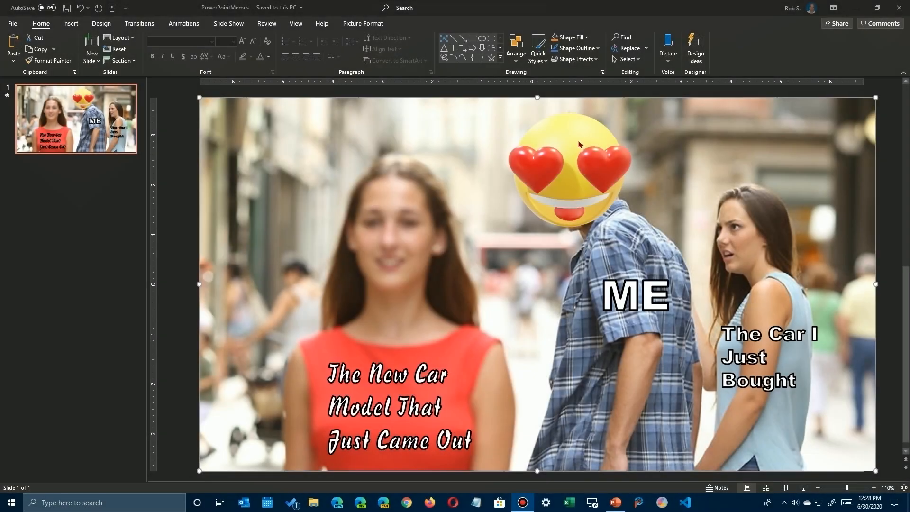
# Examine the additional entrance effects available for the emoji, and leave its animation as it is.
pyautogui.click(545, 171)
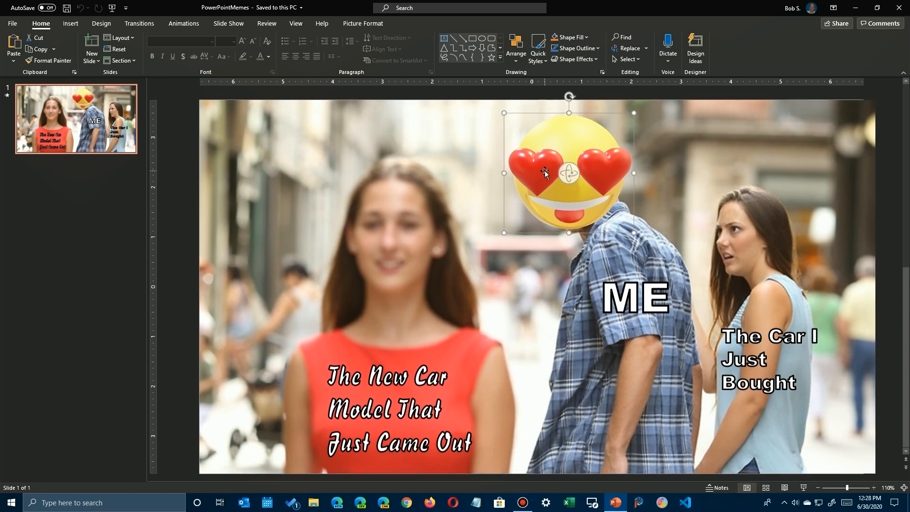
pyautogui.click(181, 24)
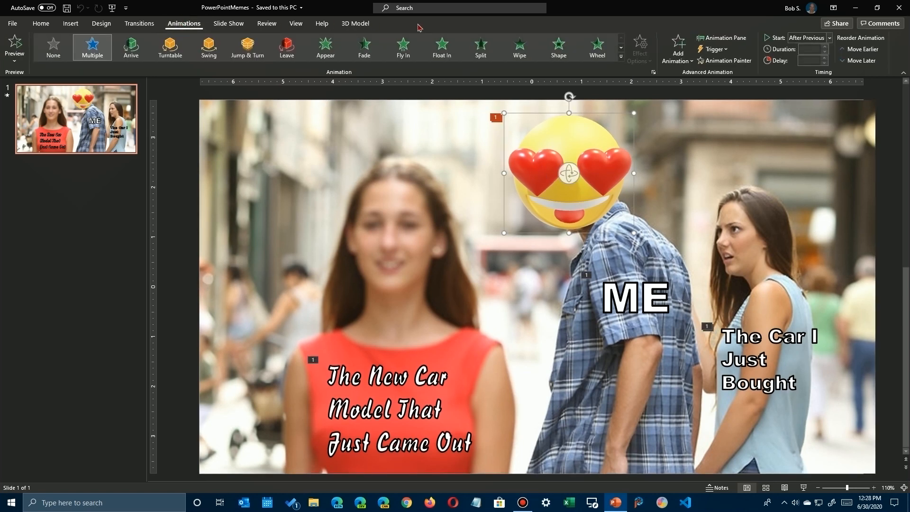
pyautogui.click(621, 57)
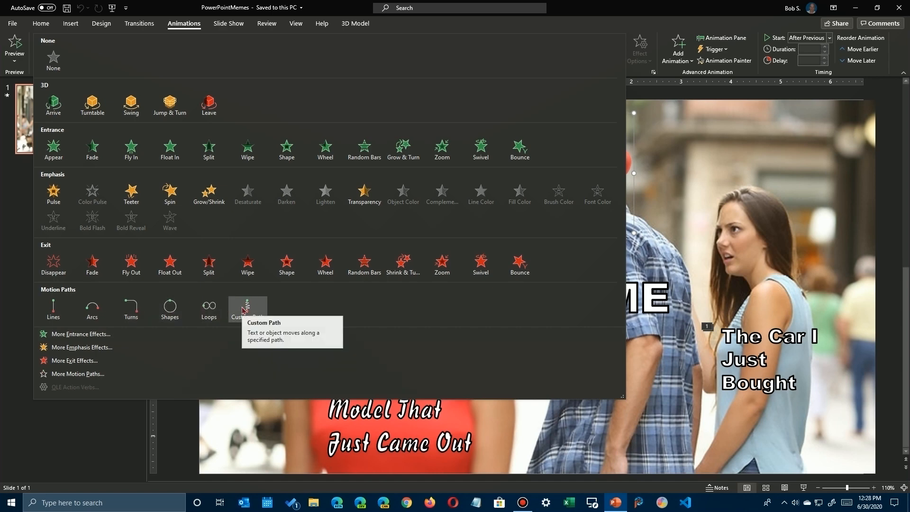
pyautogui.click(75, 334)
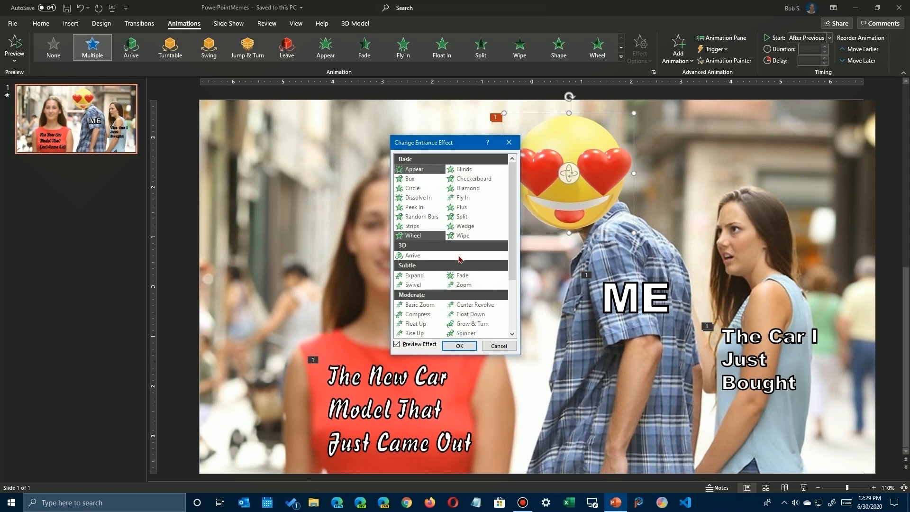
pyautogui.scroll(3, 473, 290)
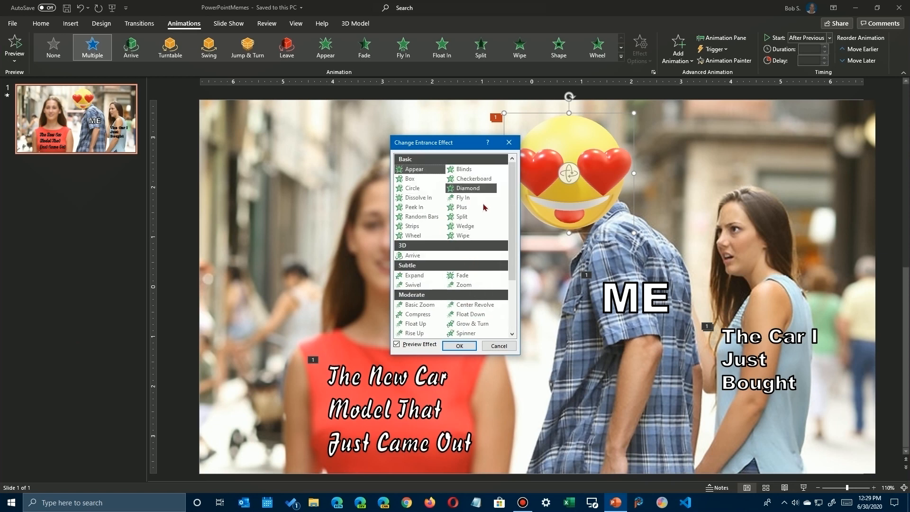
pyautogui.click(498, 346)
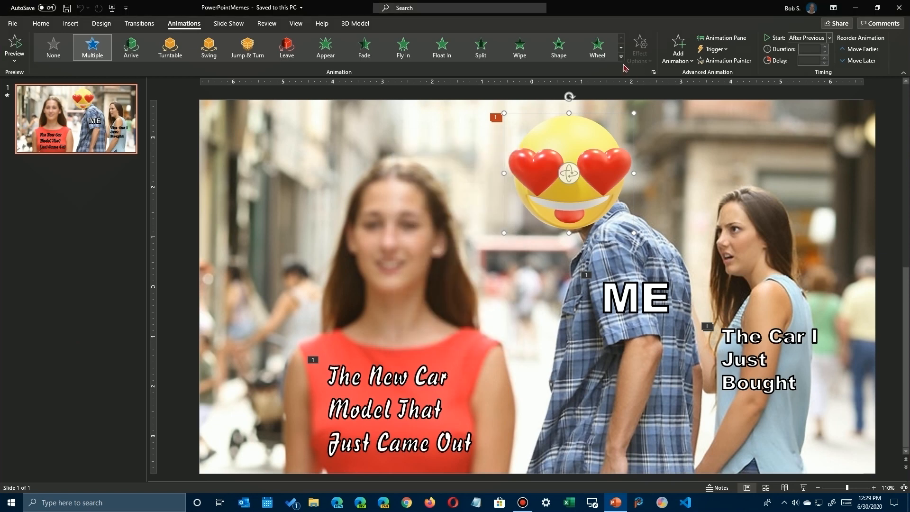
# Show the Animation Pane and replace the emoji's effects with a freehand custom motion path running from the red-dress woman's side to the other woman's face.
pyautogui.click(709, 39)
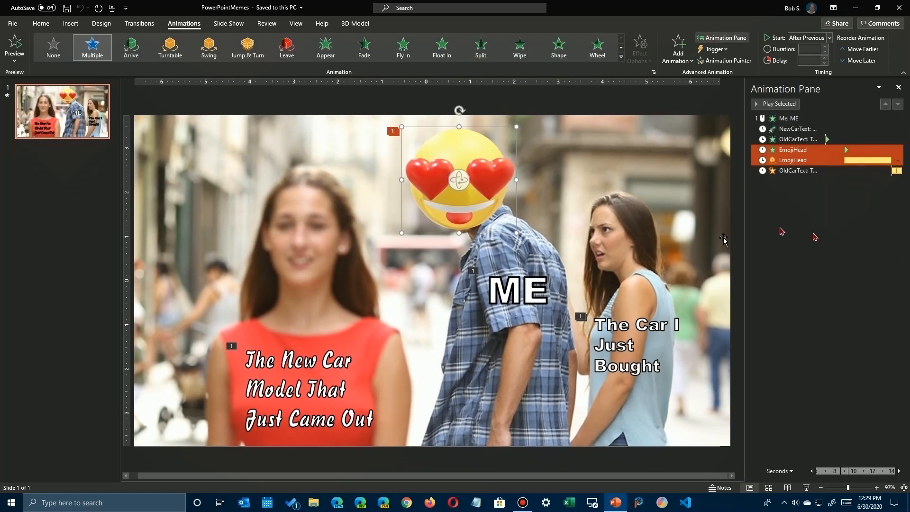
pyautogui.click(558, 163)
pyautogui.click(462, 157)
pyautogui.click(620, 48)
pyautogui.click(621, 57)
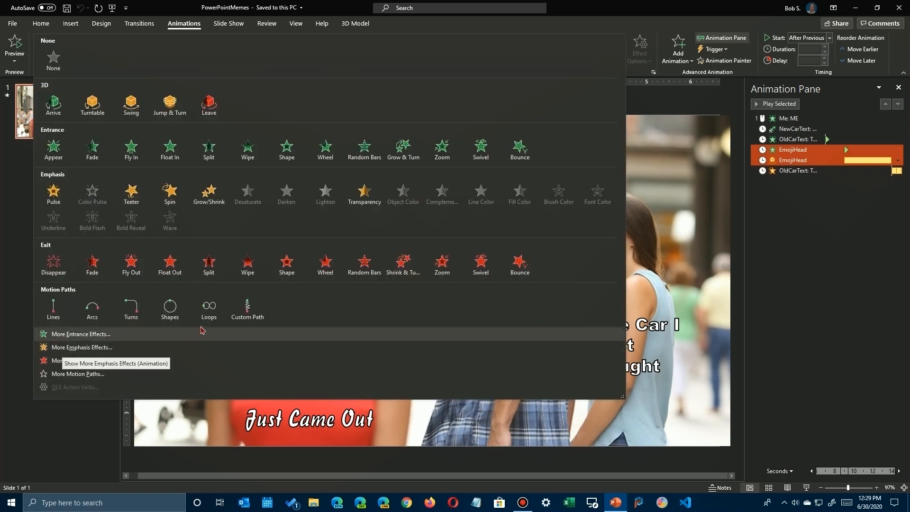
pyautogui.click(253, 311)
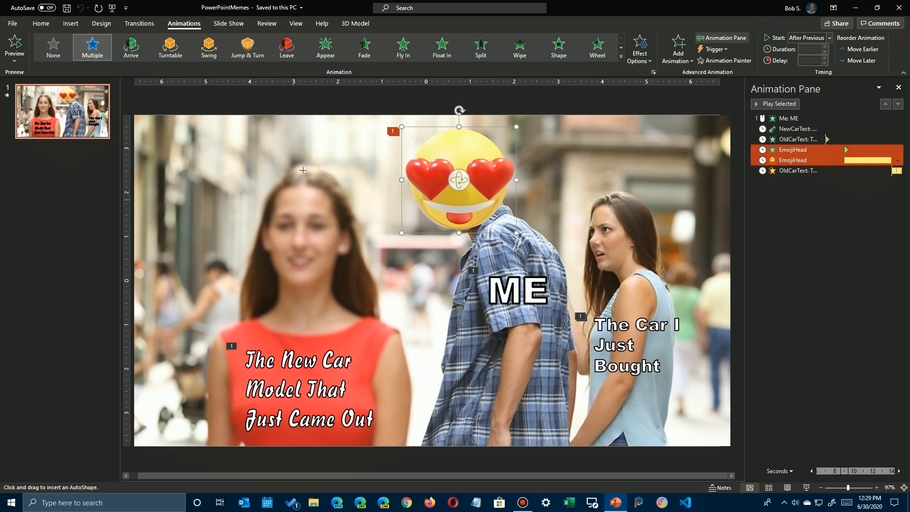
pyautogui.moveTo(252, 177)
pyautogui.mouseDown()
pyautogui.moveTo(323, 214)
pyautogui.moveTo(352, 304)
pyautogui.moveTo(467, 306)
pyautogui.moveTo(606, 229)
pyautogui.mouseUp()
pyautogui.doubleClick(610, 226)
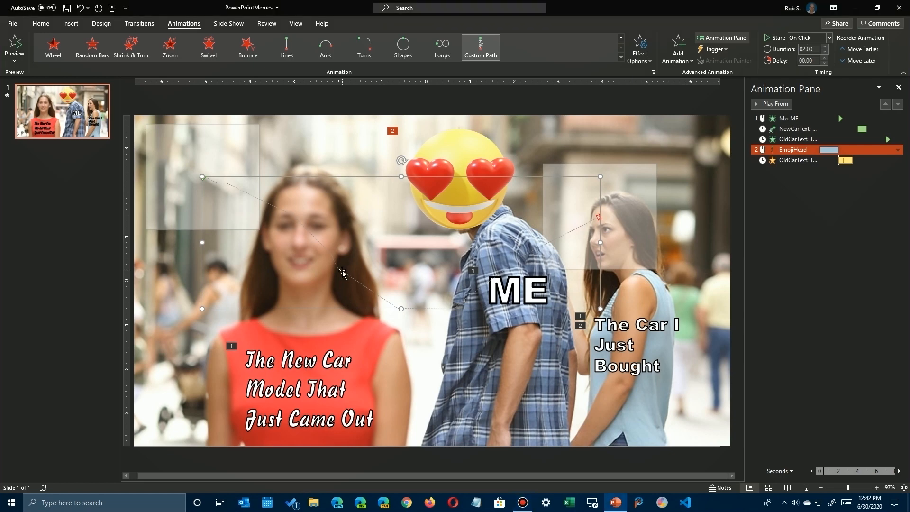
# Edit the motion path's points, pulling one toward the gap between the woman and the man and another up into a peak beside her hair.
pyautogui.rightClick(343, 272)
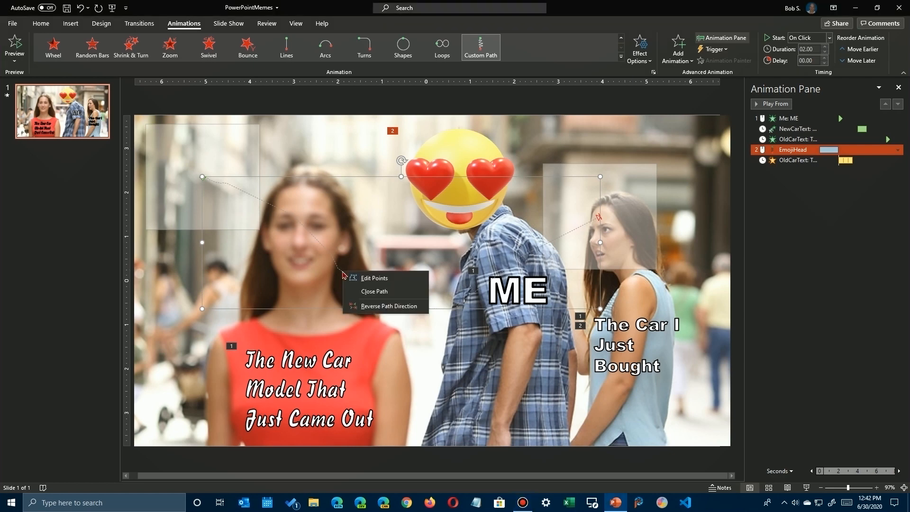
pyautogui.click(374, 279)
pyautogui.moveTo(337, 269); pyautogui.dragTo(406, 266)
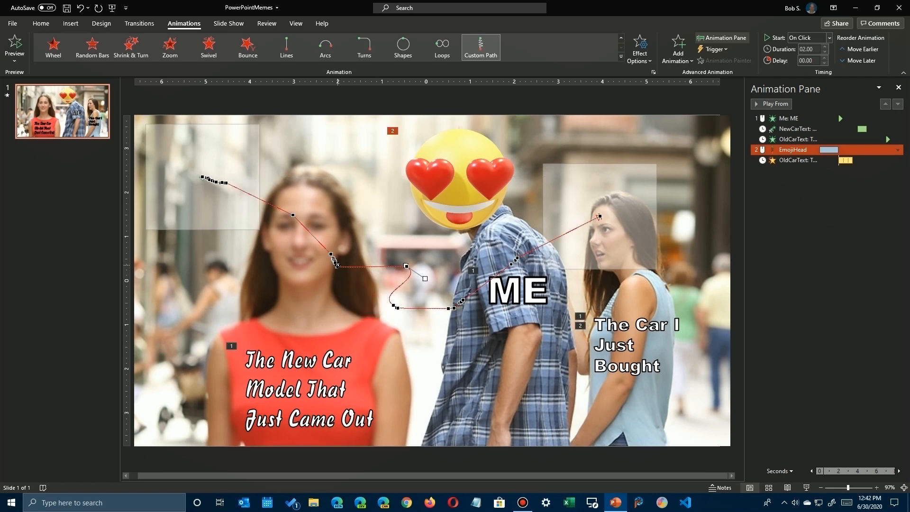
pyautogui.moveTo(337, 267); pyautogui.dragTo(373, 192)
pyautogui.moveTo(371, 190); pyautogui.dragTo(356, 170)
# Bend the path's middle segment toward the woman's neck with its curve handle, and pull a lower path point down beside her arm.
pyautogui.click(404, 267)
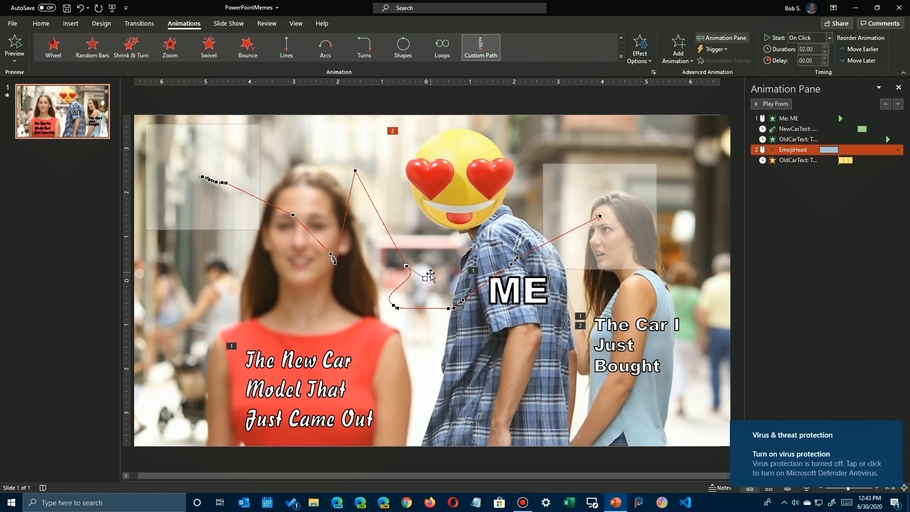
pyautogui.moveTo(421, 279); pyautogui.dragTo(240, 319)
pyautogui.moveTo(397, 309); pyautogui.dragTo(416, 373)
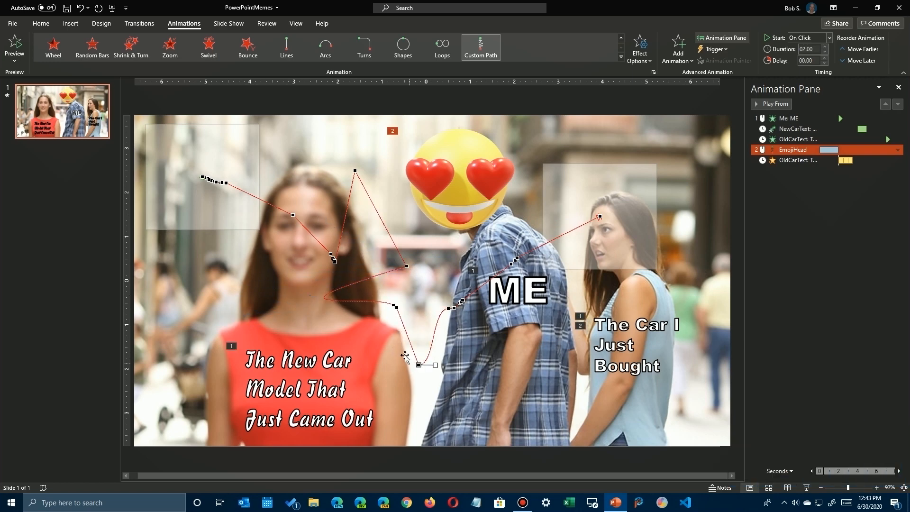
# Delete the two surplus path points between the middle point and the lowest one, and move the middle point down onto the red dress.
pyautogui.rightClick(396, 306)
pyautogui.click(411, 321)
pyautogui.rightClick(392, 305)
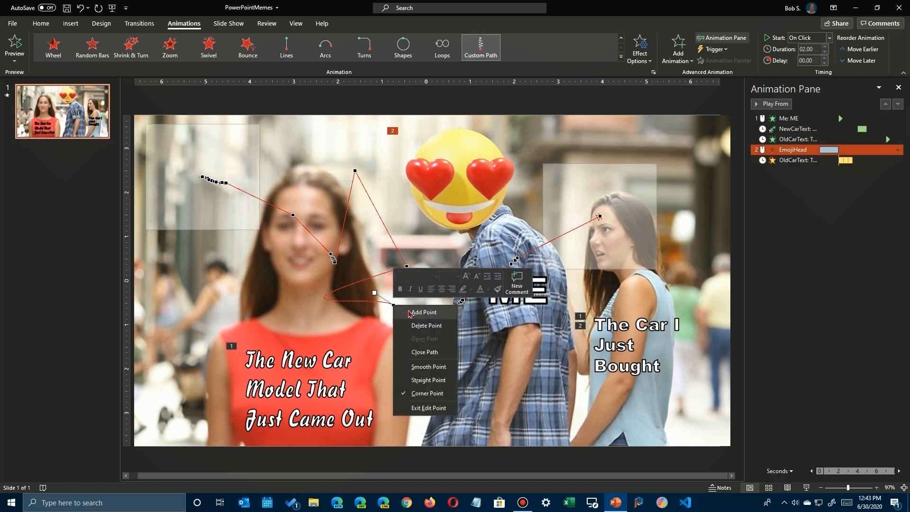
pyautogui.click(416, 326)
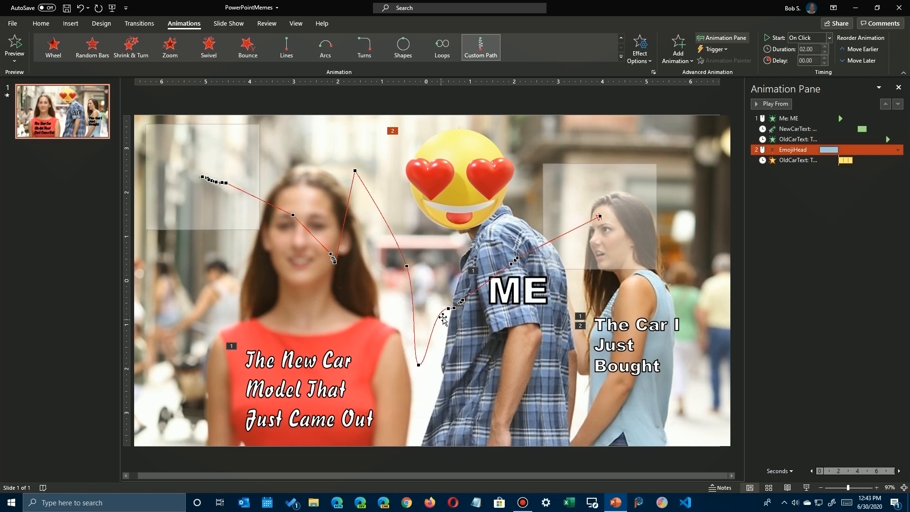
pyautogui.moveTo(405, 265); pyautogui.dragTo(356, 348)
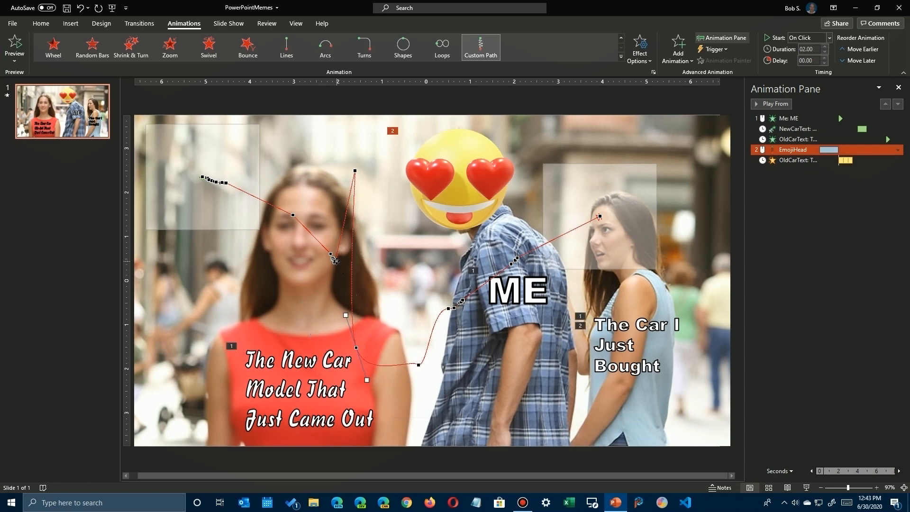
# Delete surplus points from the cluster on the motion path beside the red-dress woman's cheek.
pyautogui.rightClick(335, 261)
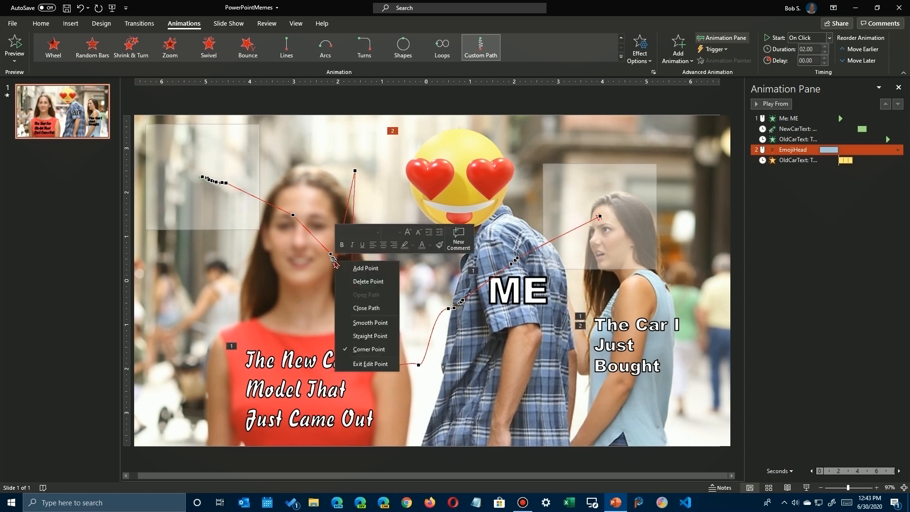
pyautogui.click(361, 281)
pyautogui.rightClick(333, 260)
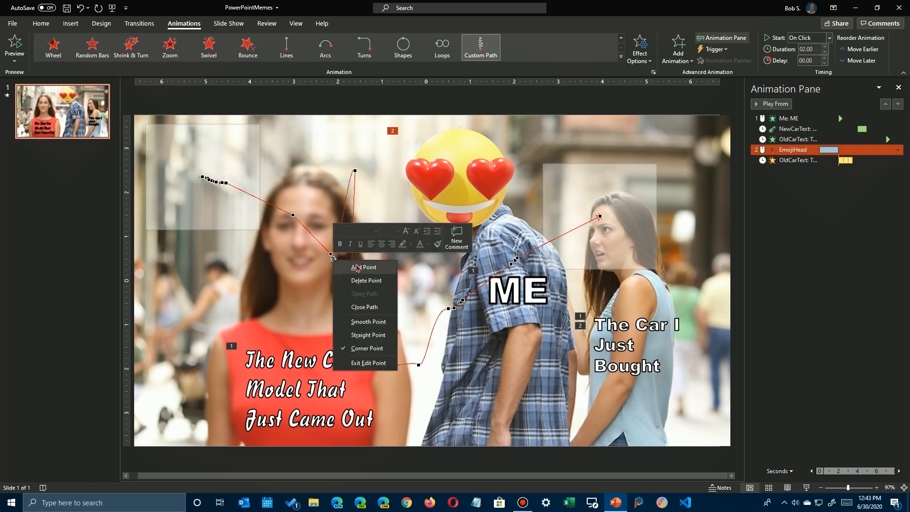
pyautogui.click(364, 277)
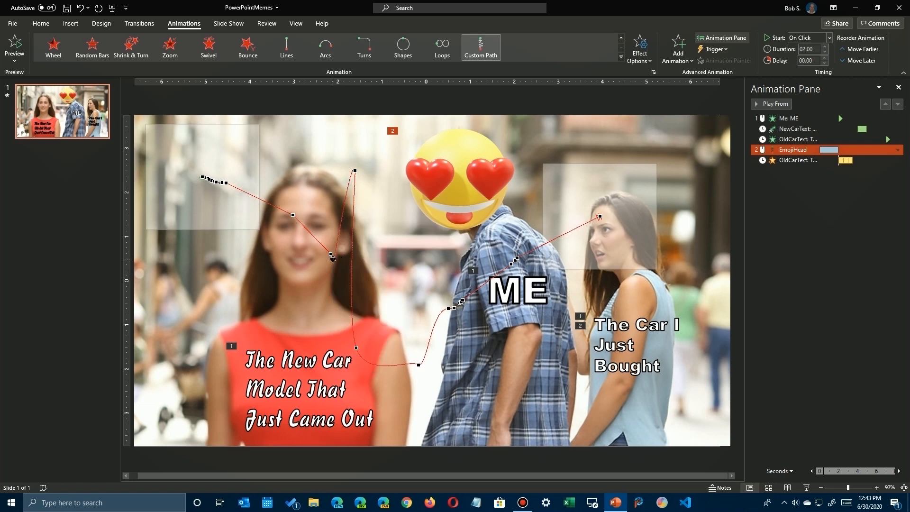
pyautogui.rightClick(334, 259)
pyautogui.click(364, 277)
# Add a point on the path segment above the red dress, bulge its upper curve toward the man, and play the animation from EmojiHead's path.
pyautogui.rightClick(351, 273)
pyautogui.click(377, 280)
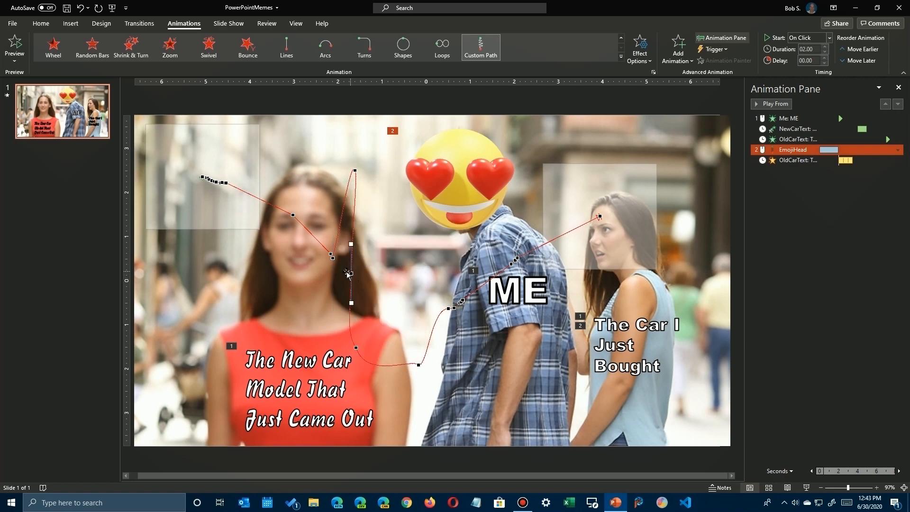
pyautogui.moveTo(349, 244); pyautogui.dragTo(408, 267)
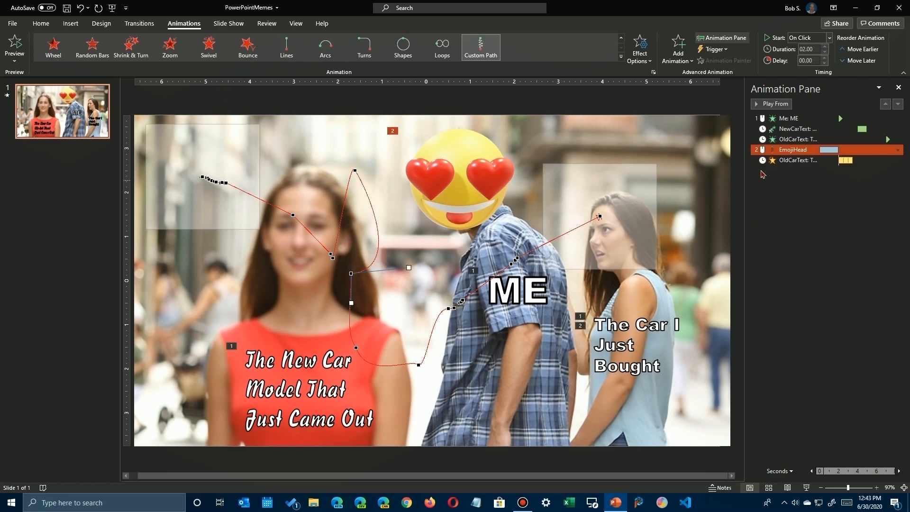
pyautogui.click(773, 103)
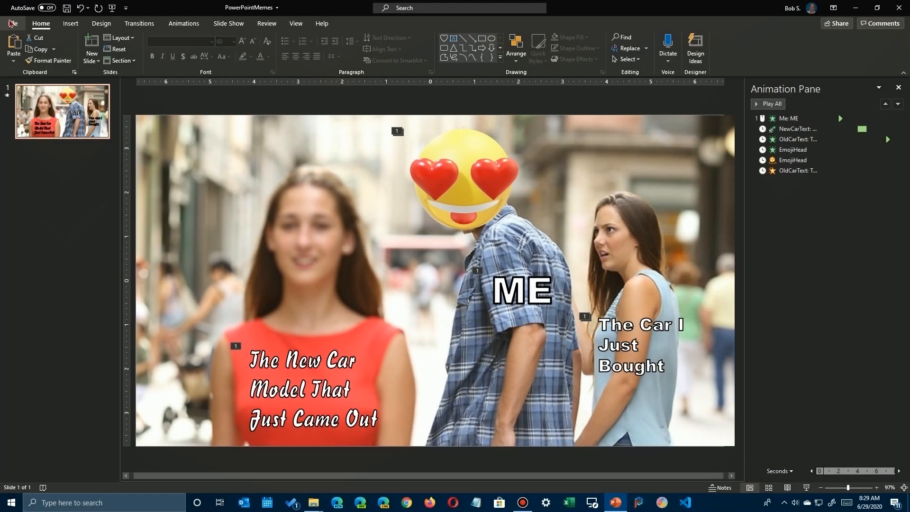
# Set up a video export of the presentation at Full HD (1080p) with 8 seconds spent on each slide.
pyautogui.click(9, 7)
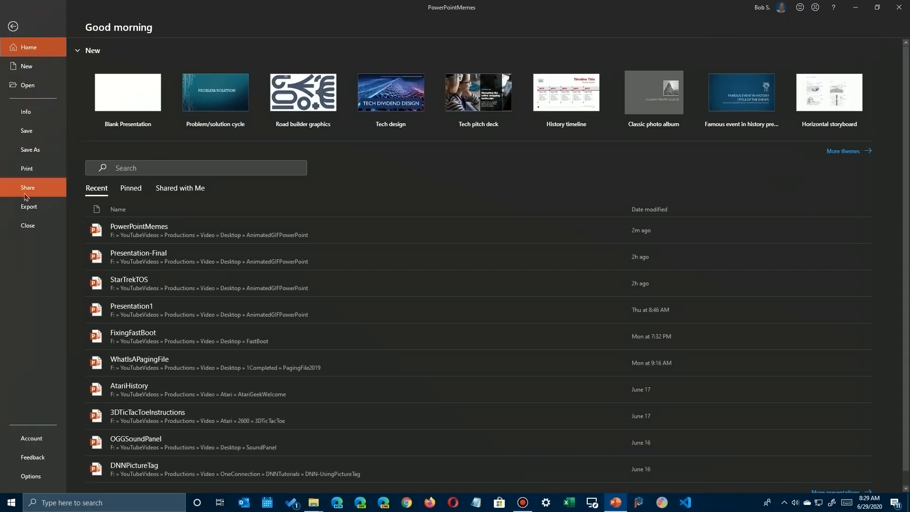
pyautogui.click(26, 209)
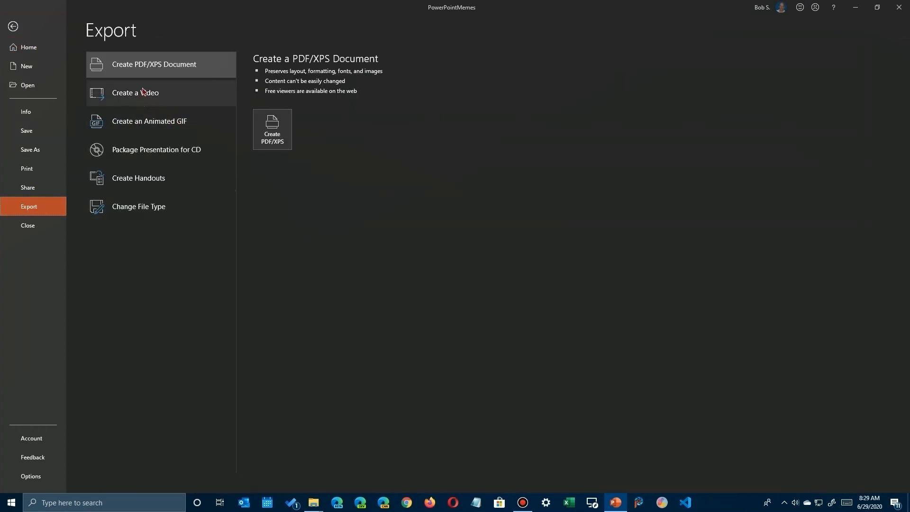
pyautogui.click(129, 97)
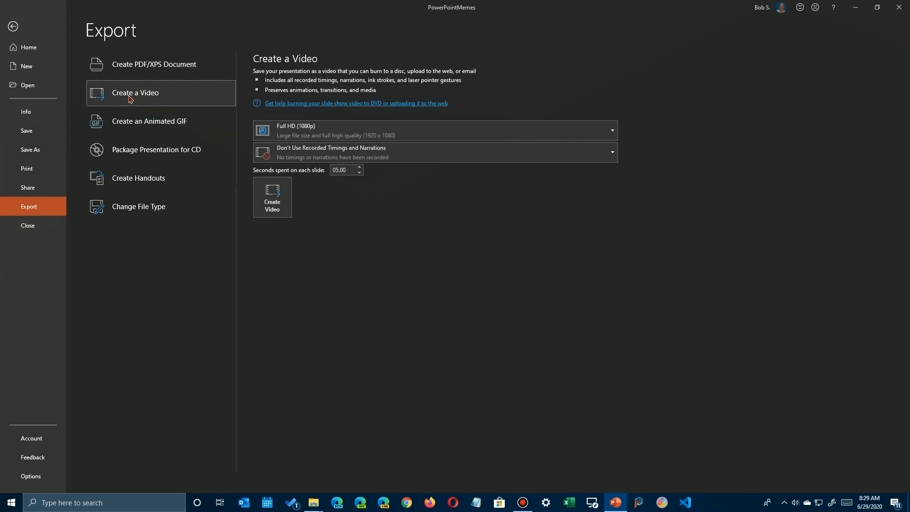
pyautogui.click(274, 134)
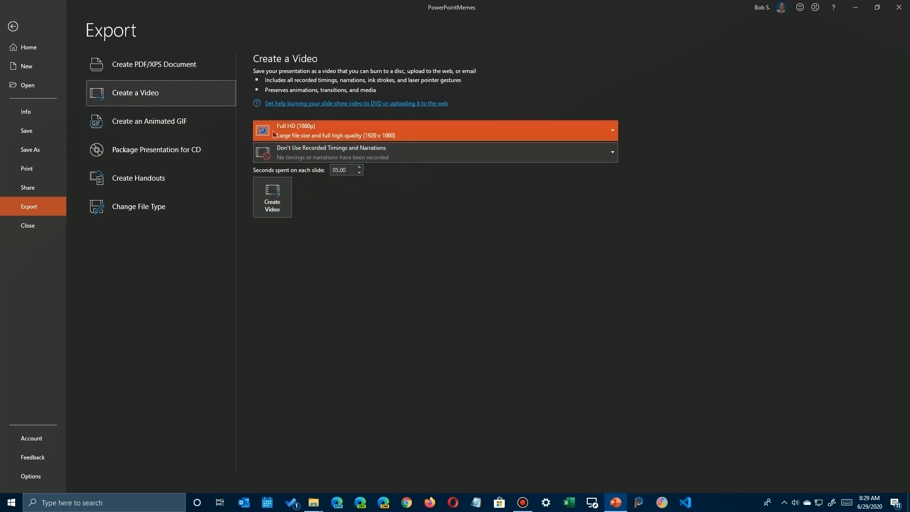
pyautogui.click(314, 133)
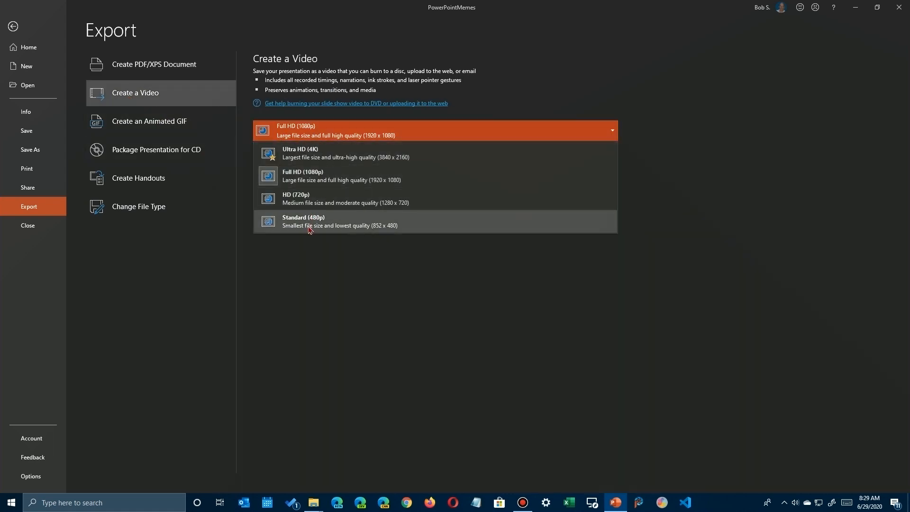
pyautogui.click(327, 135)
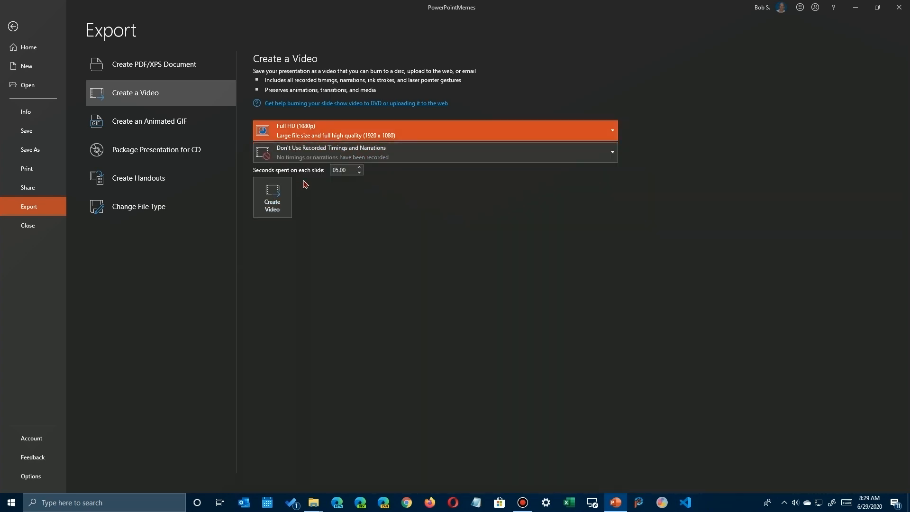
pyautogui.click(359, 168)
pyautogui.click(358, 168)
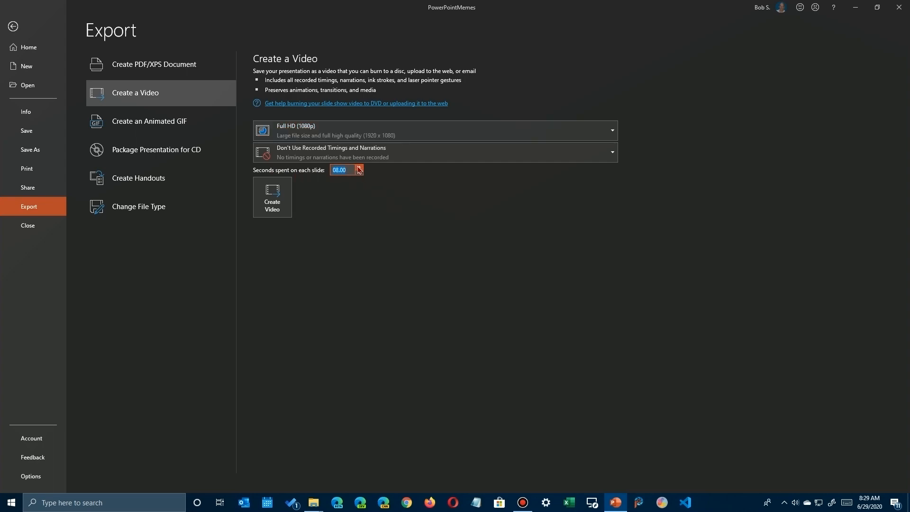
# Create the video as an MPEG-4 file named PowerPointMemes2-FinalAnimated in the AnimatedGIFPowerPoint folder.
pyautogui.click(272, 201)
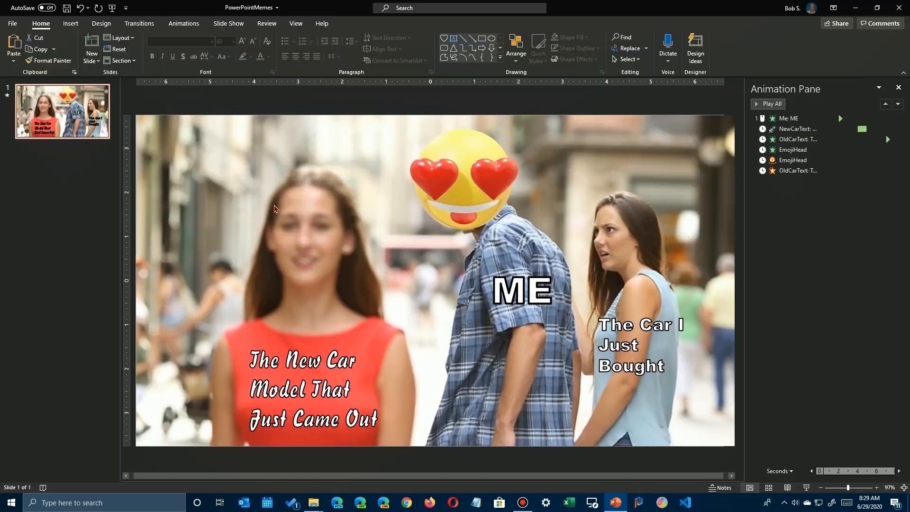
pyautogui.click(452, 229)
pyautogui.write('2')
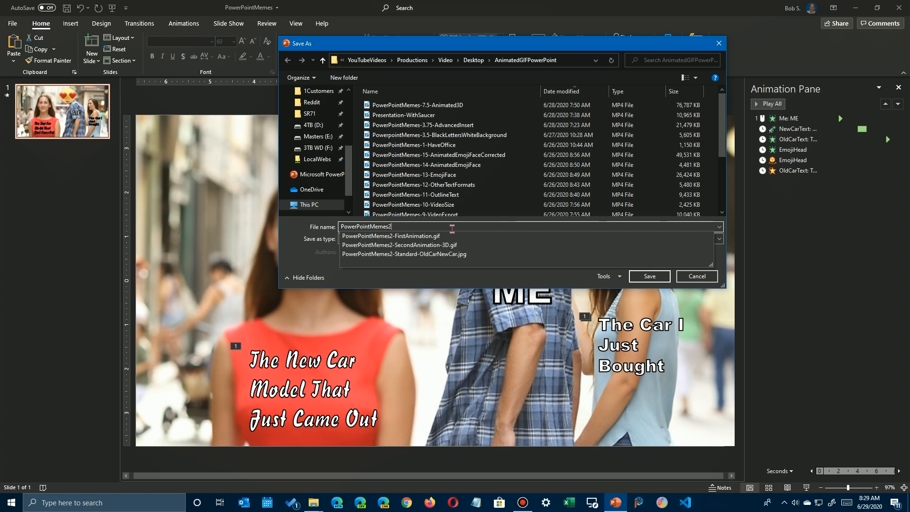
pyautogui.write('-FinalAnimated')
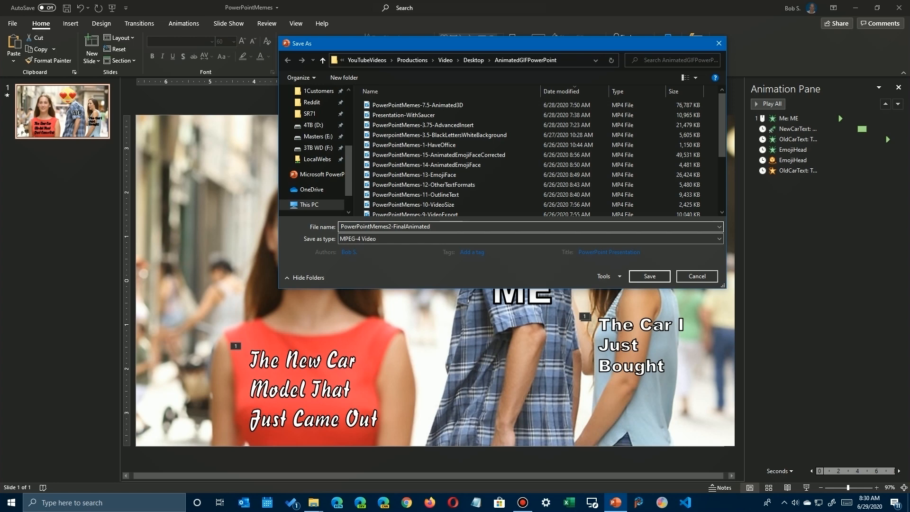
pyautogui.press('Return')
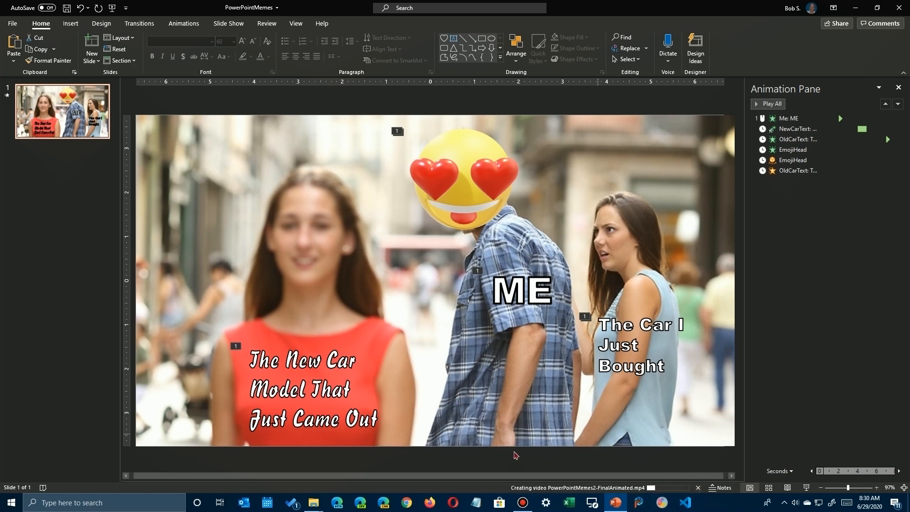
# Switch to File Explorer and play the PowerPointMemes2-FinalAnimated video from the AnimatedGIFPowerPoint folder.
pyautogui.moveTo(313, 507)
pyautogui.click(363, 462)
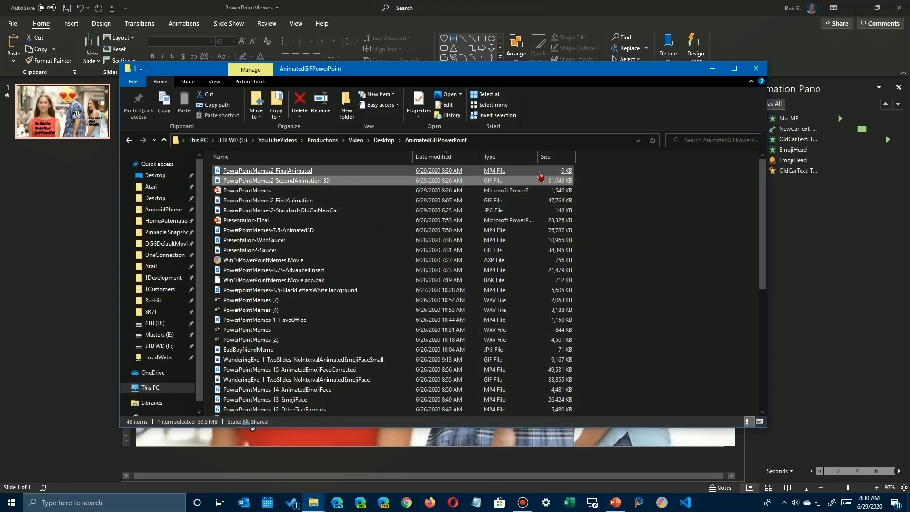
pyautogui.click(261, 175)
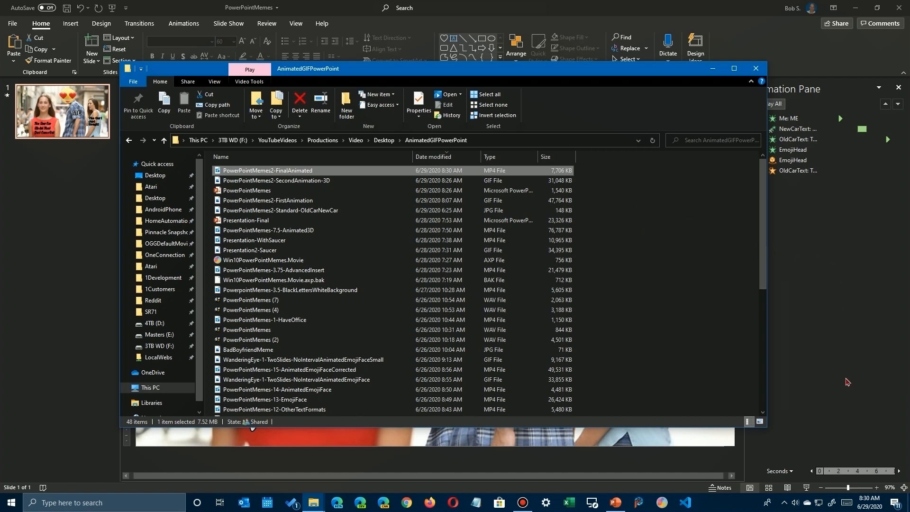
pyautogui.click(289, 172)
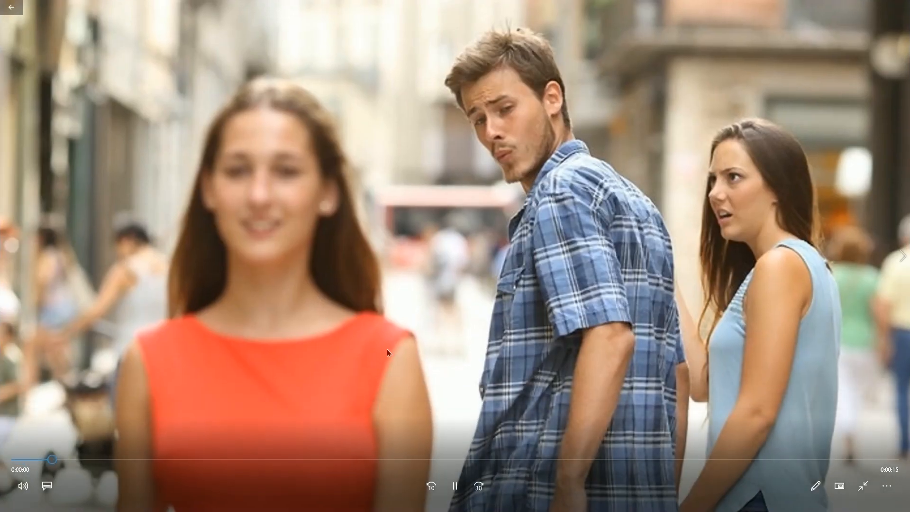